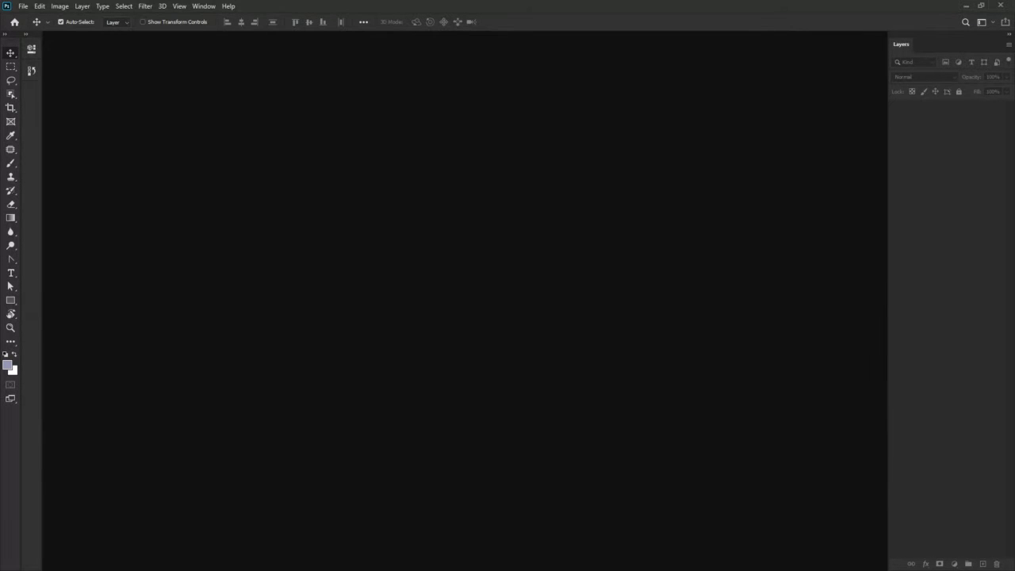
Step: Open the photo foto_sem_tratar.jpg from the recursos folder
click(25, 7)
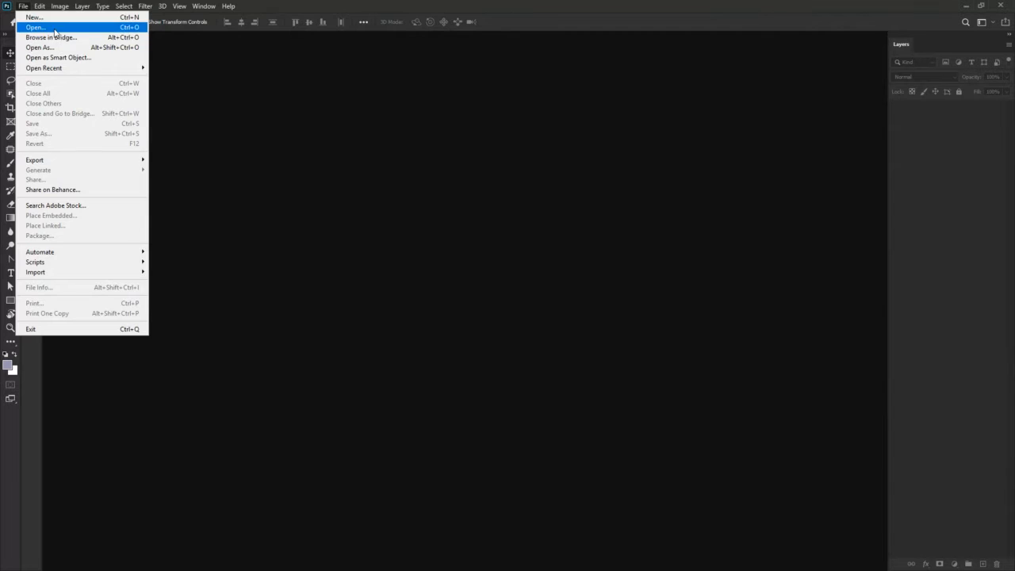
click(53, 28)
click(346, 96)
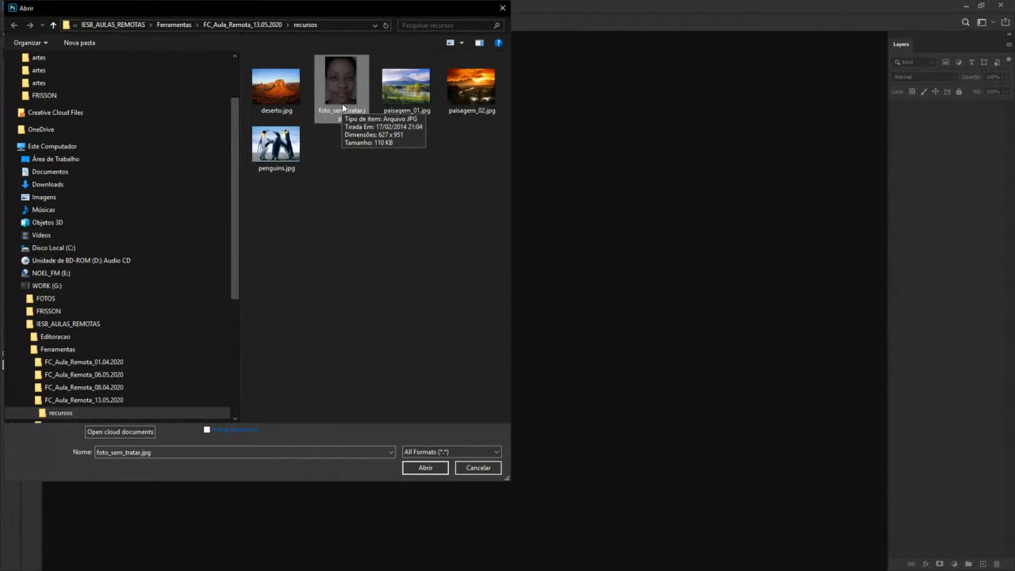
double_click(347, 96)
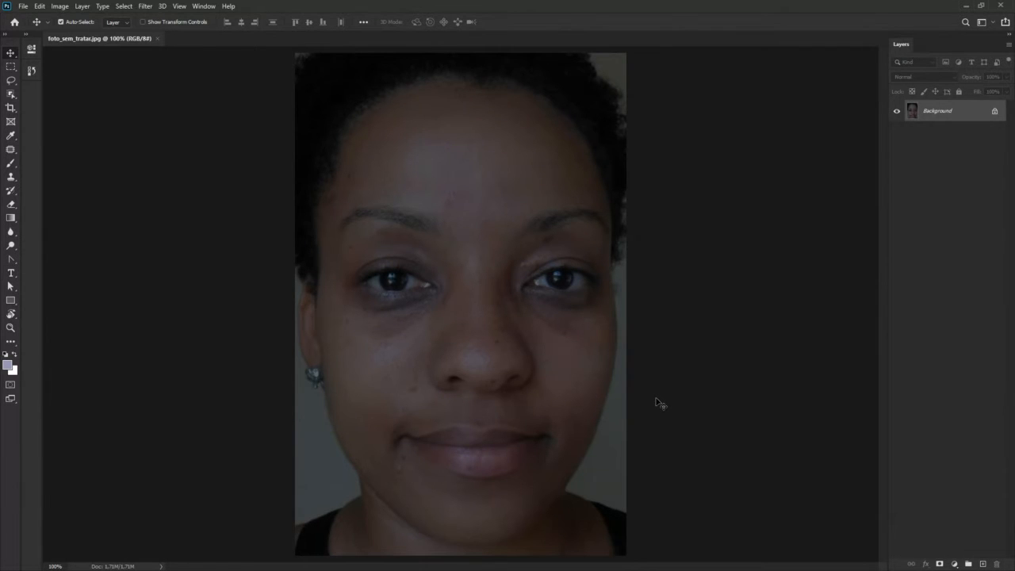
Step: Examine the color modes and bit depths available for the photo
click(58, 9)
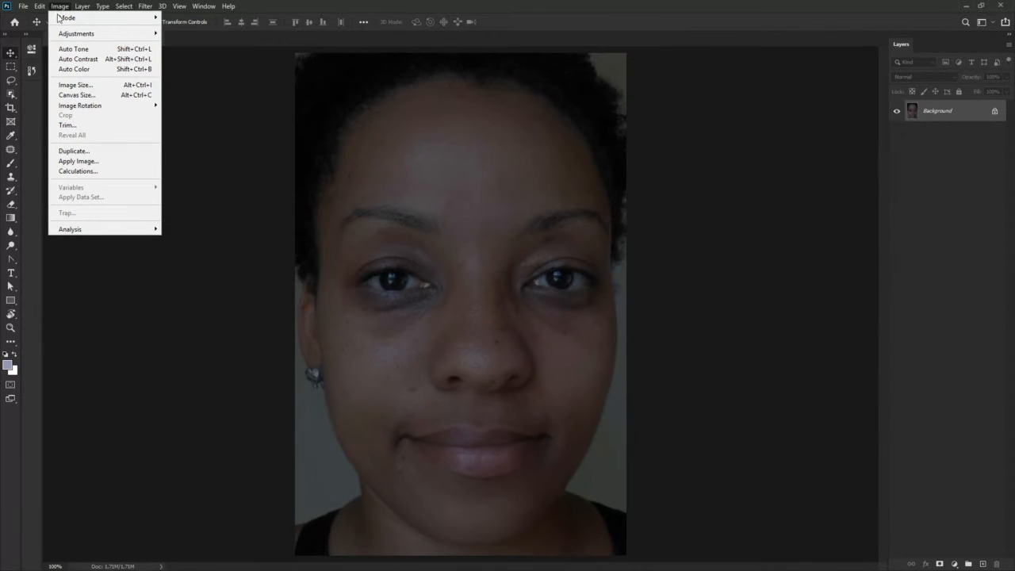
mouse_move(64, 32)
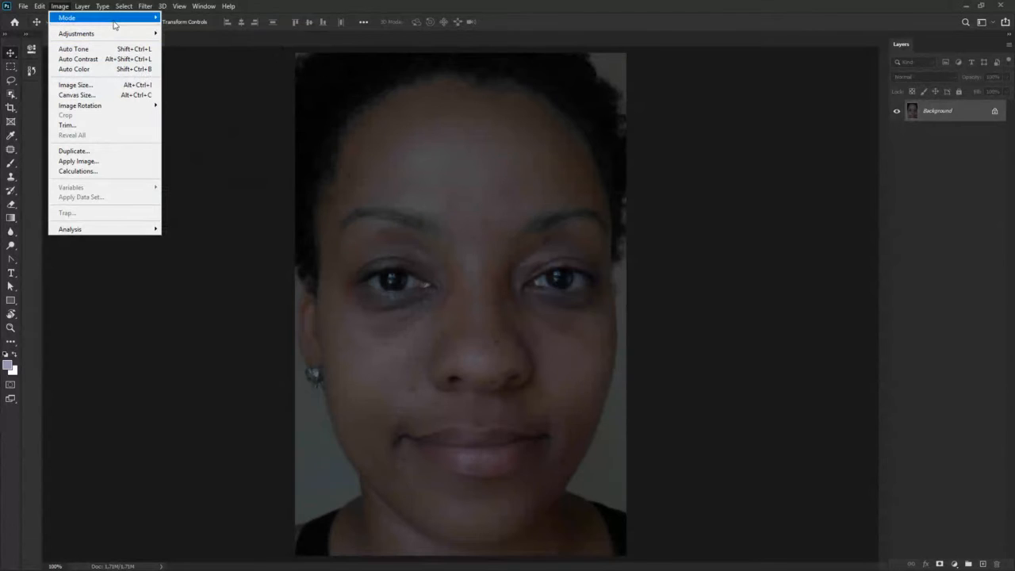
mouse_move(113, 24)
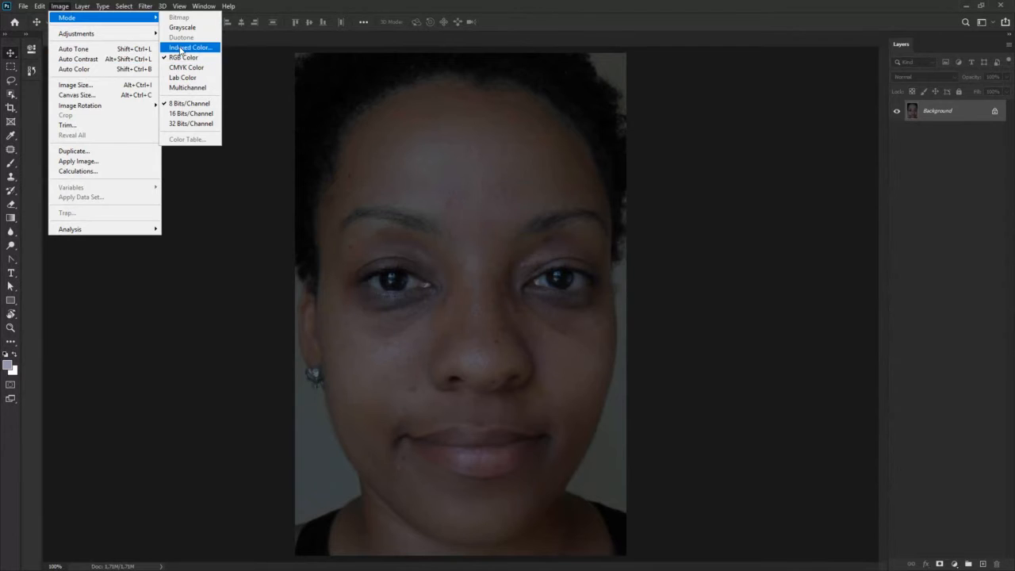
click(268, 5)
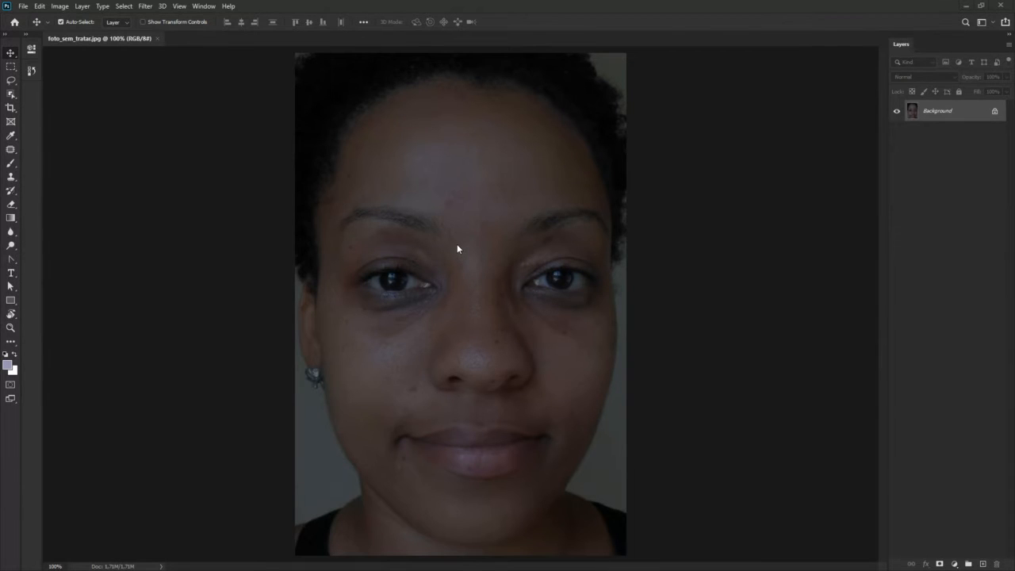
Step: Examine the list of CMYK working space profiles in the color settings
click(39, 7)
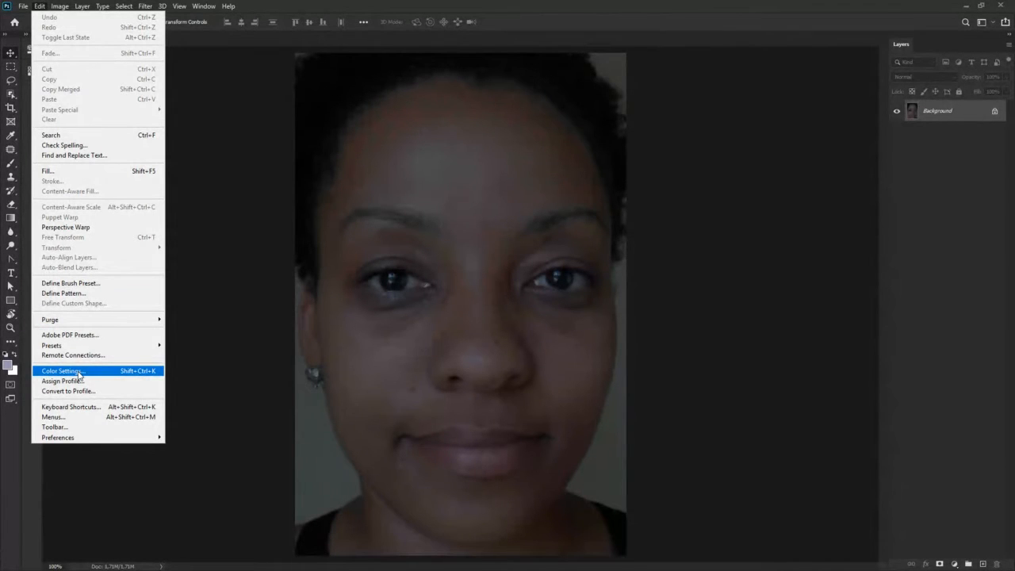
key(Escape)
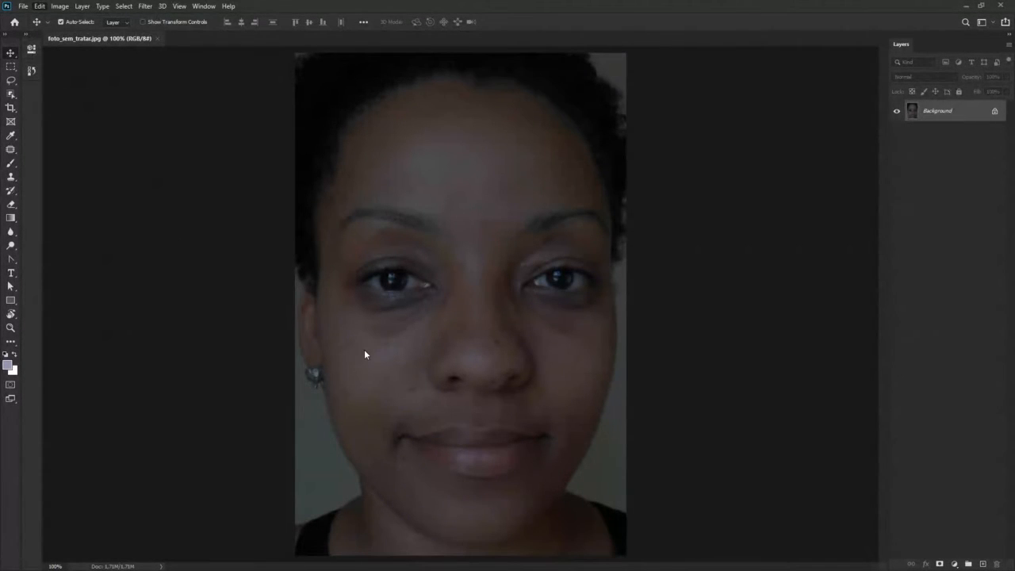
key(i)
drag(0, 103, 625, 131)
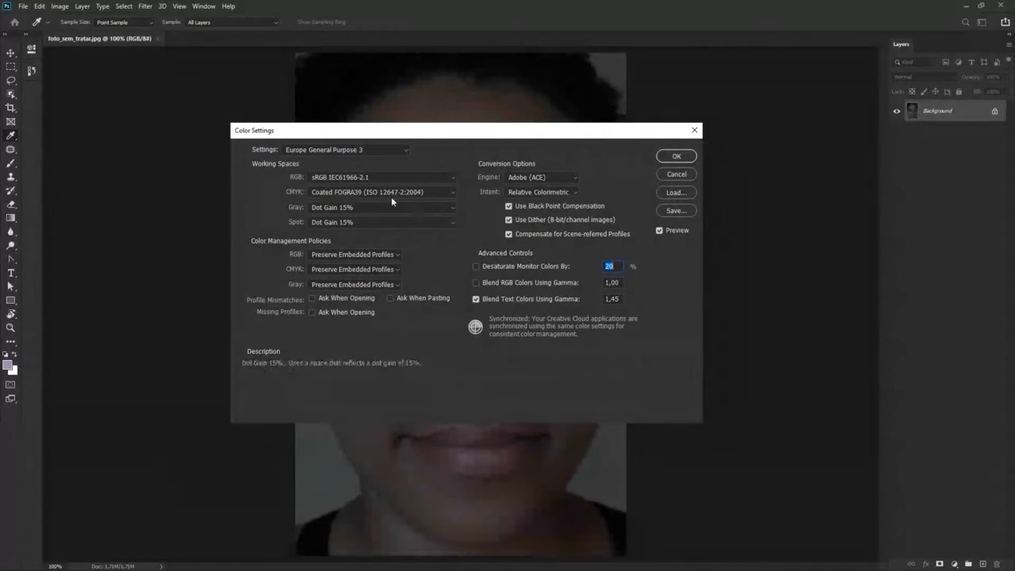
click(452, 193)
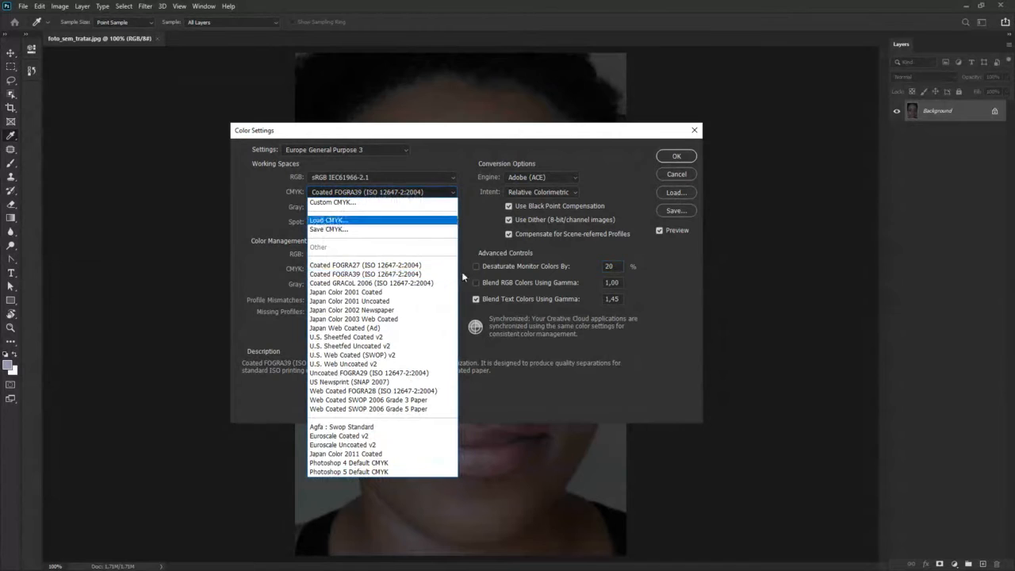
click(272, 216)
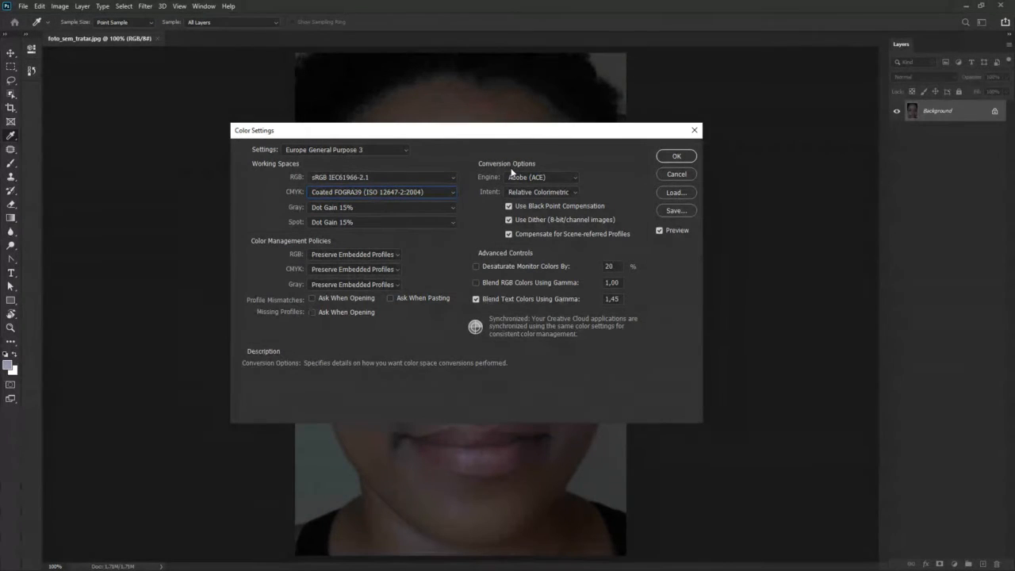
click(675, 155)
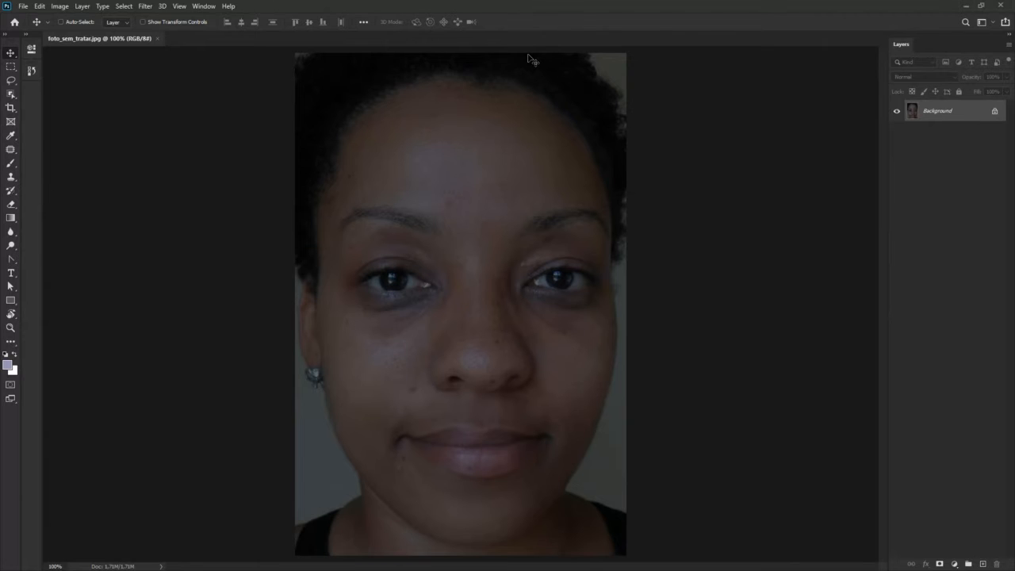
Step: Compare the photo with and without the CMYK proof preview and check its actual color mode
key(ctrl+y)
click(62, 7)
mouse_move(78, 18)
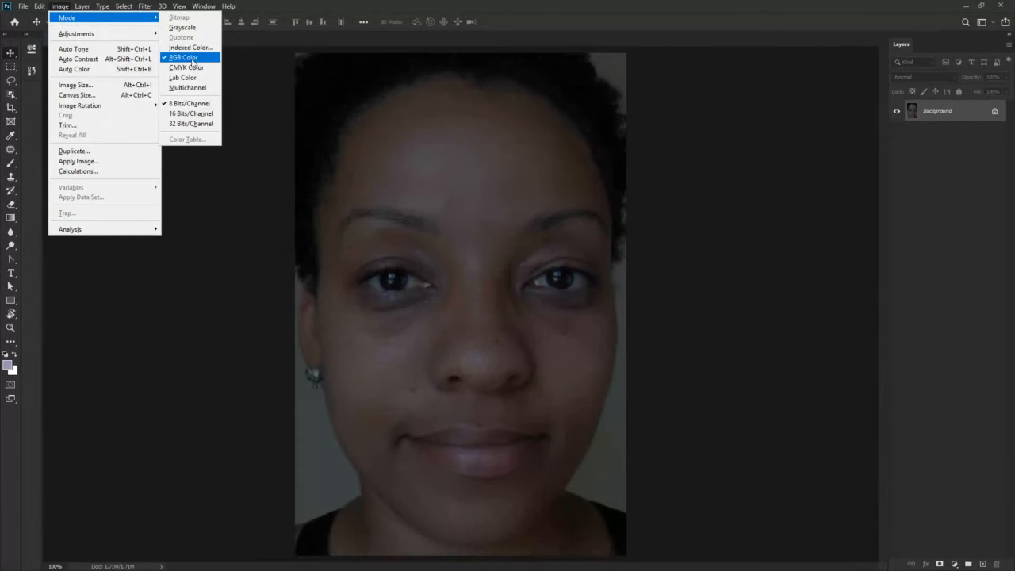
click(509, 12)
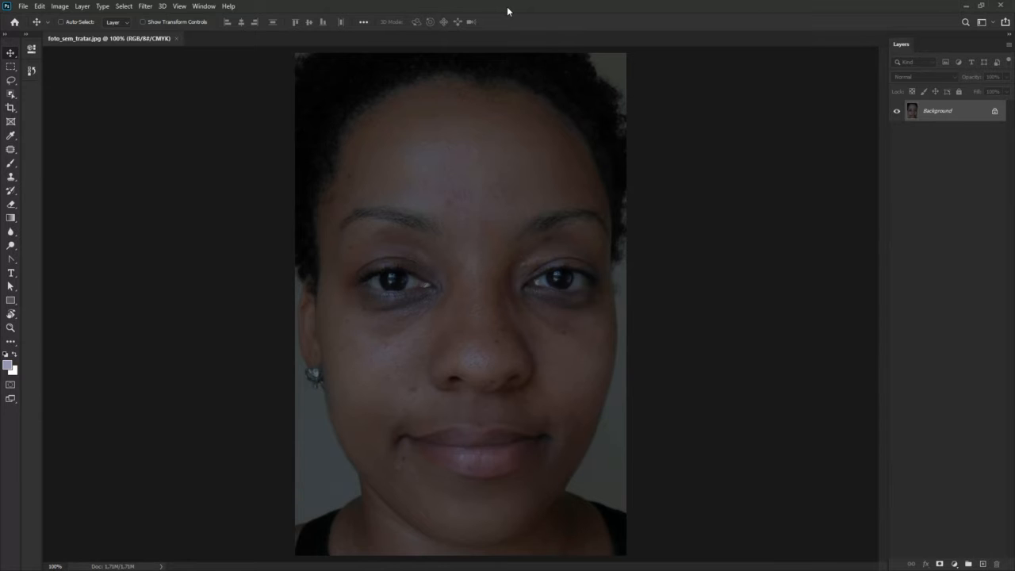
key(ctrl+y)
key(ctrl+y)
key(ctrl+y)
key(ctrl+y)
key(ctrl+y)
key(ctrl+y)
key(ctrl+y)
Step: Try the Auto Tone correction on the photo and undo it
click(61, 7)
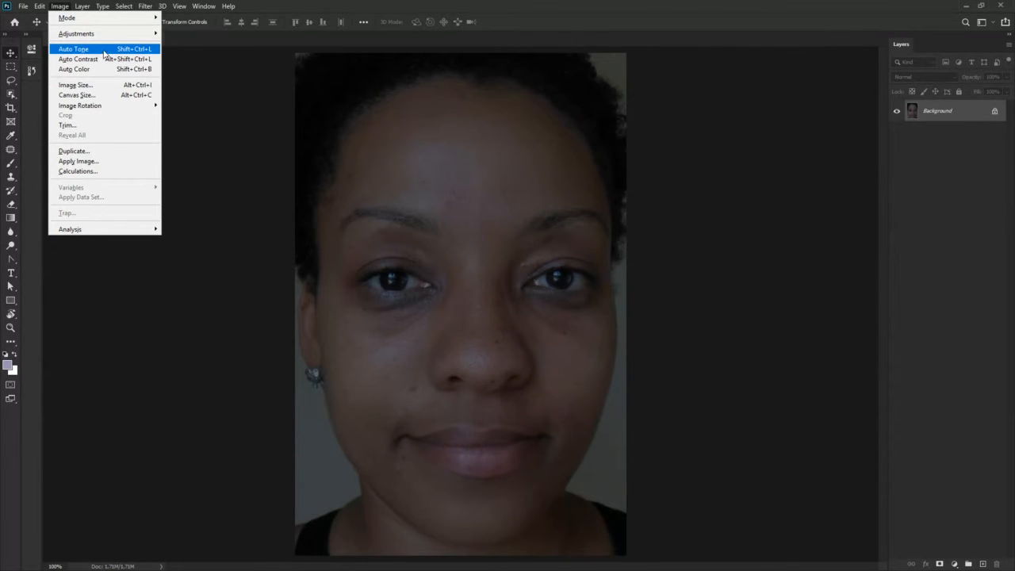
click(104, 58)
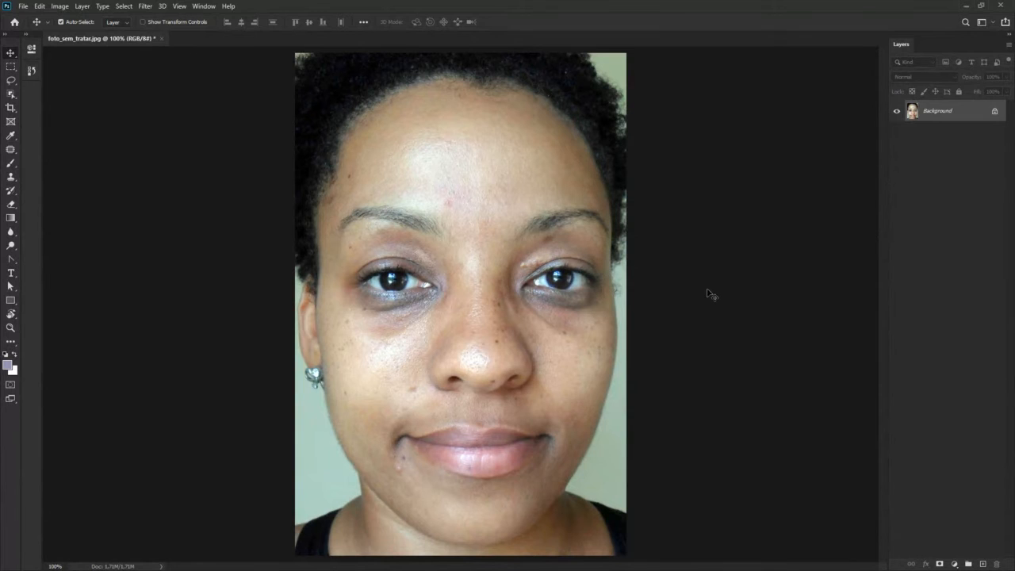
key(ctrl+z)
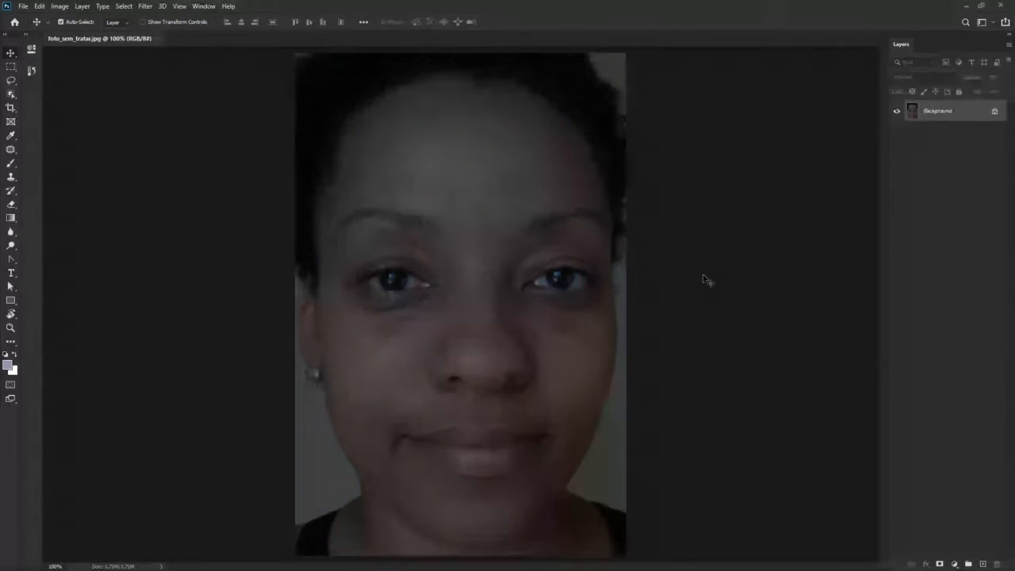
Step: Try the Auto Contrast and Auto Color corrections on the photo one at a time, undoing each
click(58, 9)
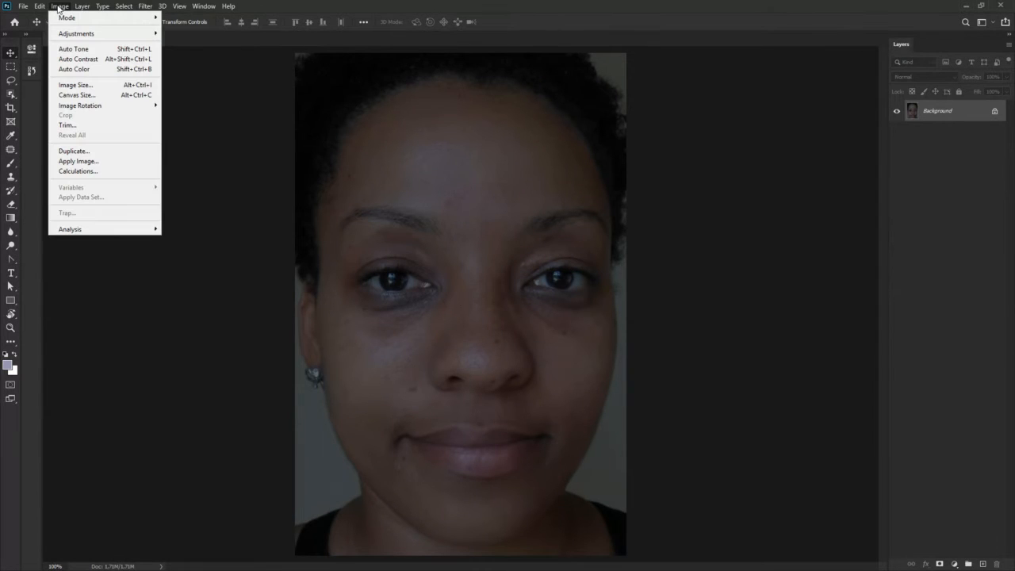
click(100, 61)
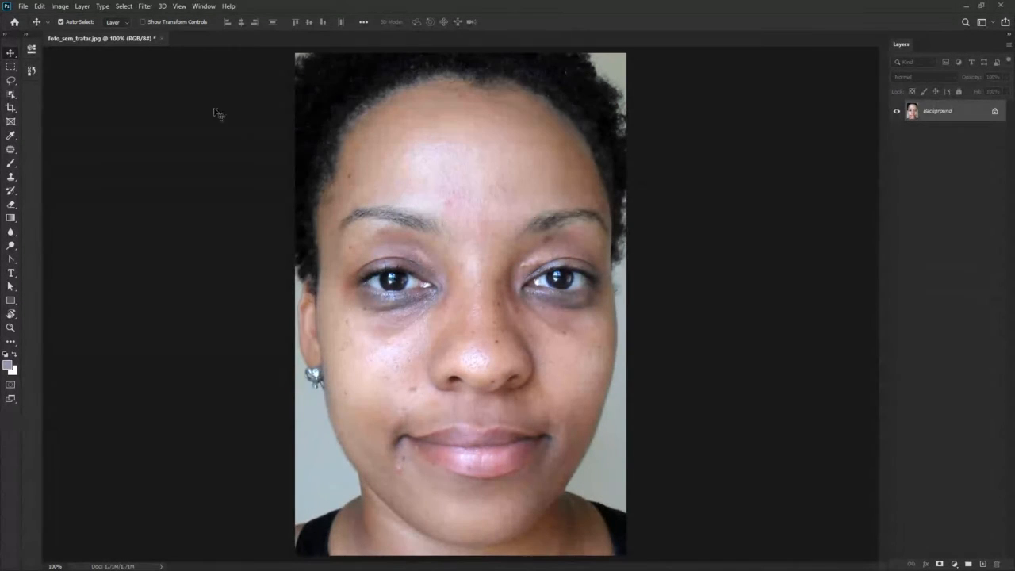
key(ctrl)
key(ctrl+z)
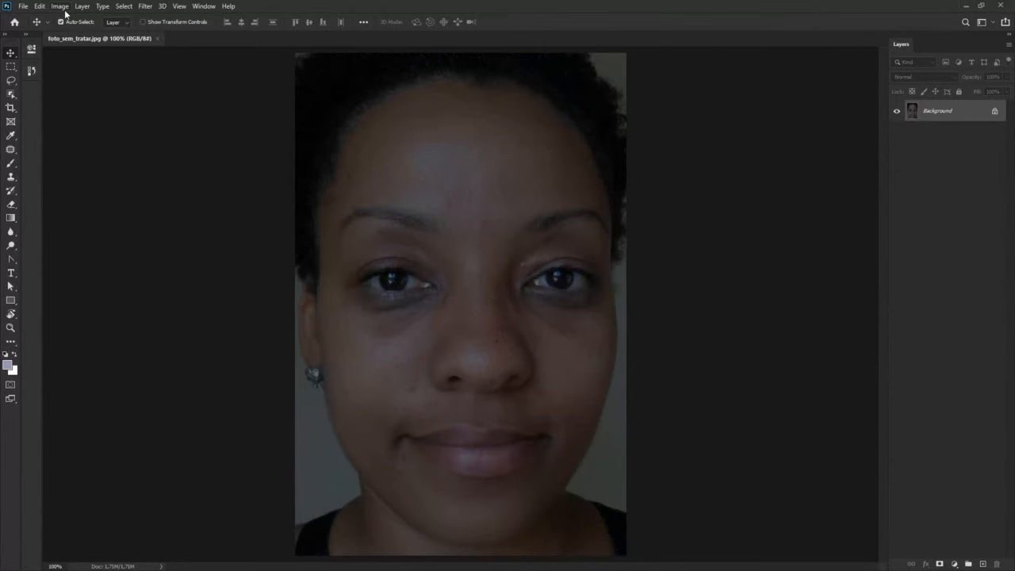
click(60, 6)
click(72, 69)
Step: Start a Brightness/Contrast adjustment with Use Legacy enabled and its dialog placed clear of the face
click(67, 8)
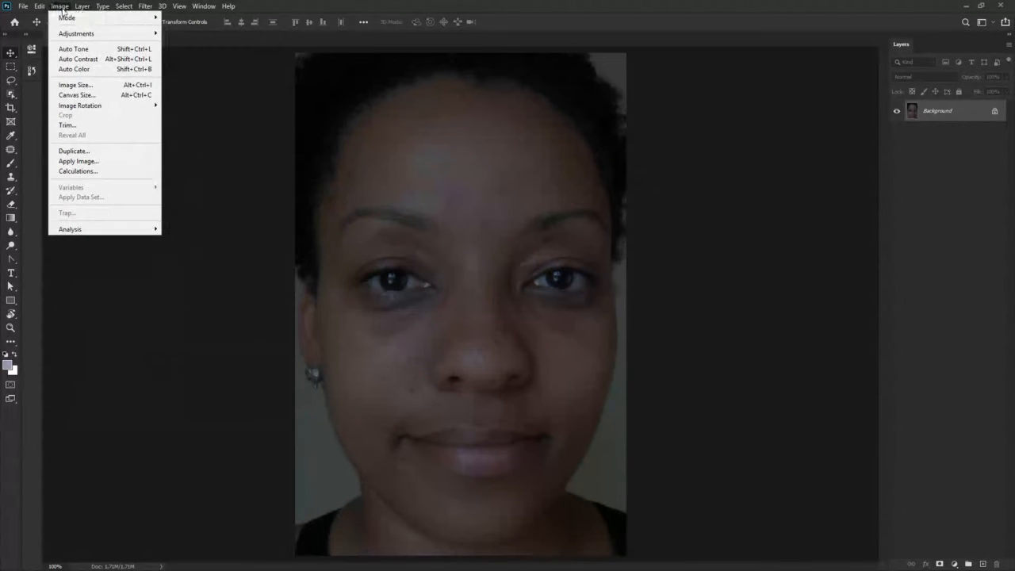
mouse_move(76, 36)
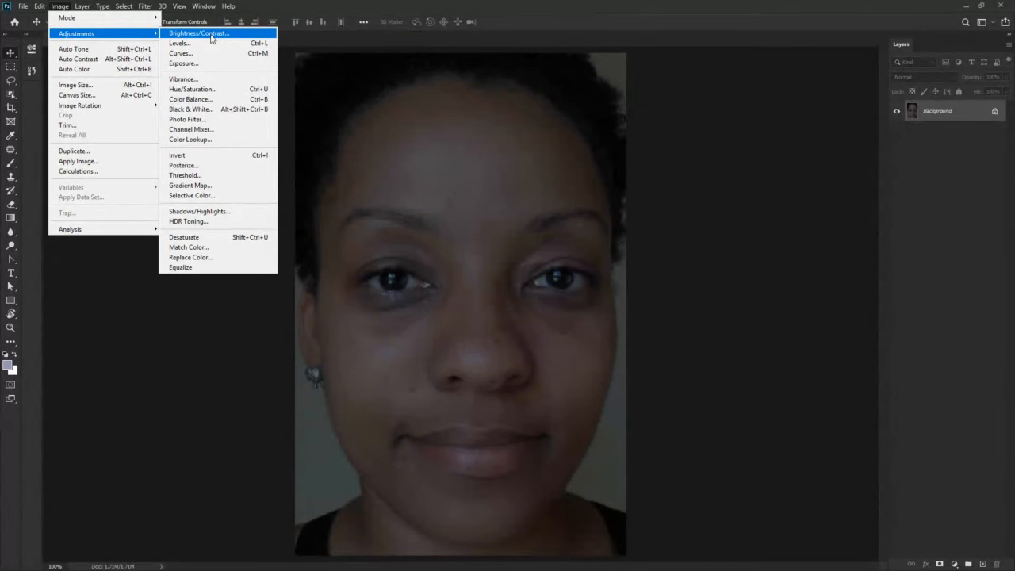
click(211, 37)
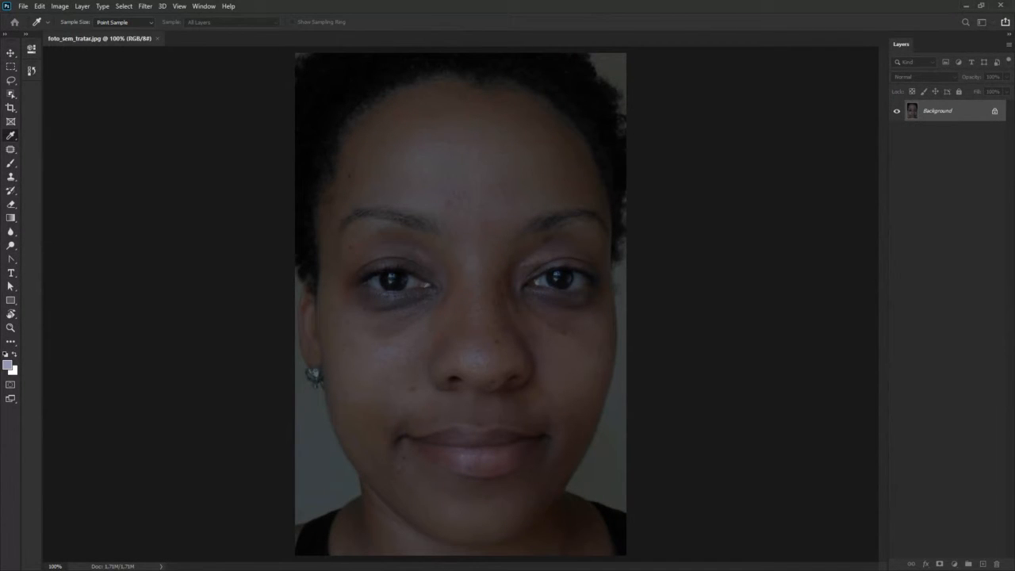
drag(386, 182, 165, 224)
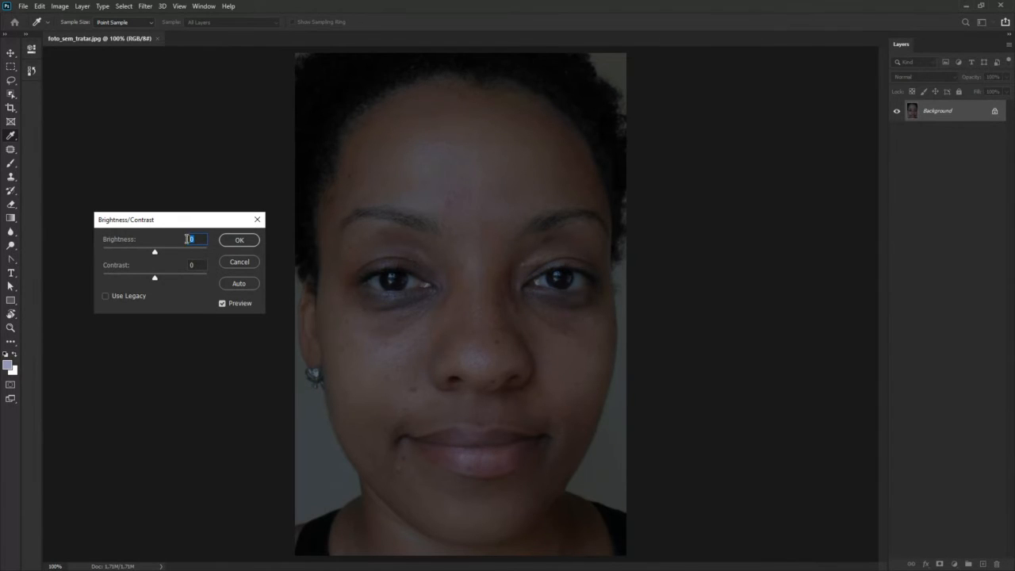
click(194, 267)
click(199, 237)
click(199, 266)
Step: Set the legacy brightness to 34 and the contrast to 53
mouse_move(155, 252)
mouse_down()
mouse_move(165, 252)
mouse_move(141, 253)
mouse_move(172, 254)
mouse_up()
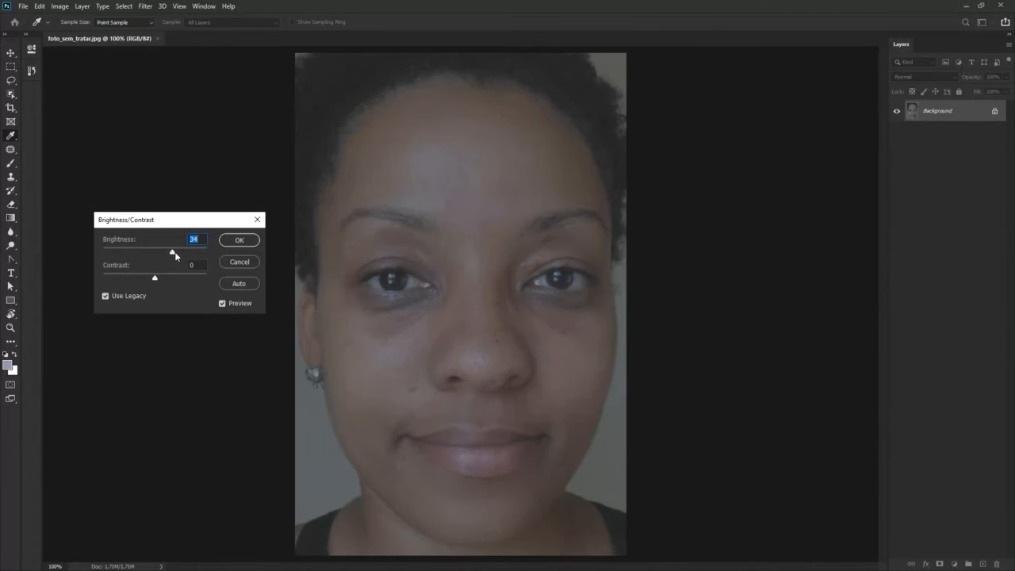
mouse_move(174, 252)
mouse_down()
mouse_move(154, 251)
mouse_move(164, 254)
mouse_up()
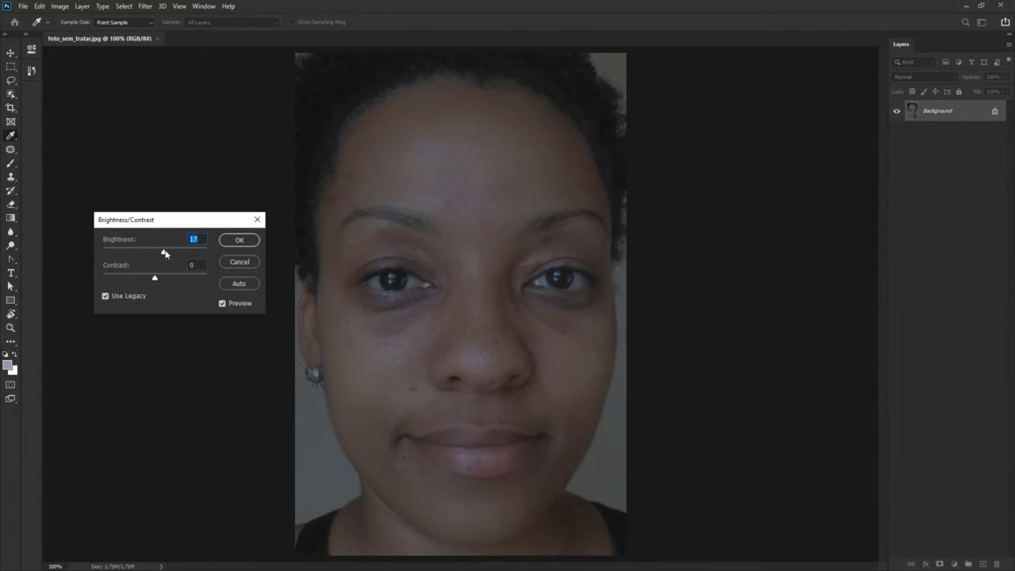
mouse_move(165, 255)
mouse_down()
mouse_move(156, 277)
mouse_move(181, 280)
mouse_move(166, 254)
mouse_up()
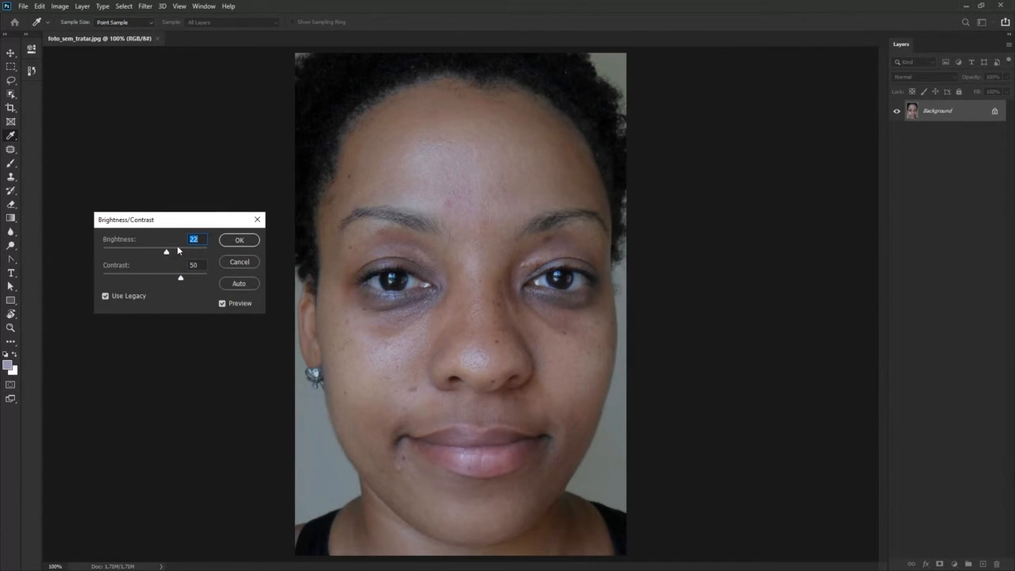
drag(166, 253, 169, 256)
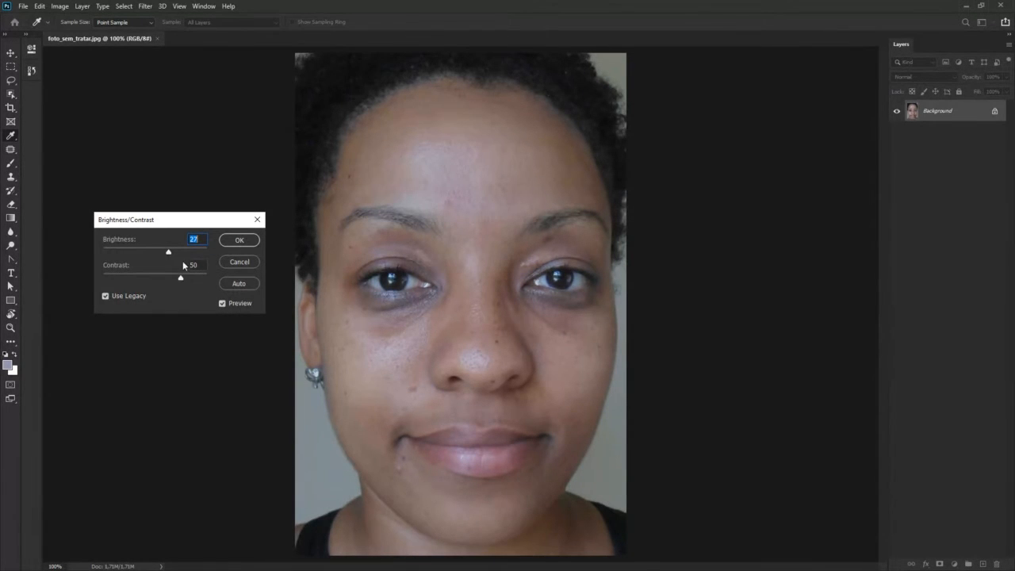
drag(169, 253, 183, 279)
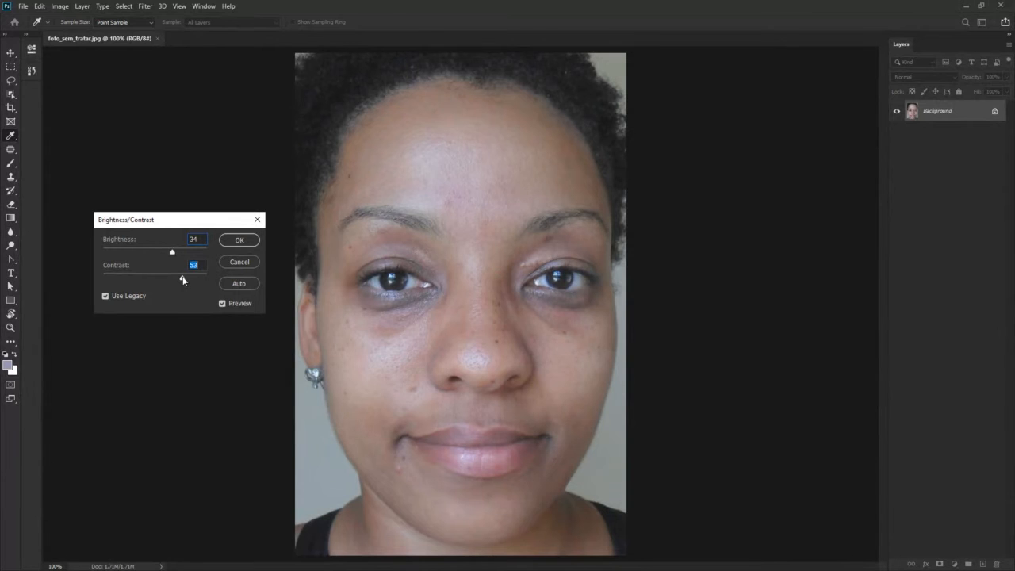
Step: Compare the photo before and after the brightness and contrast adjustment using the preview
click(224, 303)
click(224, 302)
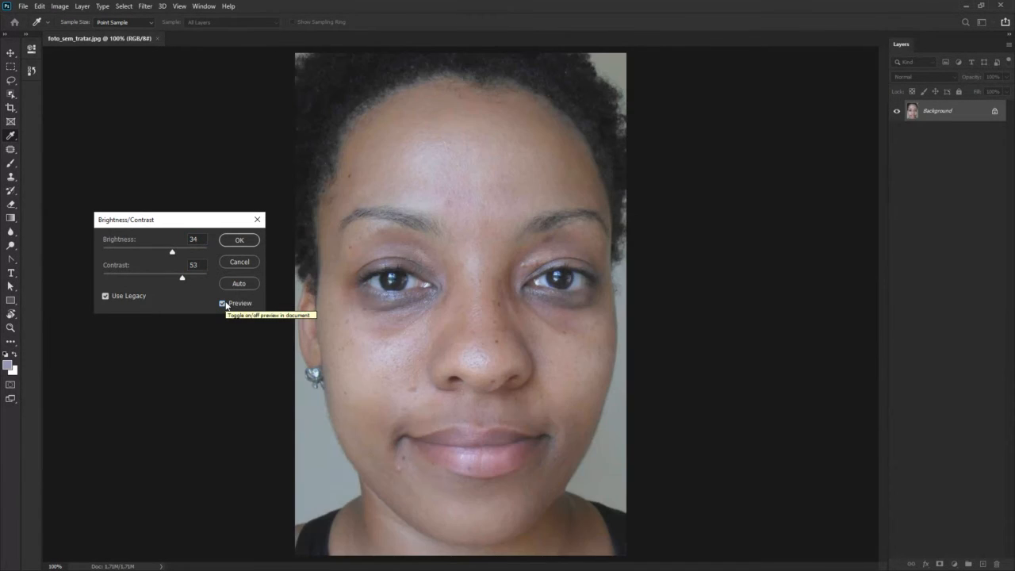
click(224, 302)
click(224, 302)
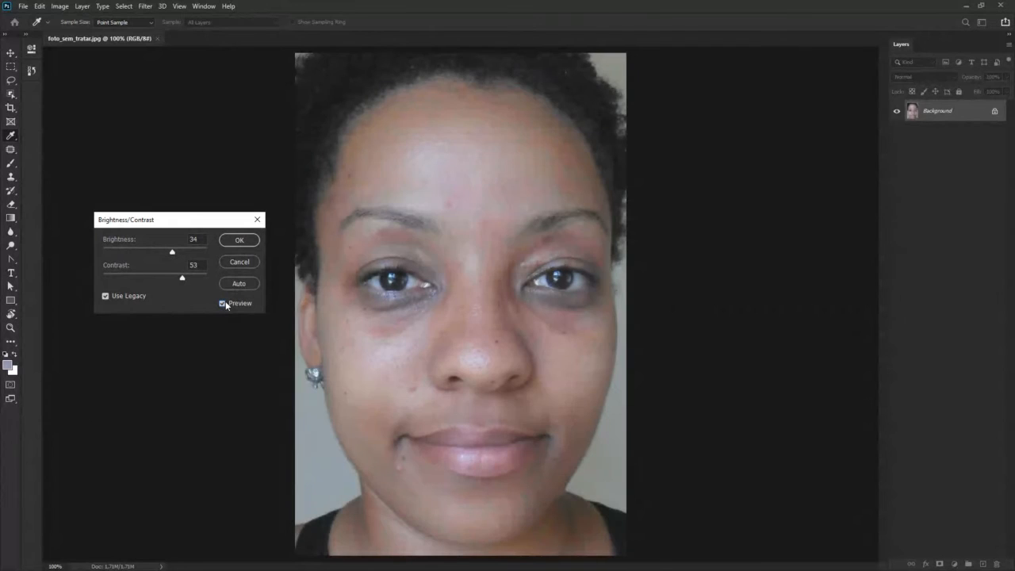
Step: Apply the automatic brightness and contrast values, and raise brightness to 27 and contrast to 48 with the preview on
click(224, 303)
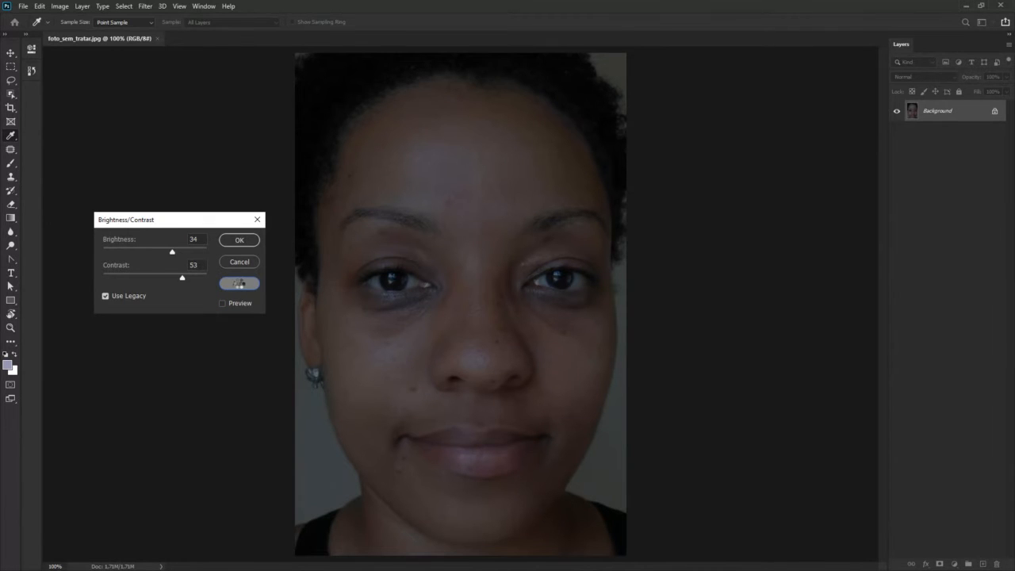
click(239, 283)
click(222, 302)
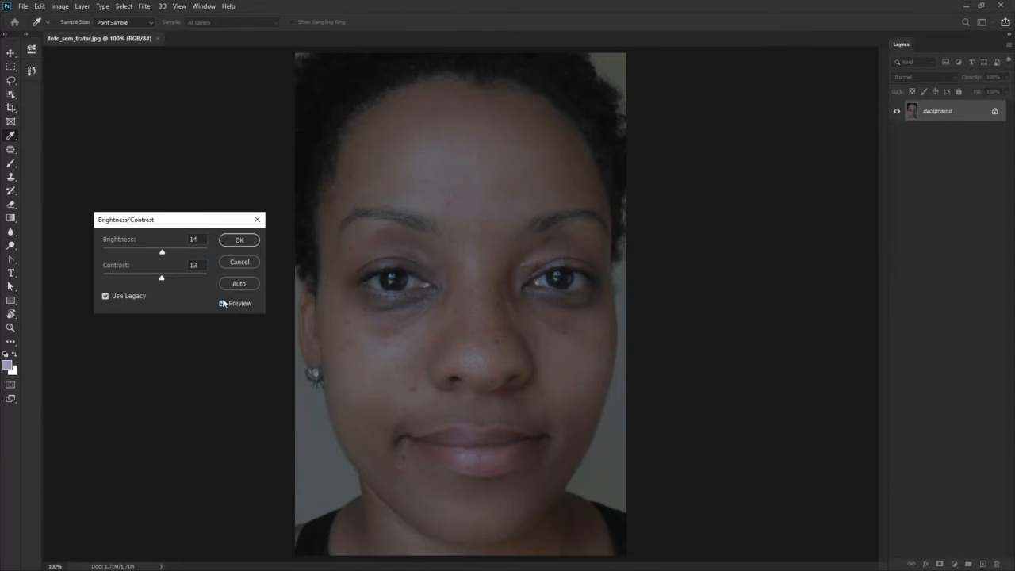
drag(162, 252, 180, 282)
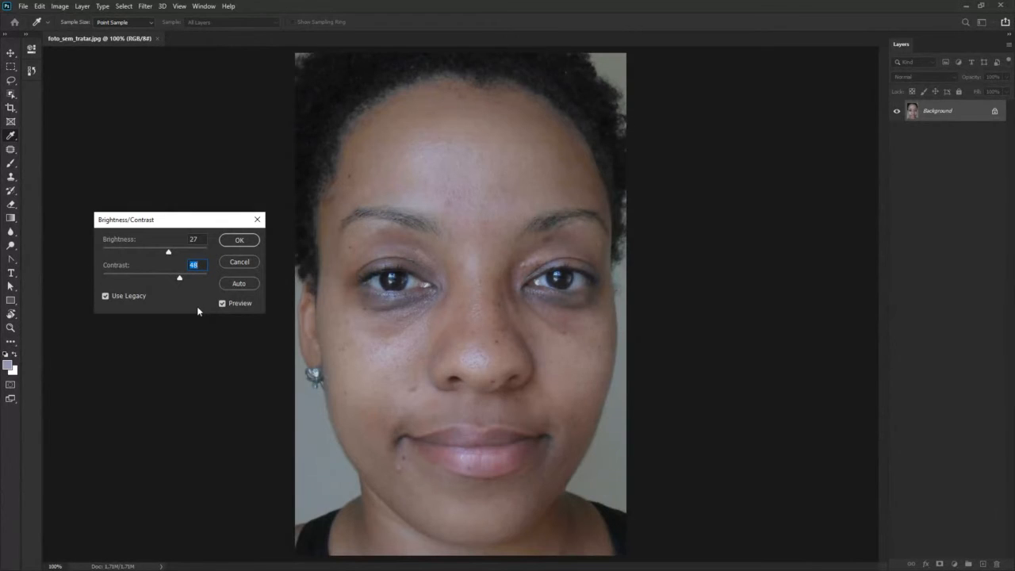
Step: Discard the Brightness/Contrast adjustment and start a Levels adjustment with its dialog placed mostly clear of the face
click(251, 264)
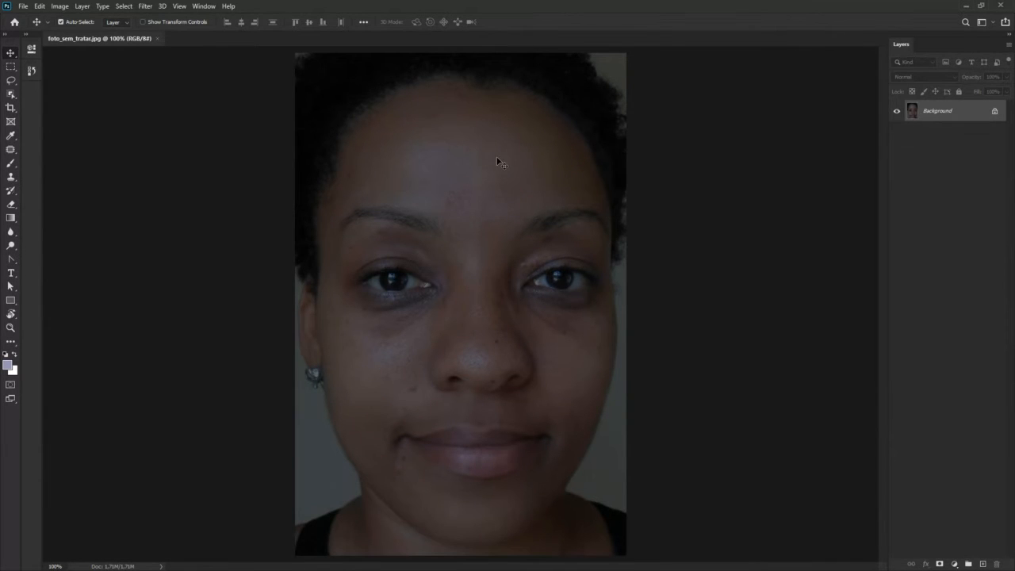
click(59, 6)
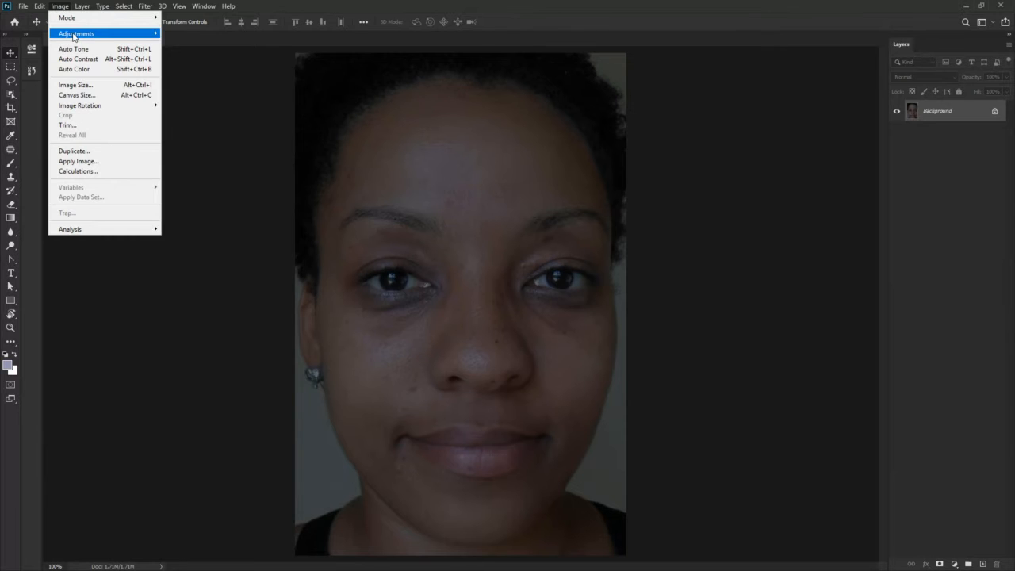
mouse_move(77, 35)
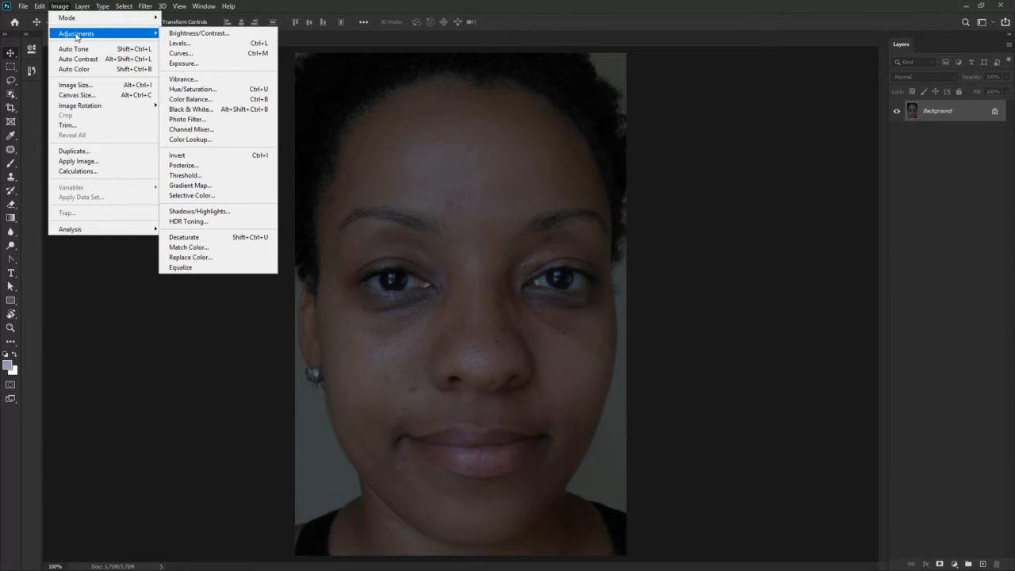
click(200, 46)
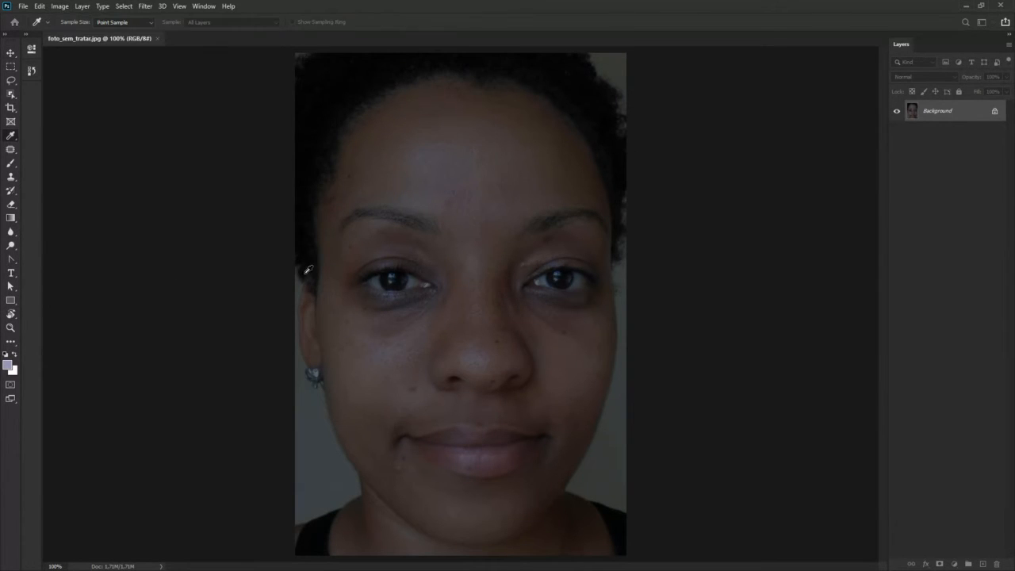
mouse_move(0, 98)
mouse_down()
mouse_move(93, 98)
mouse_move(325, 181)
mouse_move(182, 187)
mouse_up()
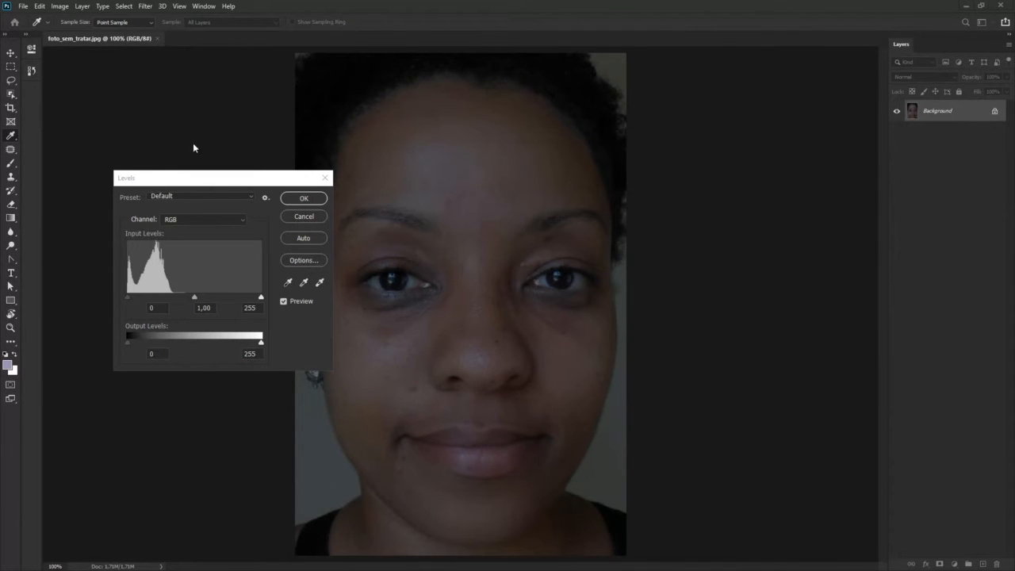
drag(223, 178, 228, 202)
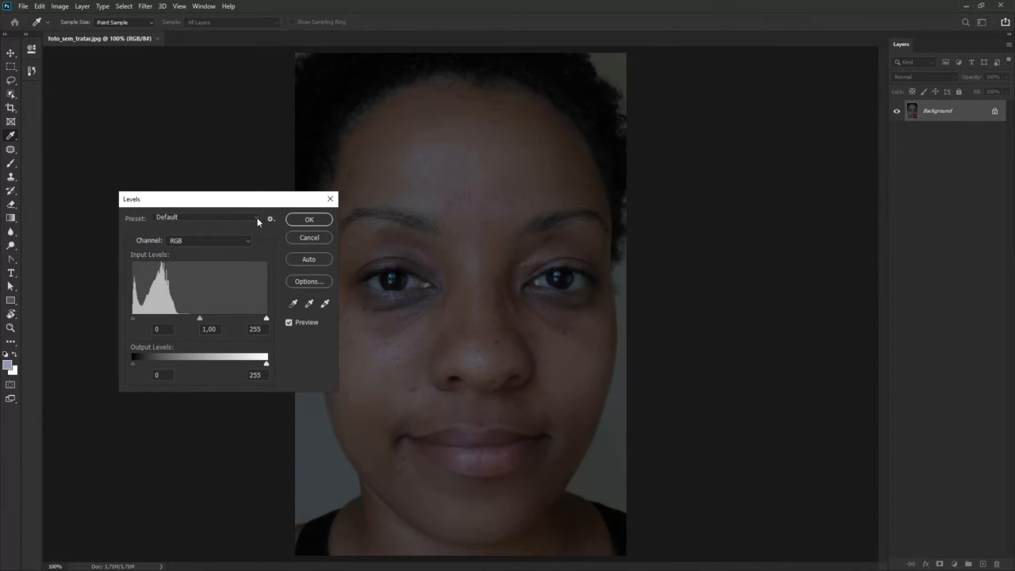
Step: Try the Increase Contrast 1 Levels preset on the photo and restore the Default preset
click(257, 217)
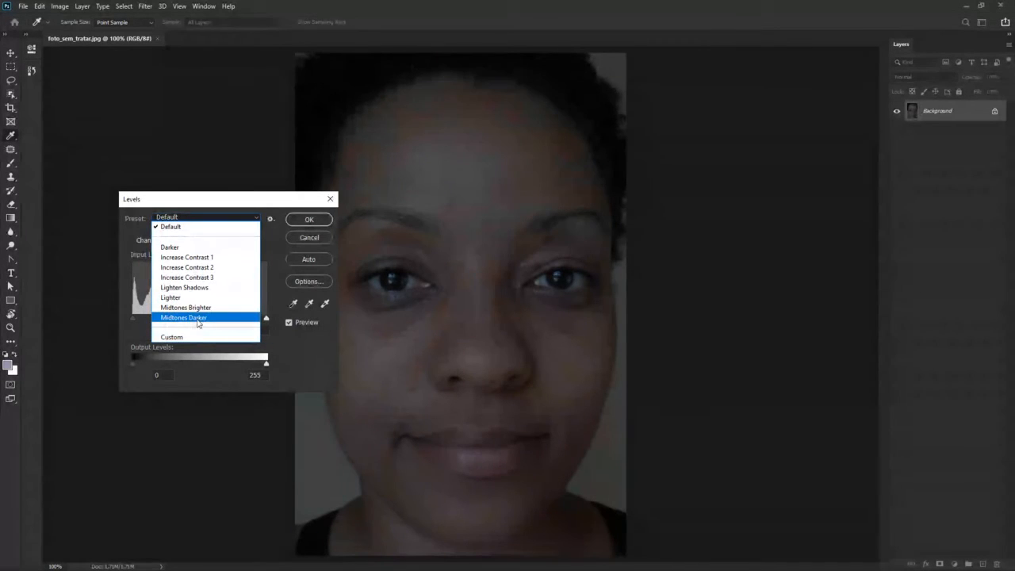
click(216, 222)
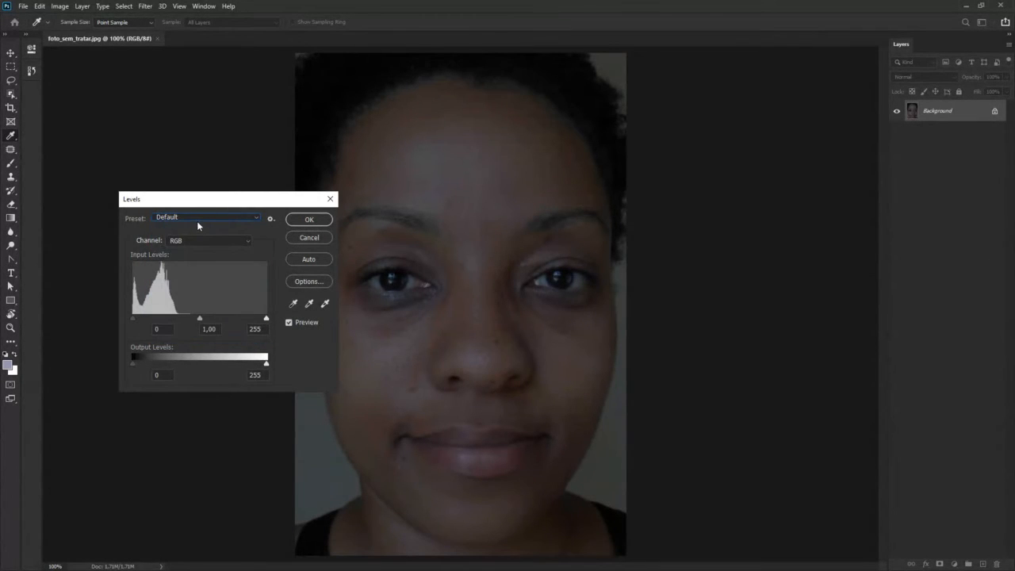
click(196, 222)
click(191, 256)
click(239, 218)
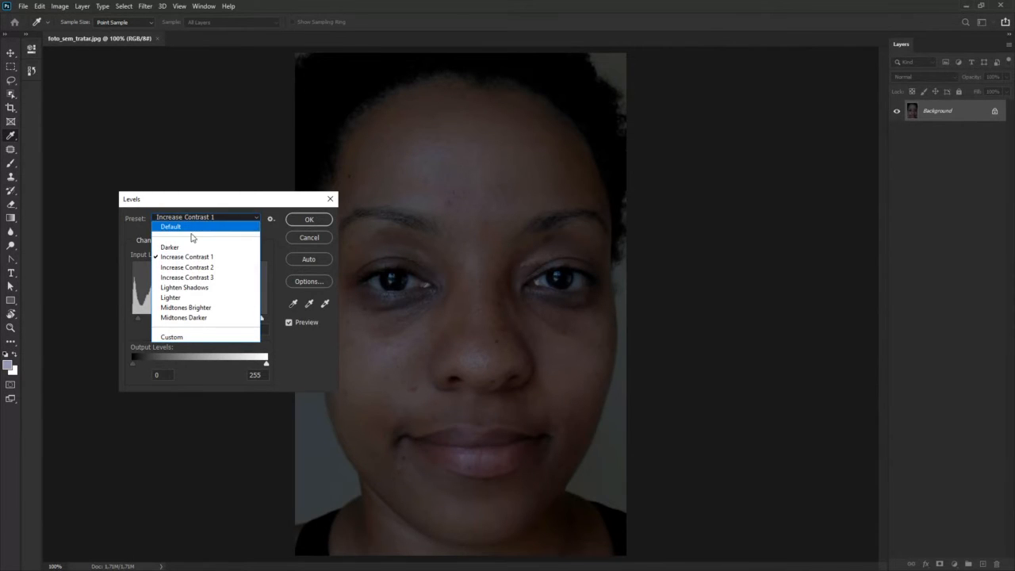
click(229, 226)
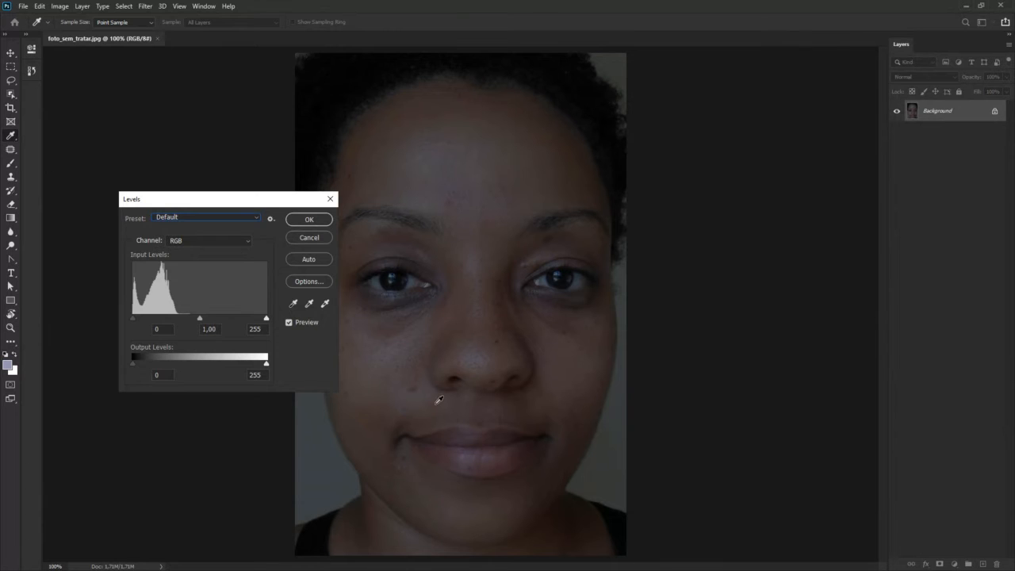
click(255, 219)
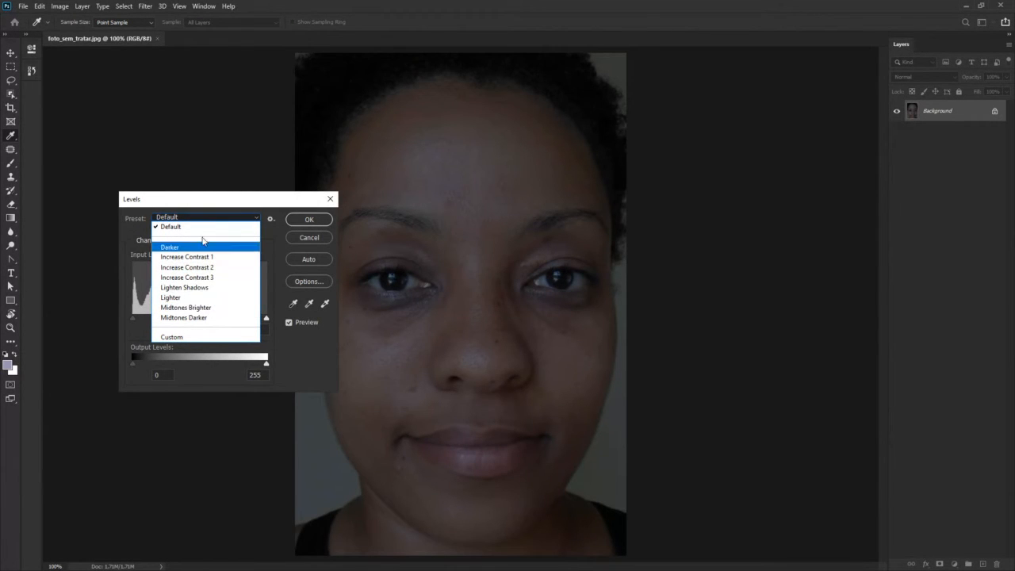
click(234, 207)
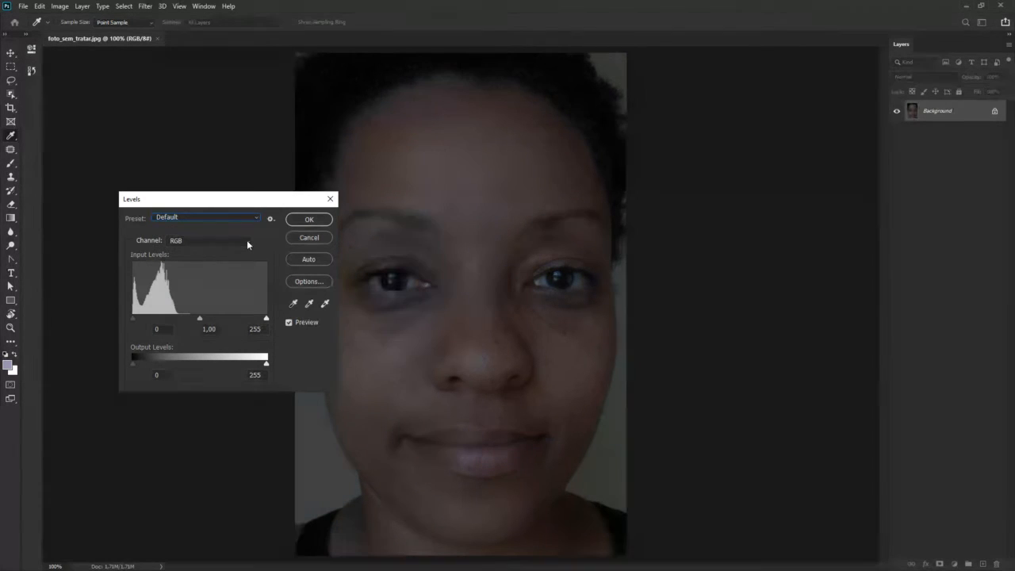
Step: Examine the Levels histograms of the Red, Green and Blue channels and return to the RGB channel
click(246, 241)
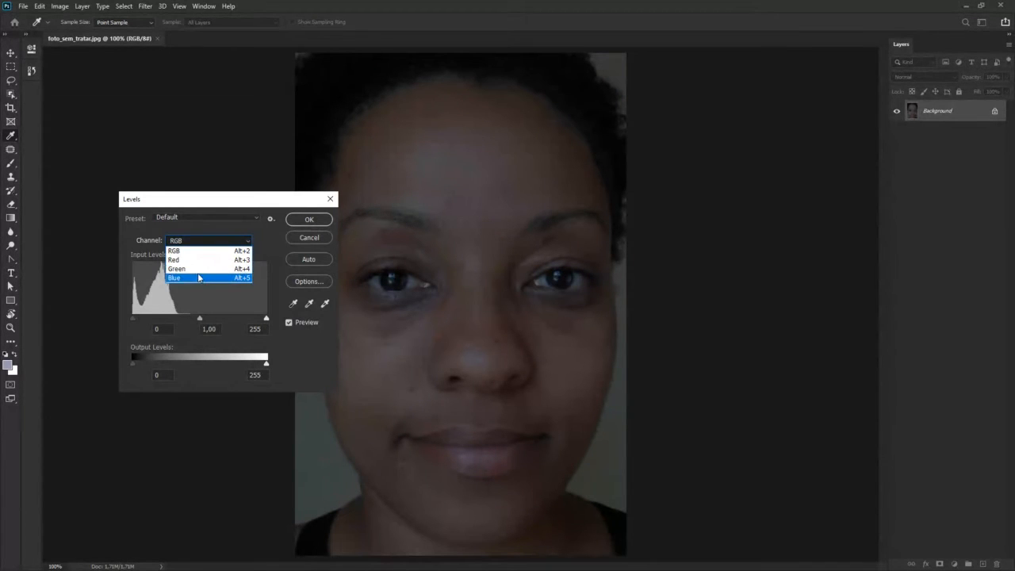
click(205, 250)
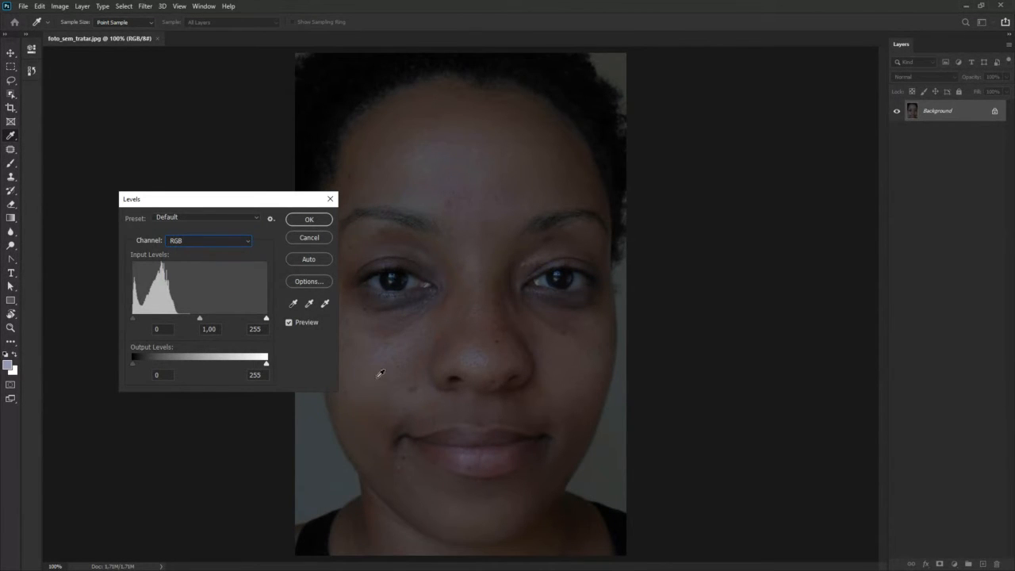
click(214, 241)
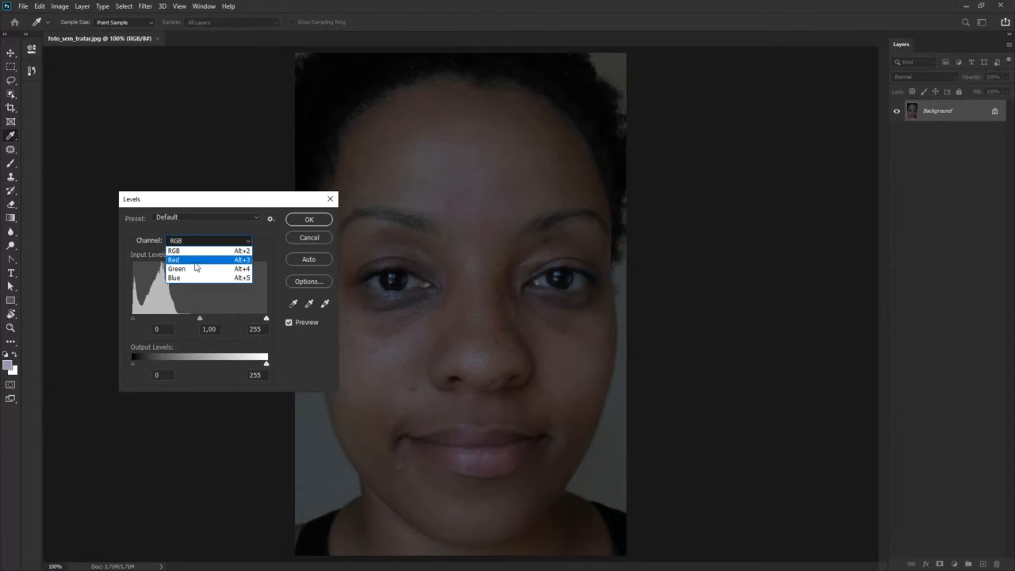
click(194, 261)
click(223, 247)
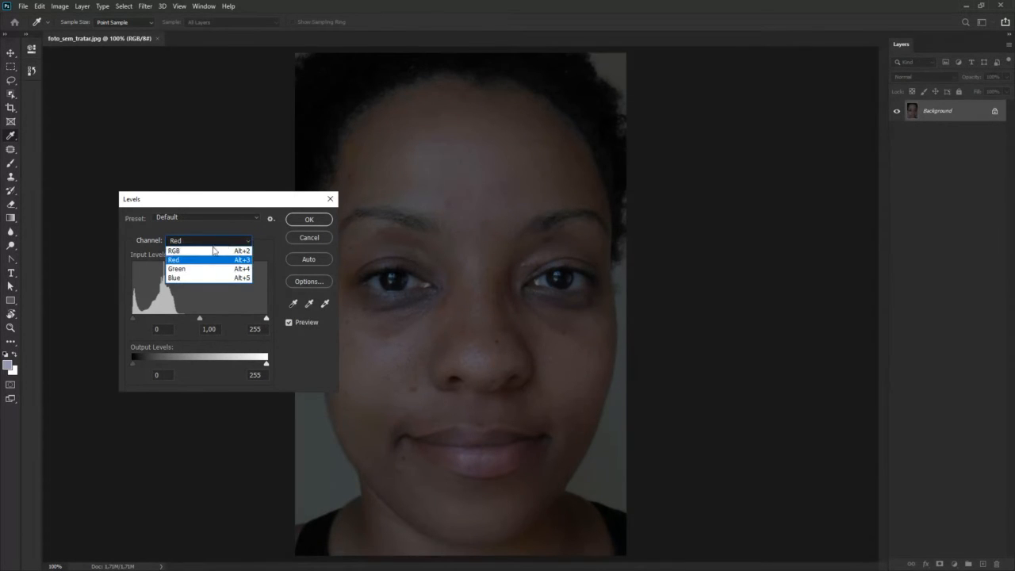
click(187, 267)
click(197, 247)
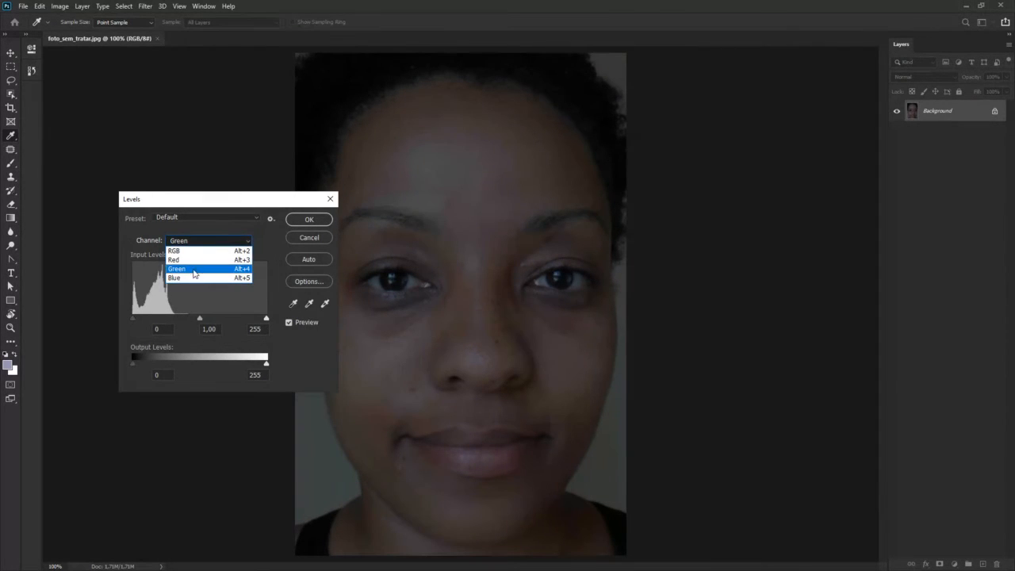
click(190, 277)
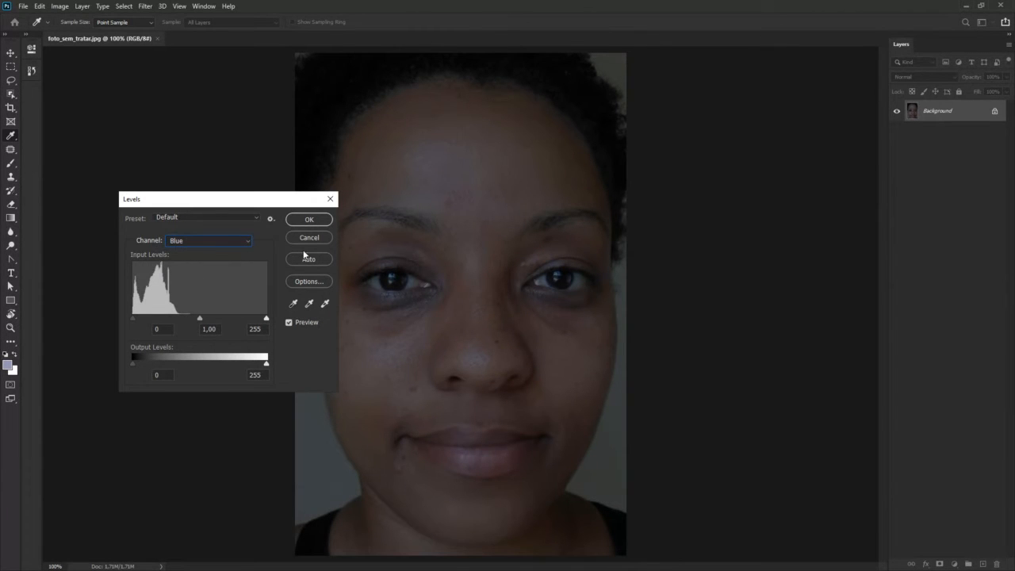
click(210, 238)
click(199, 256)
Step: Try brightening the photo with a midtone input level of 1,03 and white input levels of 111 and 125
mouse_move(266, 203)
mouse_down()
mouse_move(237, 199)
mouse_move(249, 201)
mouse_up()
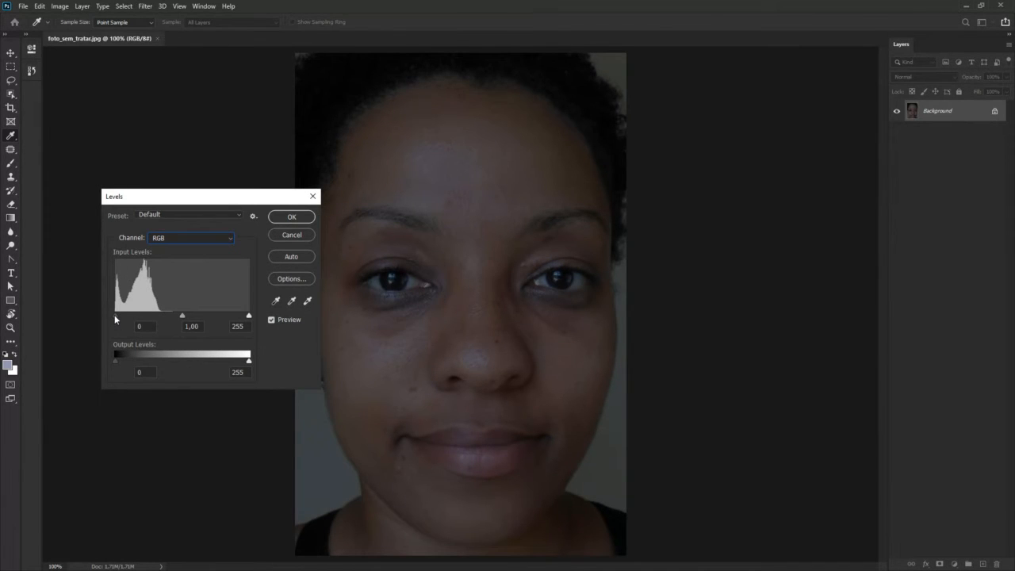
drag(115, 315, 117, 319)
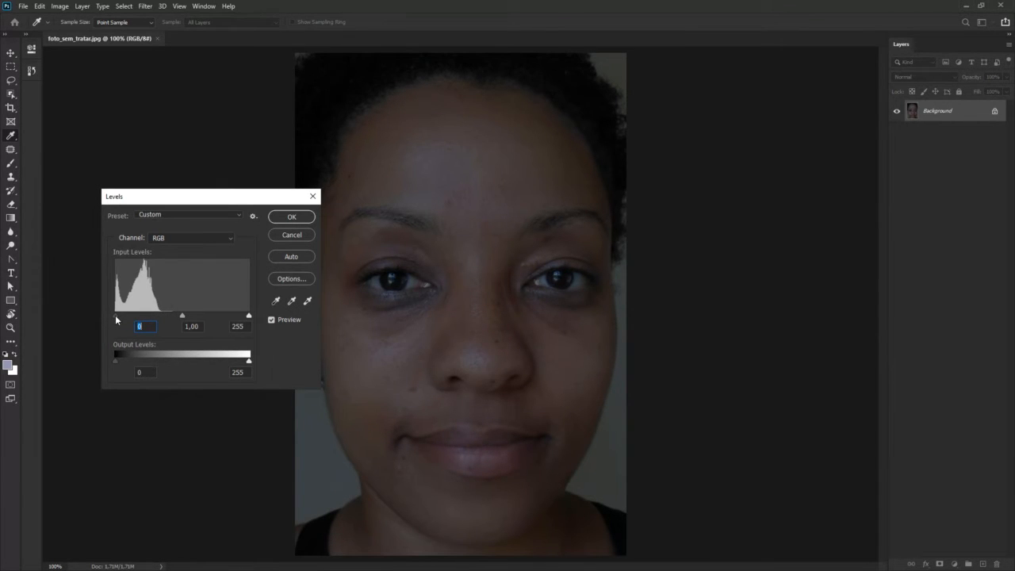
drag(183, 318, 180, 316)
key(Tab)
key(Tab)
drag(249, 317, 173, 316)
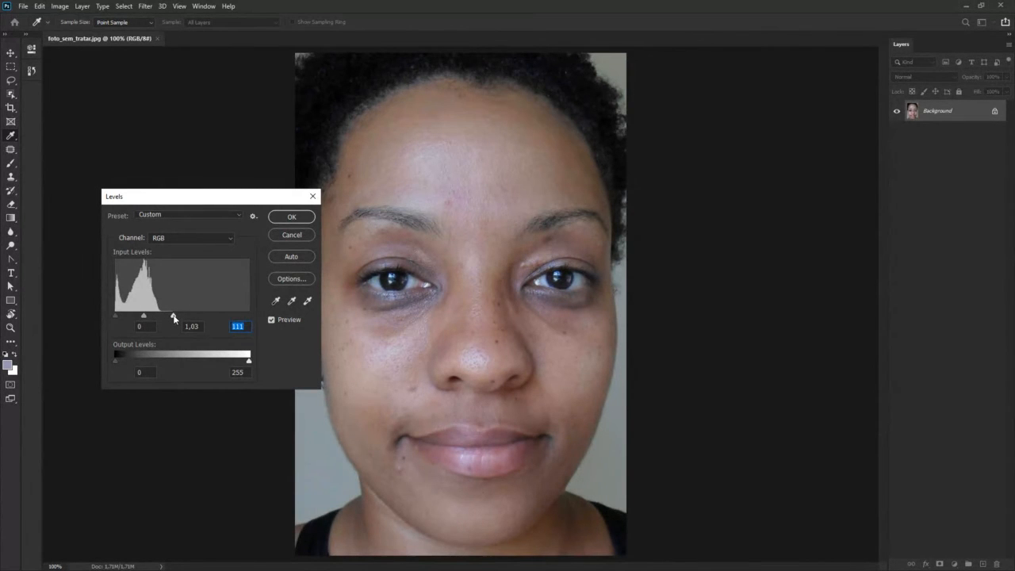
mouse_move(174, 317)
mouse_down()
mouse_move(191, 317)
mouse_move(181, 318)
mouse_up()
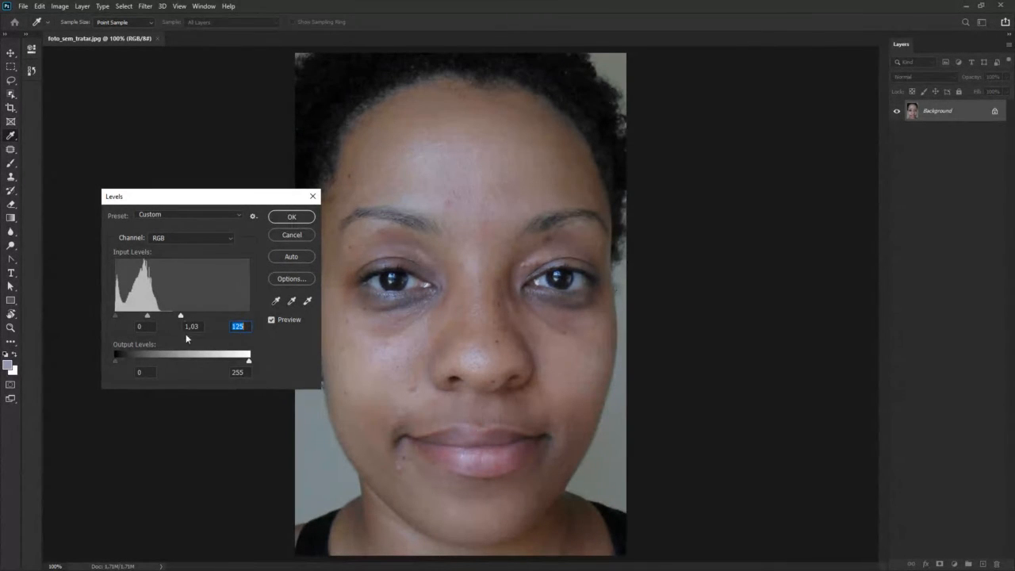
Step: Try midtone input levels from 0,82 to 1,08 with the white level at 111, and return the white level to 255
drag(177, 318, 147, 321)
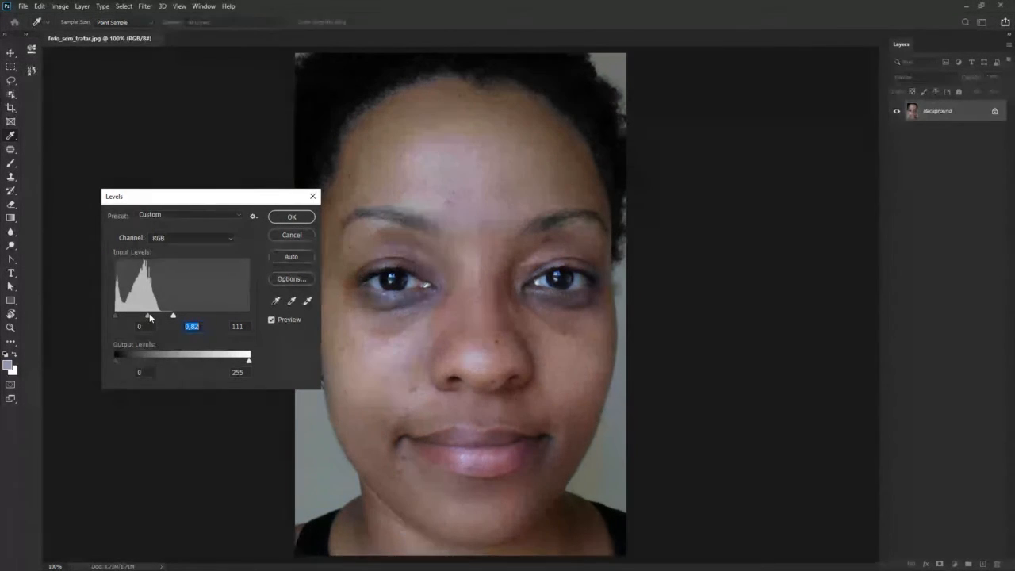
mouse_move(148, 316)
mouse_down()
mouse_move(138, 318)
mouse_move(148, 319)
mouse_up()
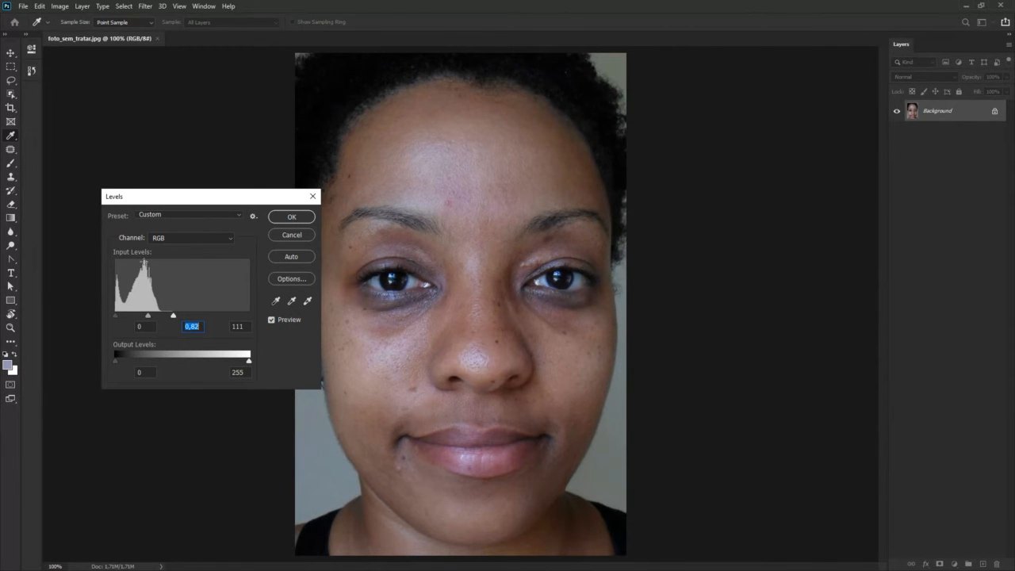
drag(147, 315, 145, 319)
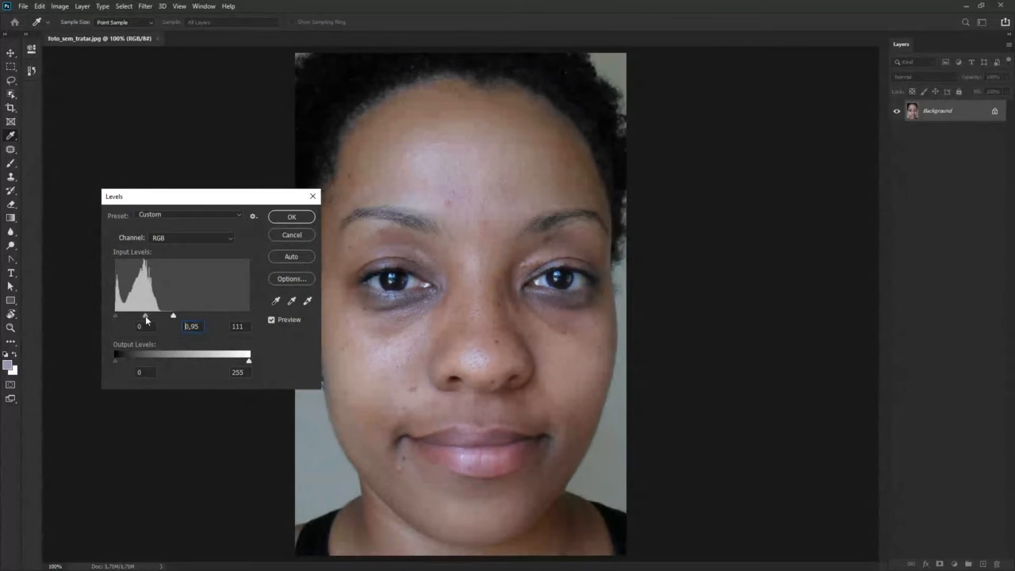
drag(144, 319, 143, 319)
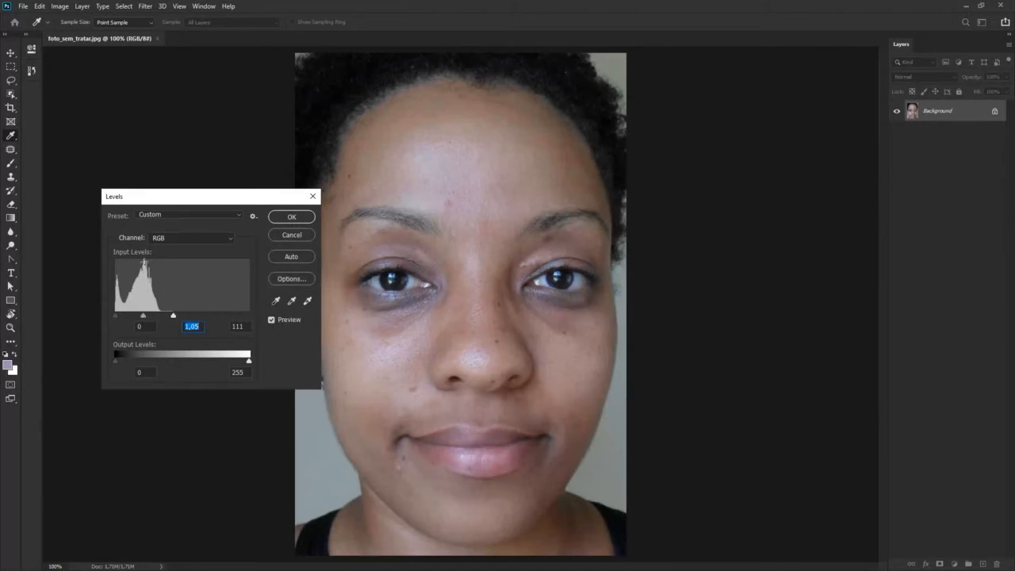
drag(145, 317, 142, 315)
drag(175, 318, 279, 315)
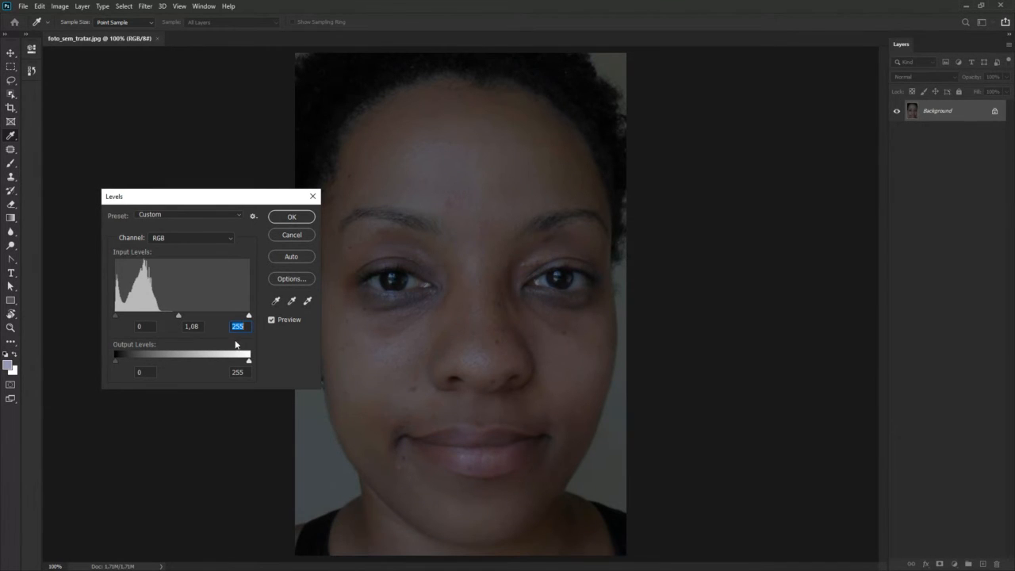
Step: Activate the white point sampler in Levels and check the photo's highlights with the clipping preview
click(306, 302)
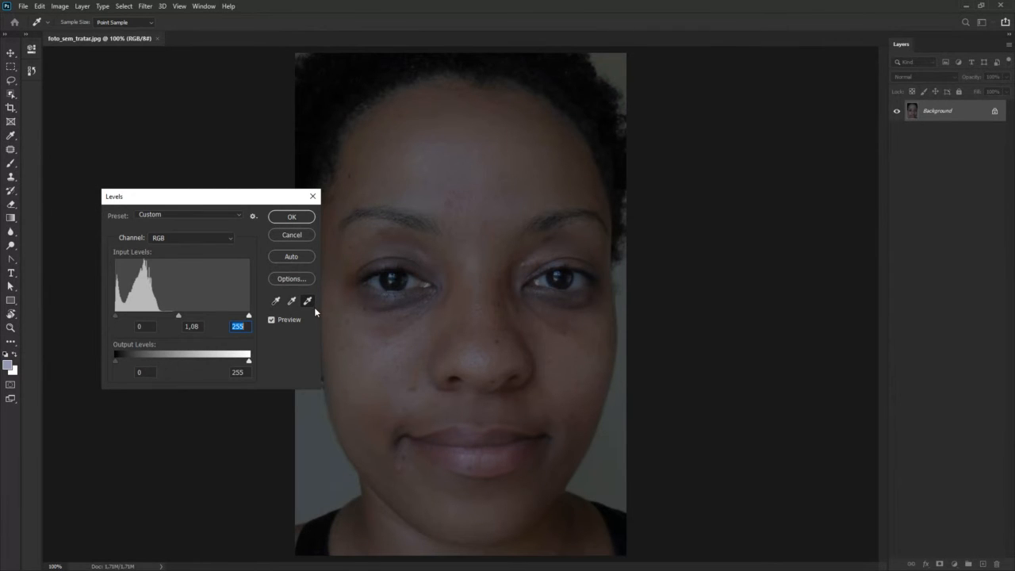
key(alt+p)
key(alt+p)
key(alt)
key(alt)
key(alt)
drag(274, 204, 251, 201)
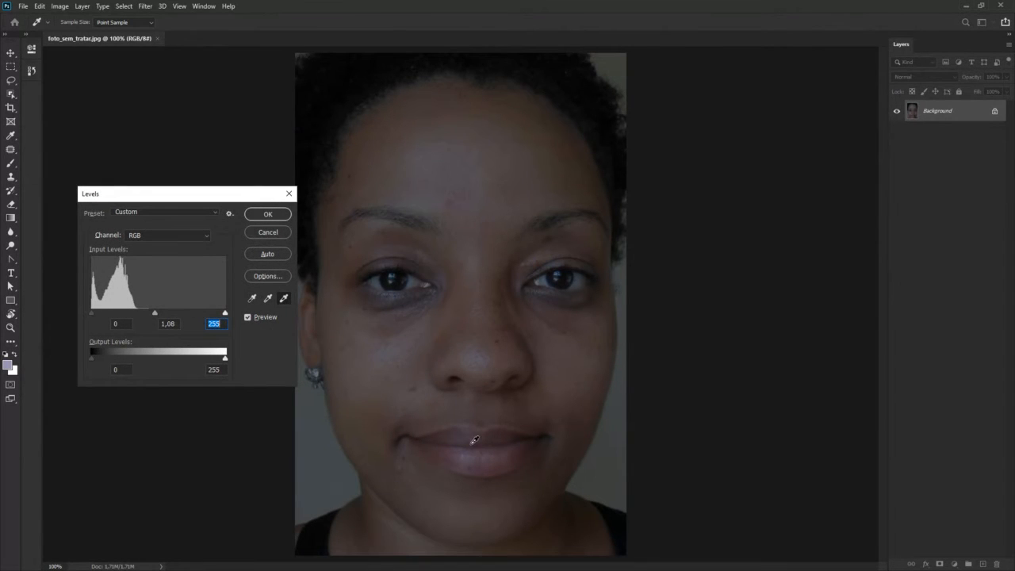
key(alt)
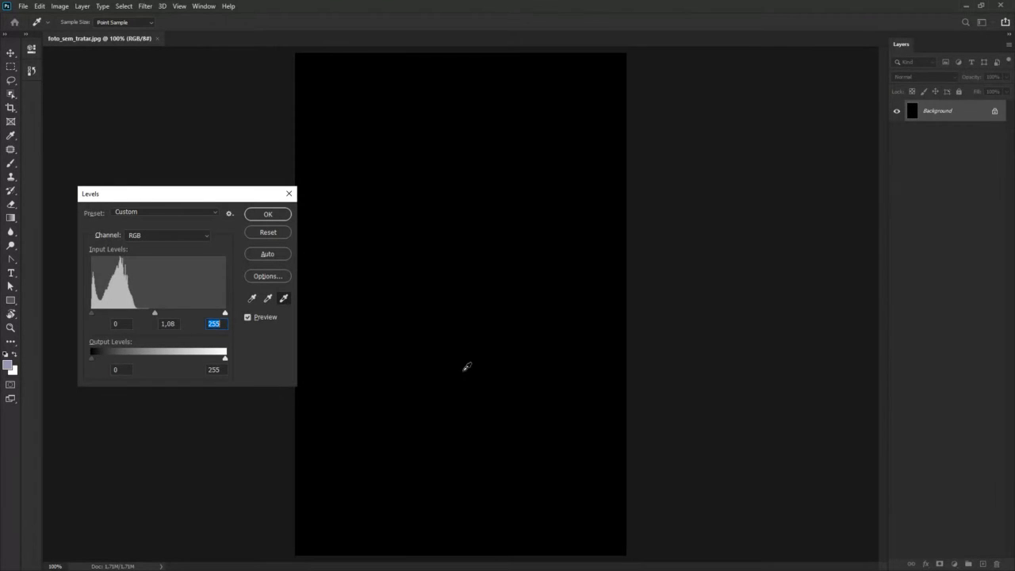
key(alt)
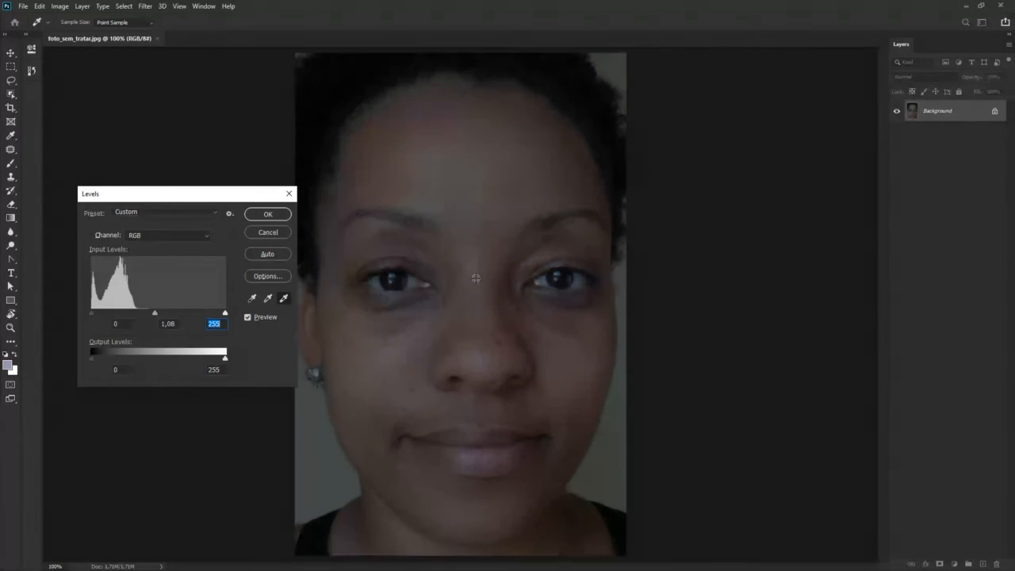
Step: Set the white point by sampling the bright reflection in the pupil of the right-hand eye at 200% magnification
key(ctrl+plus)
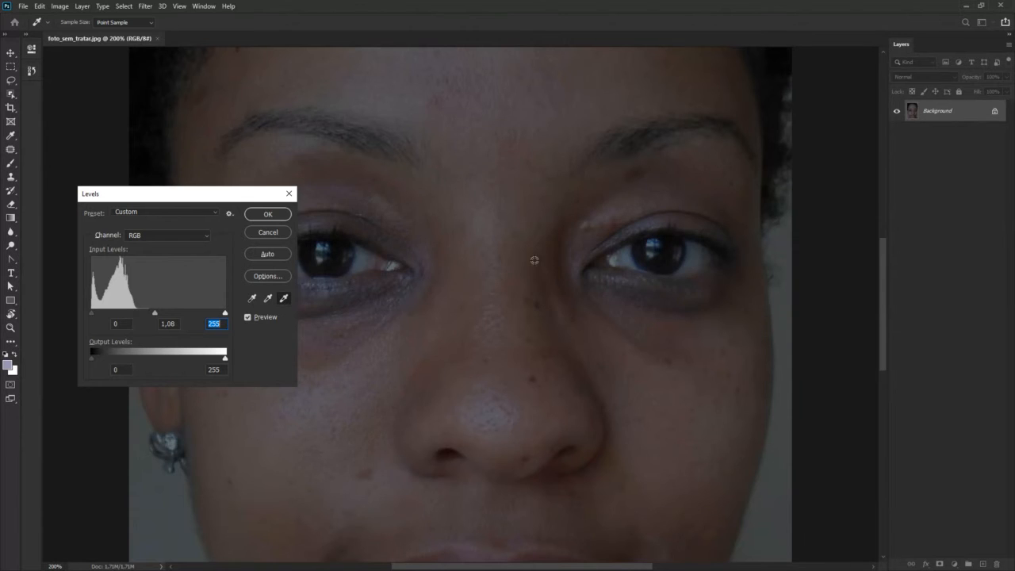
drag(513, 272, 596, 294)
click(283, 297)
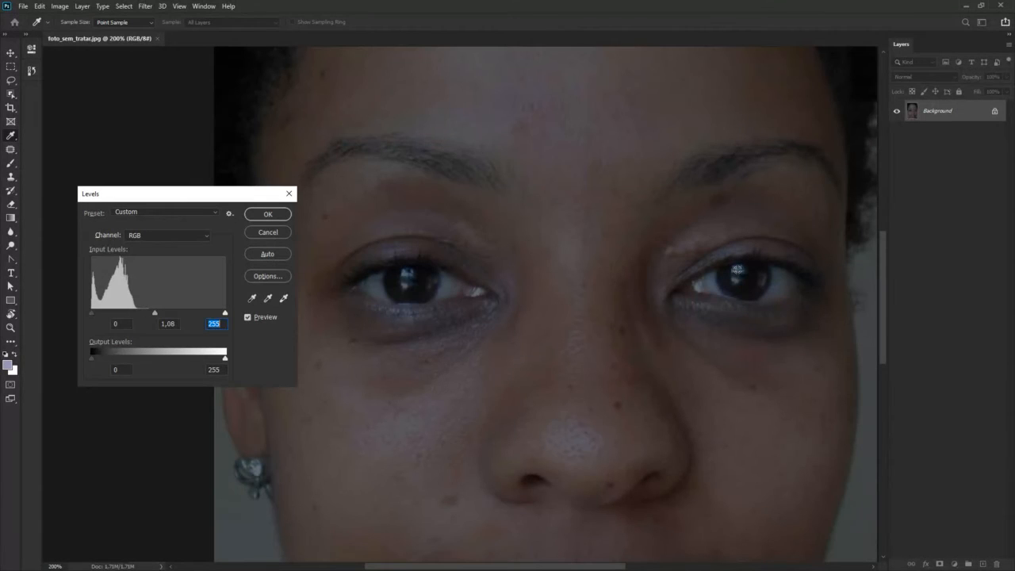
click(737, 269)
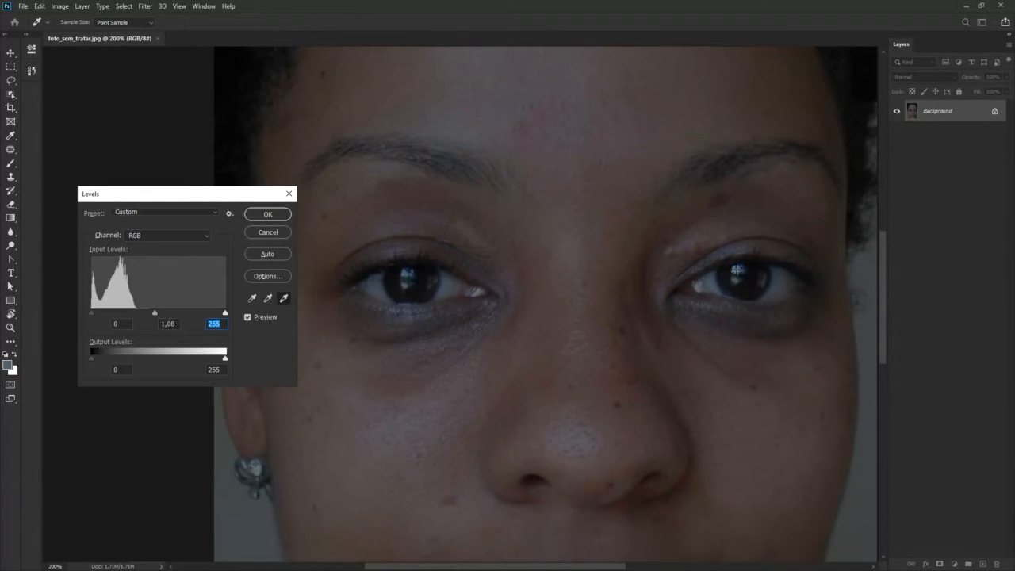
click(736, 271)
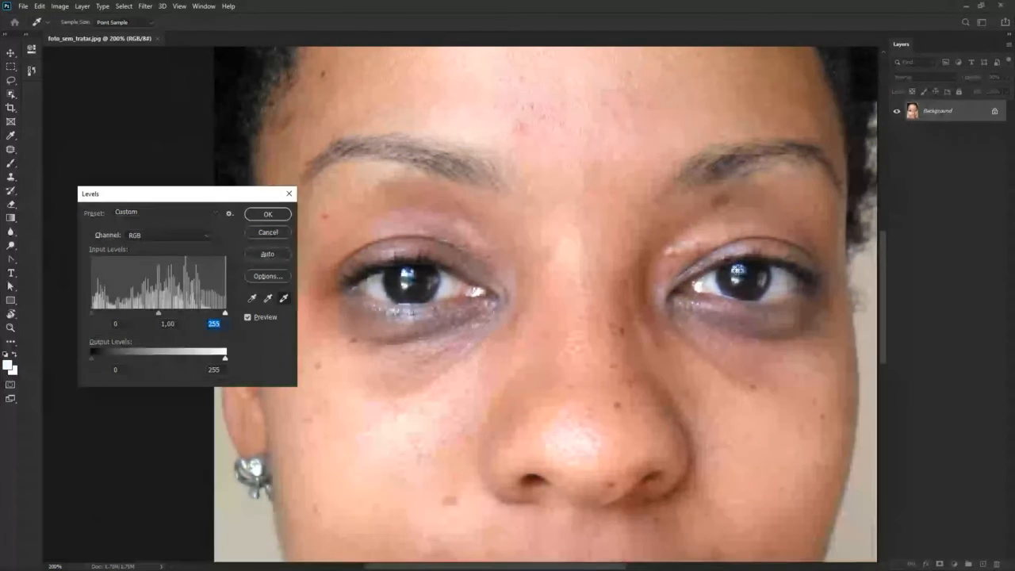
Step: Undo the sampled white point and set it again from the bright reflection in the right-hand eye's pupil at 200% magnification
key(ctrl+0)
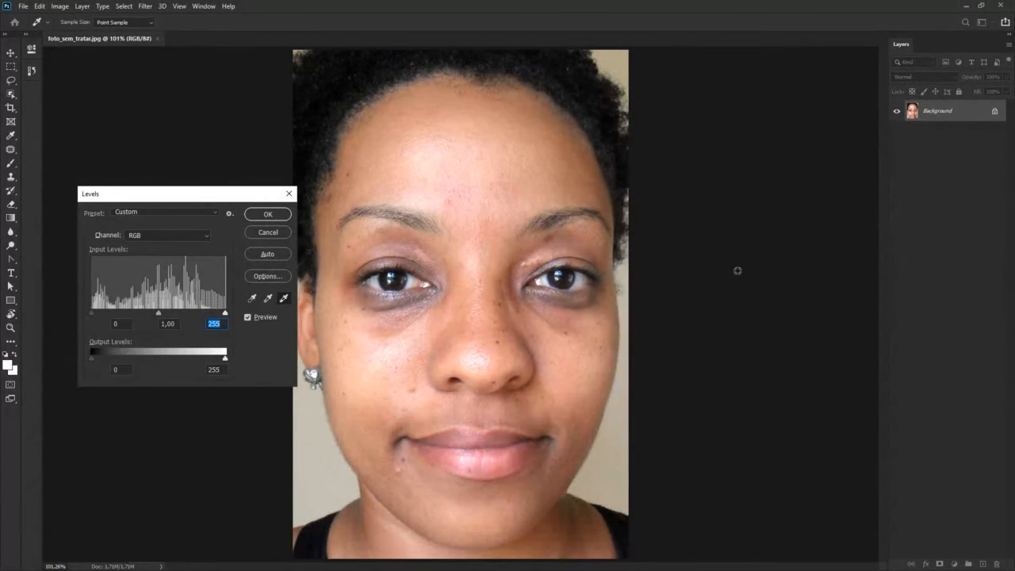
key(ctrl+z)
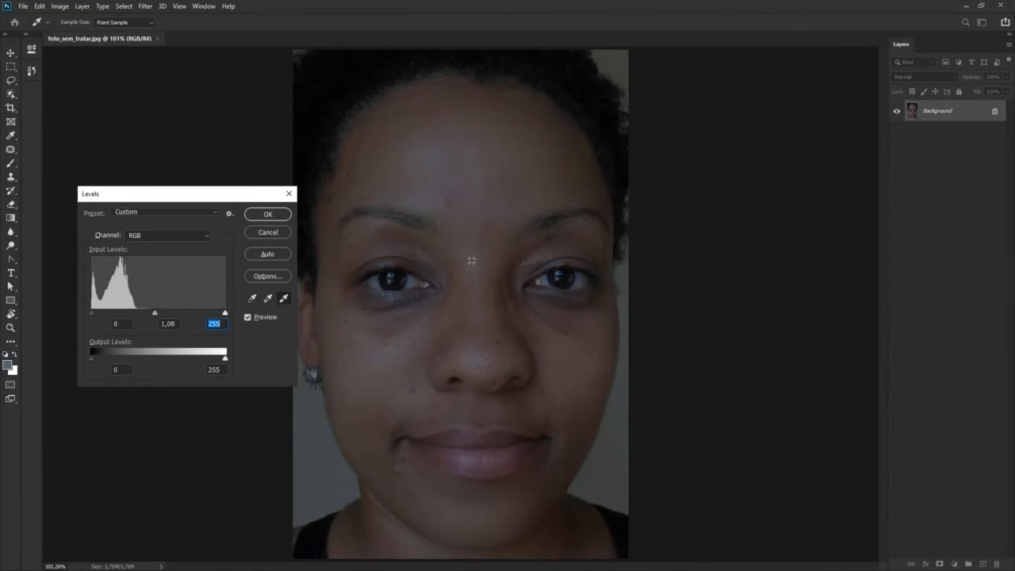
key(ctrl+plus)
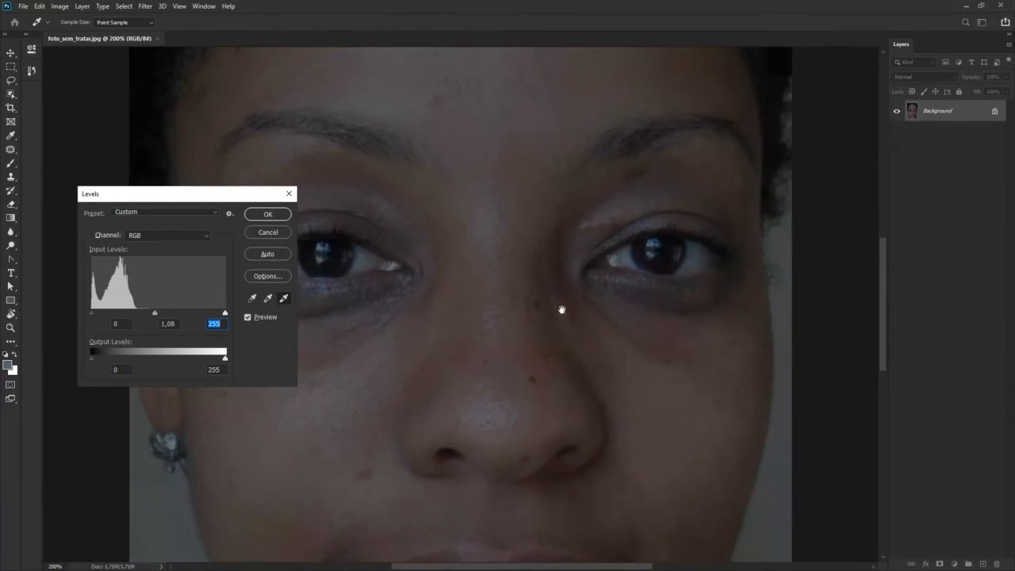
drag(560, 306, 658, 325)
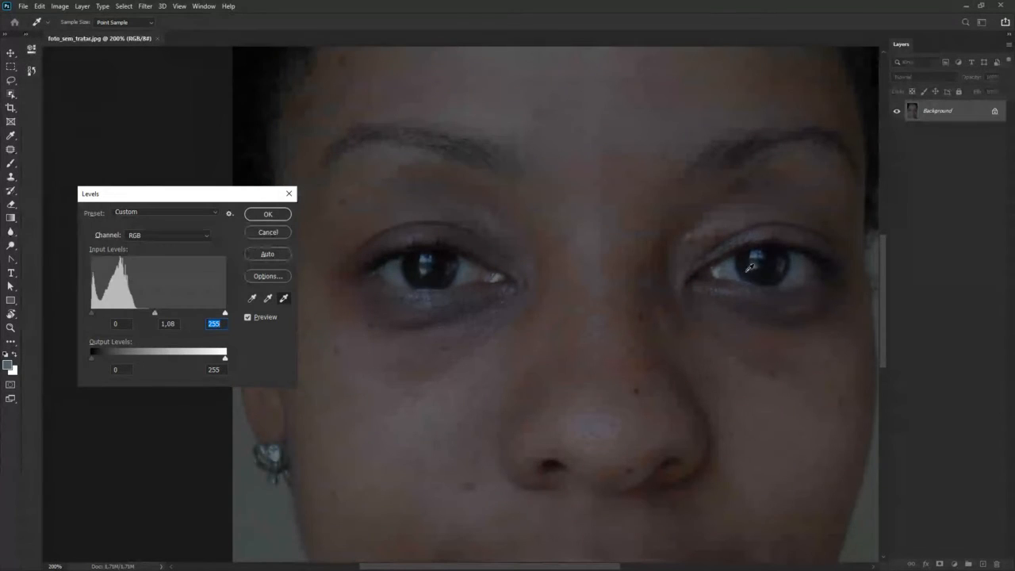
click(283, 298)
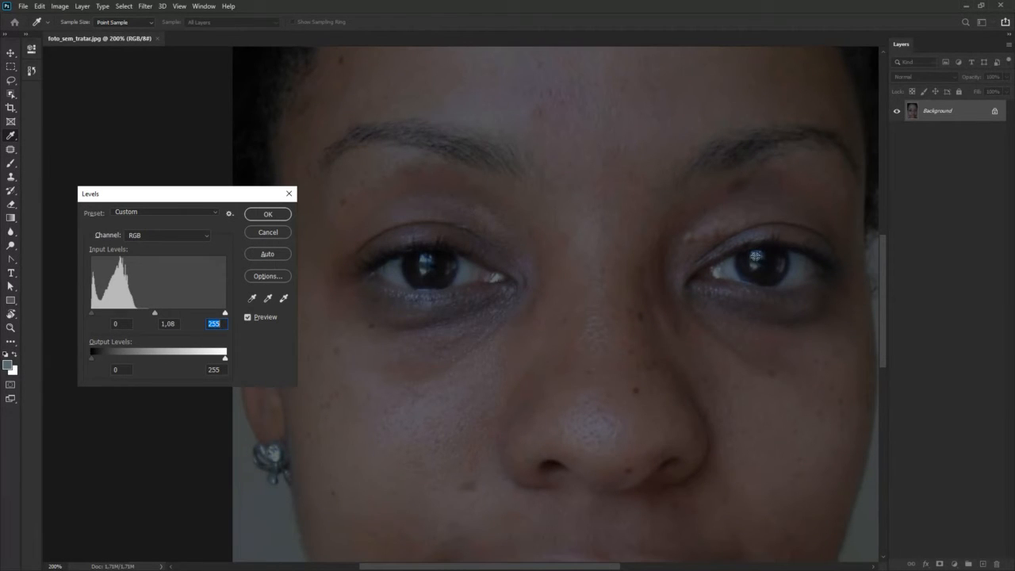
click(284, 298)
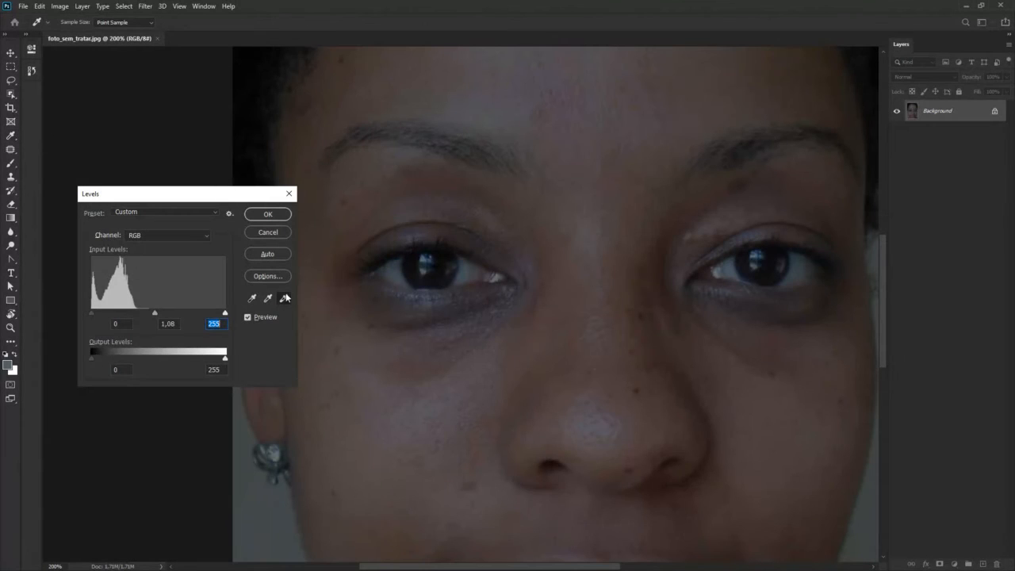
click(755, 258)
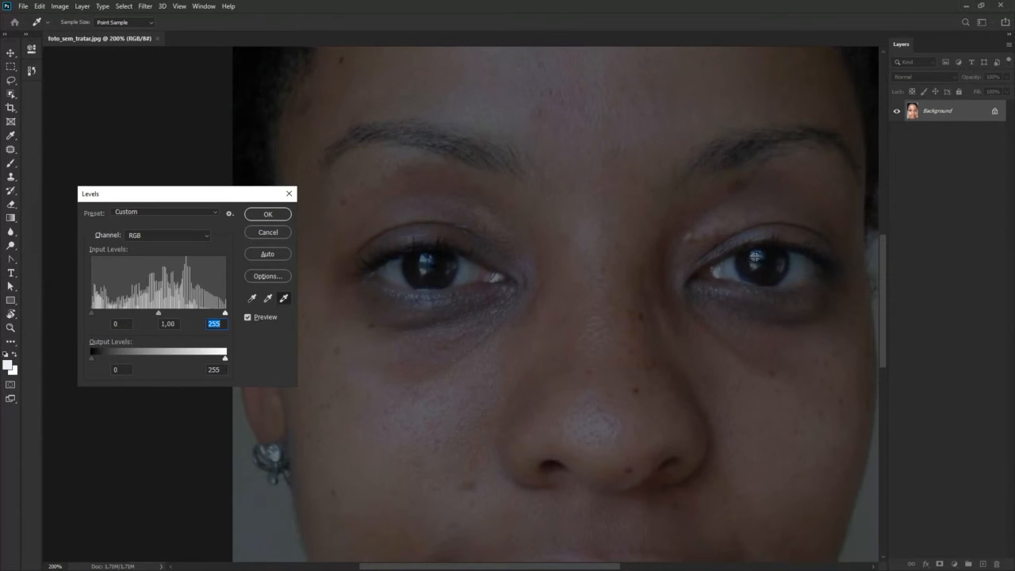
Step: Fit the whole portrait in view and reduce the white output level to 230
key(ctrl+0)
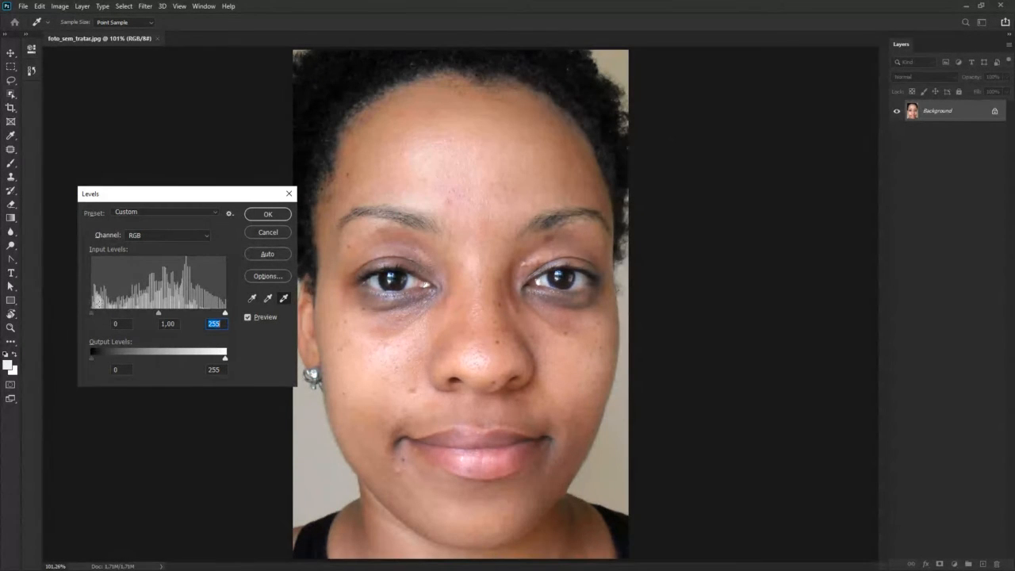
click(226, 315)
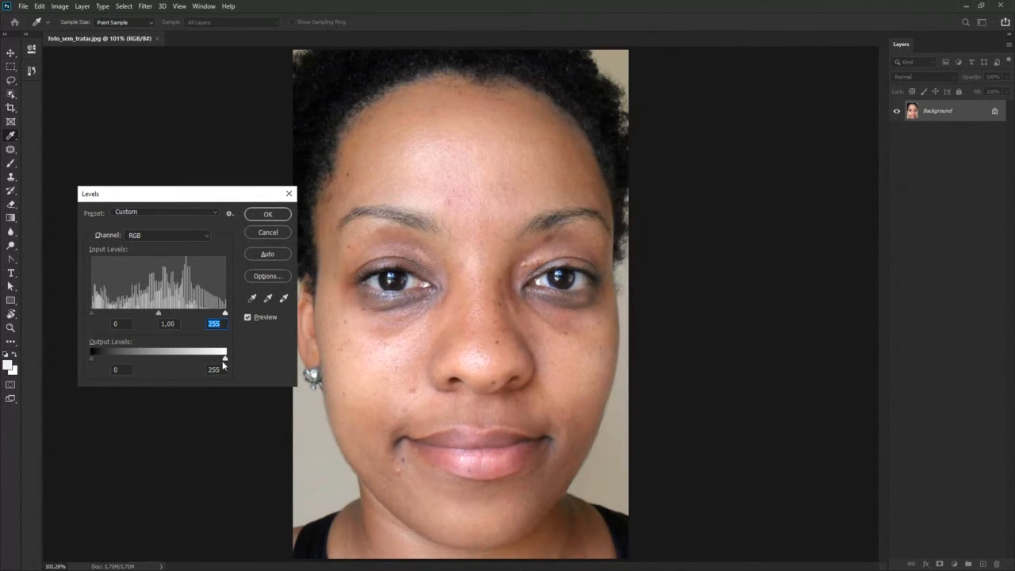
mouse_move(225, 358)
mouse_down()
mouse_move(211, 358)
mouse_move(244, 356)
mouse_up()
drag(225, 358, 272, 360)
drag(224, 361, 212, 360)
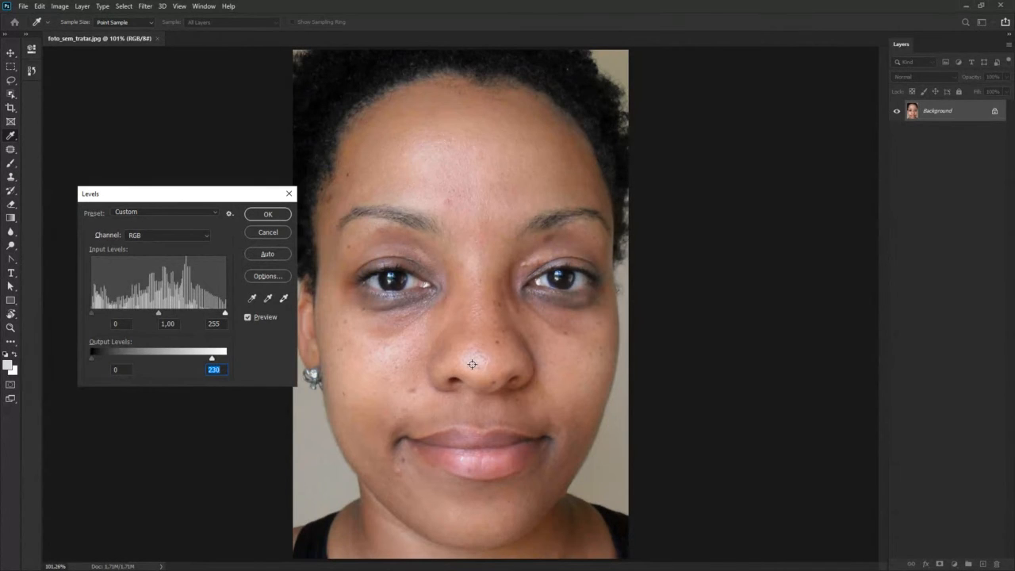
Step: Set the white output level to 221, compare the portrait with the preview off and on, and apply the Levels adjustment
key(ctrl+plus)
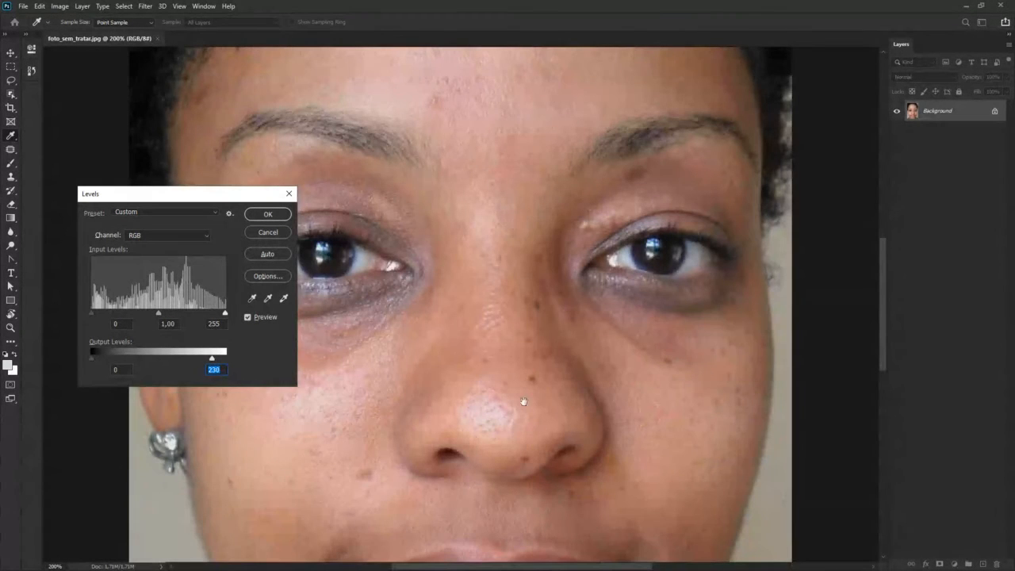
drag(629, 370, 620, 348)
drag(212, 358, 207, 358)
click(263, 315)
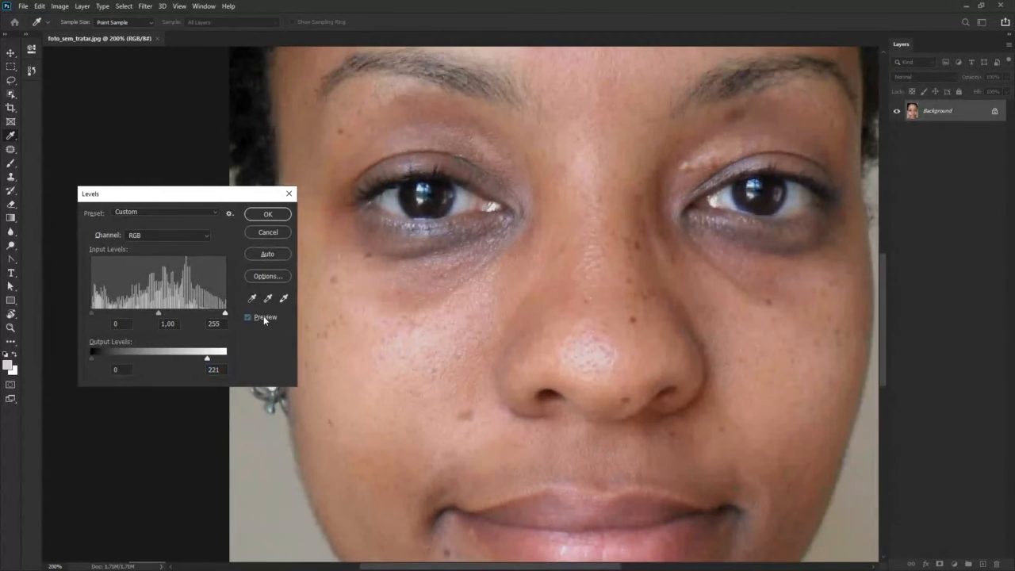
click(263, 315)
key(ctrl+0)
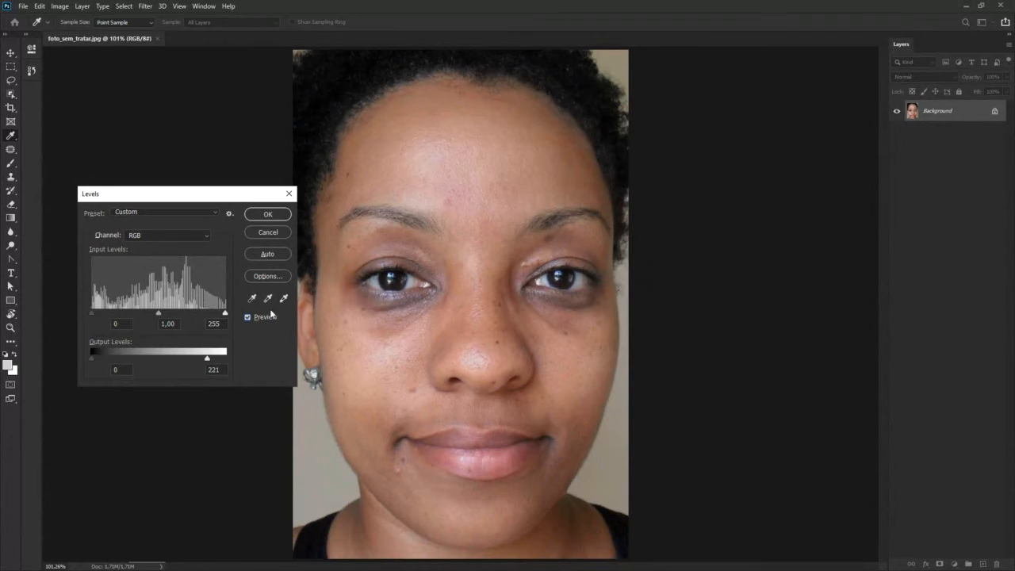
click(275, 215)
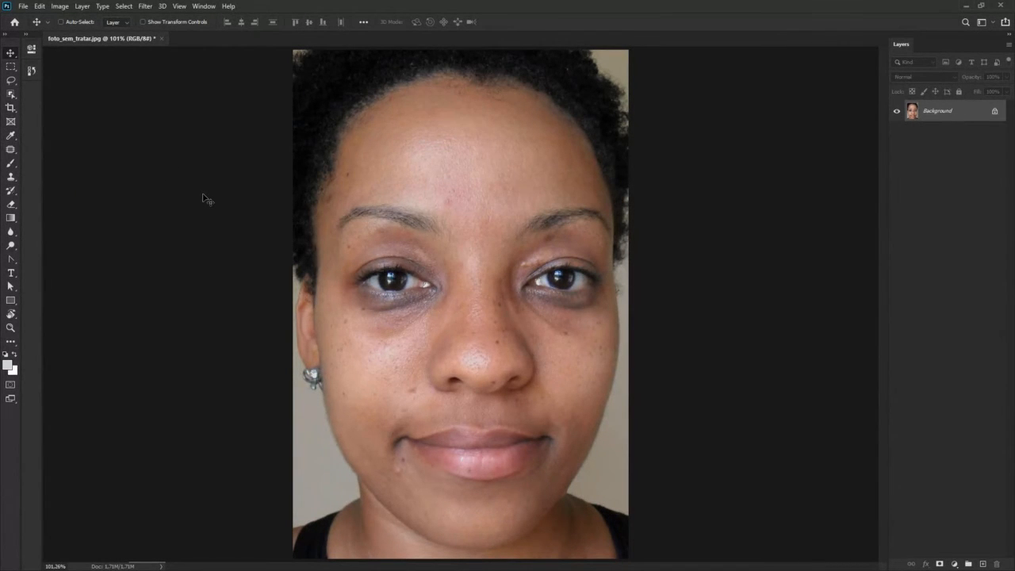
Step: Open paisagem_02.jpg from the recursos folder and activate the white point sampler in Levels
key(ctrl+o)
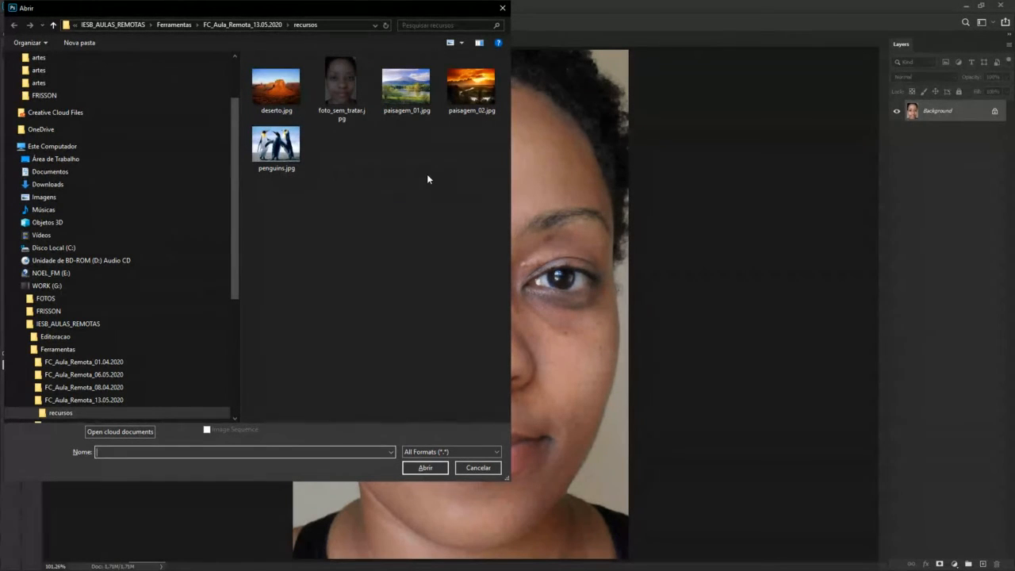
double_click(480, 92)
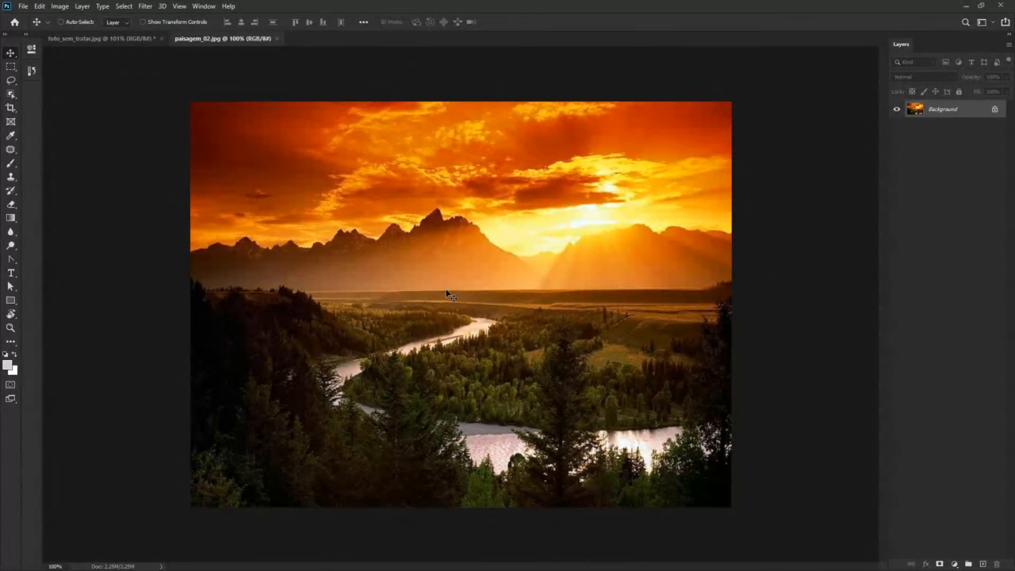
key(ctrl+l)
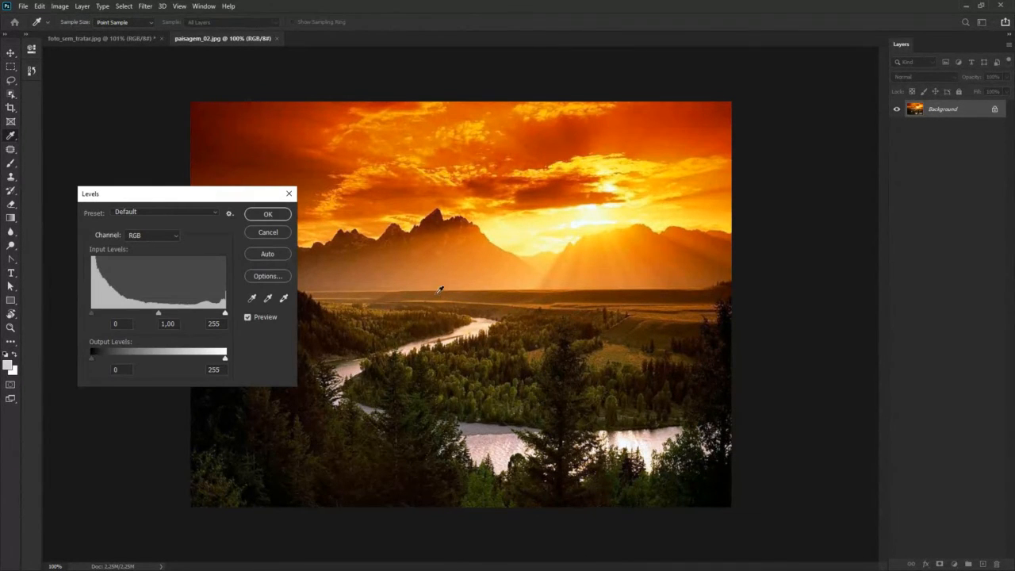
drag(256, 197, 308, 119)
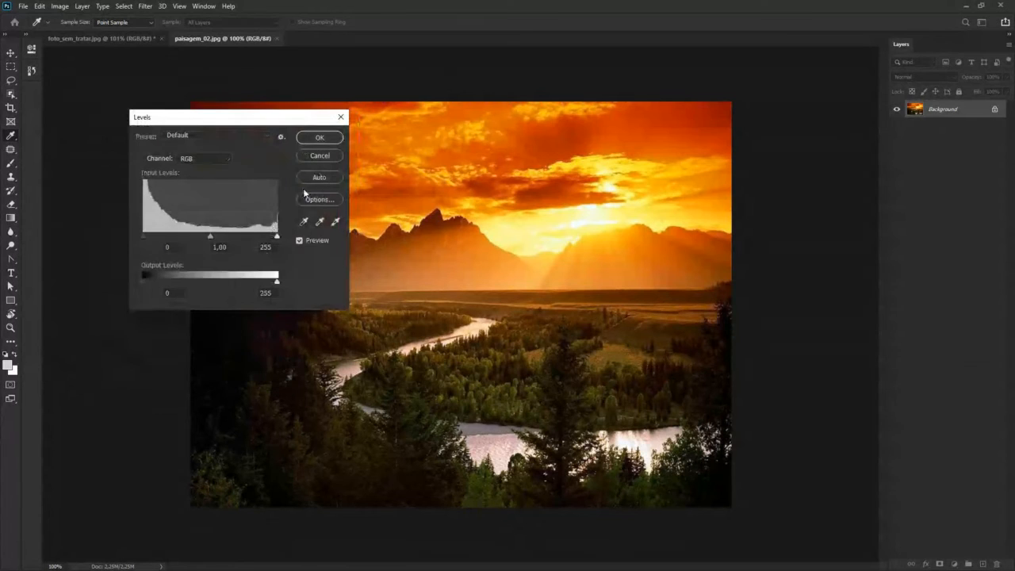
click(336, 225)
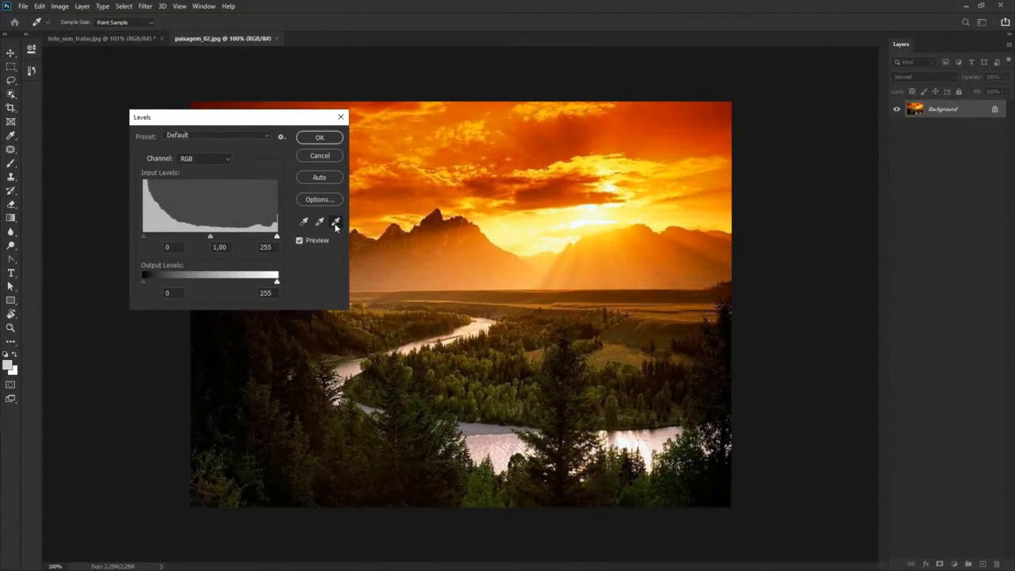
key(alt)
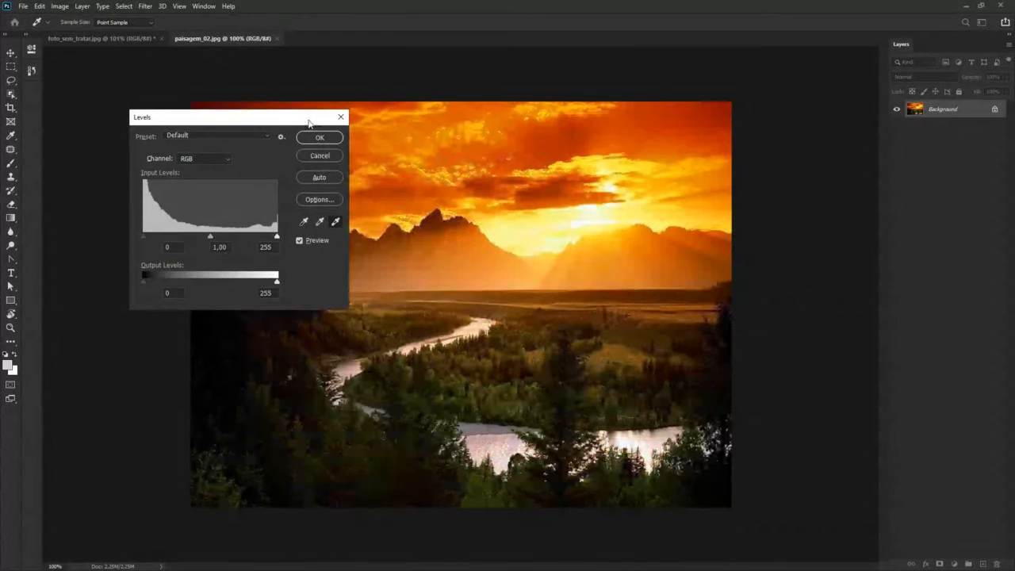
drag(308, 119, 218, 151)
key(alt)
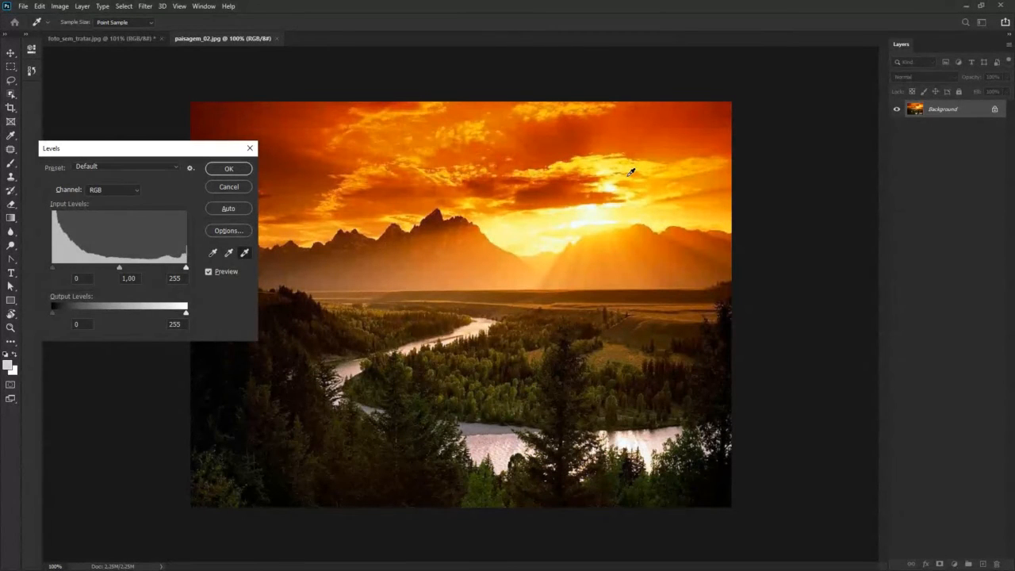
Step: Locate the sky's brightest area with the clipping preview and sample the white point from the bright streak above the mountains
key(ctrl+plus)
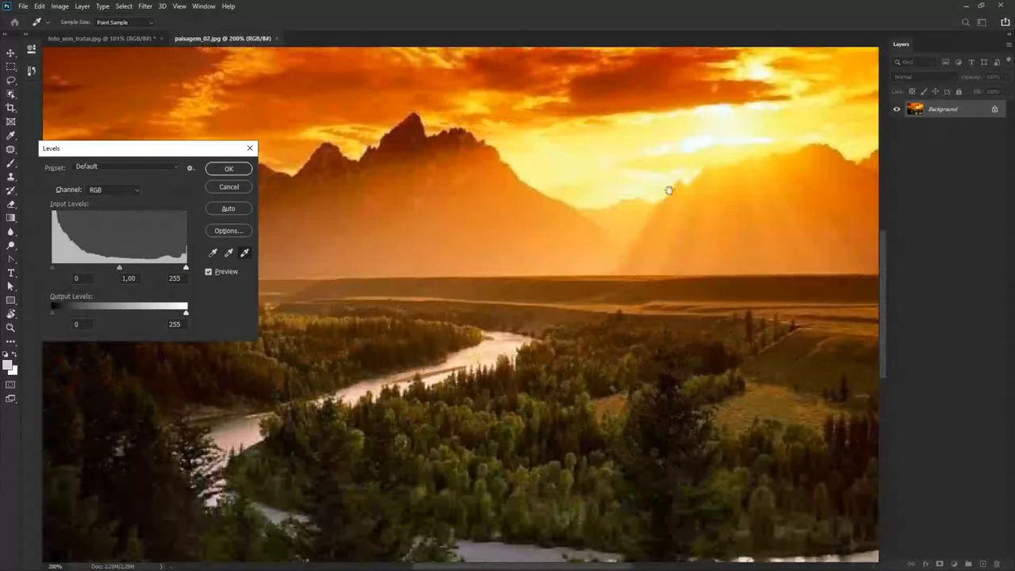
scroll(655, 326, up, 5)
scroll(655, 327, right, 3)
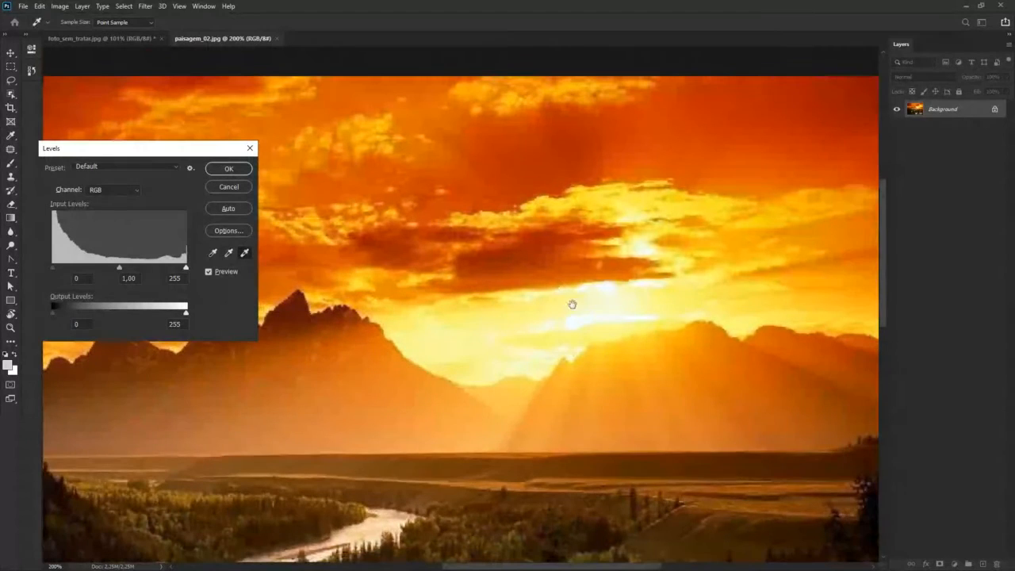
click(245, 252)
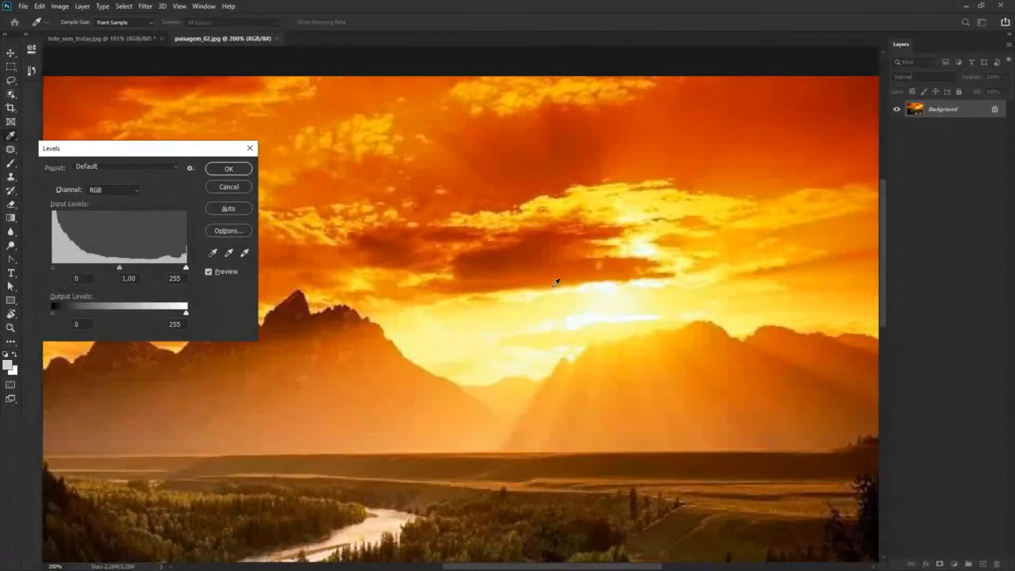
click(244, 252)
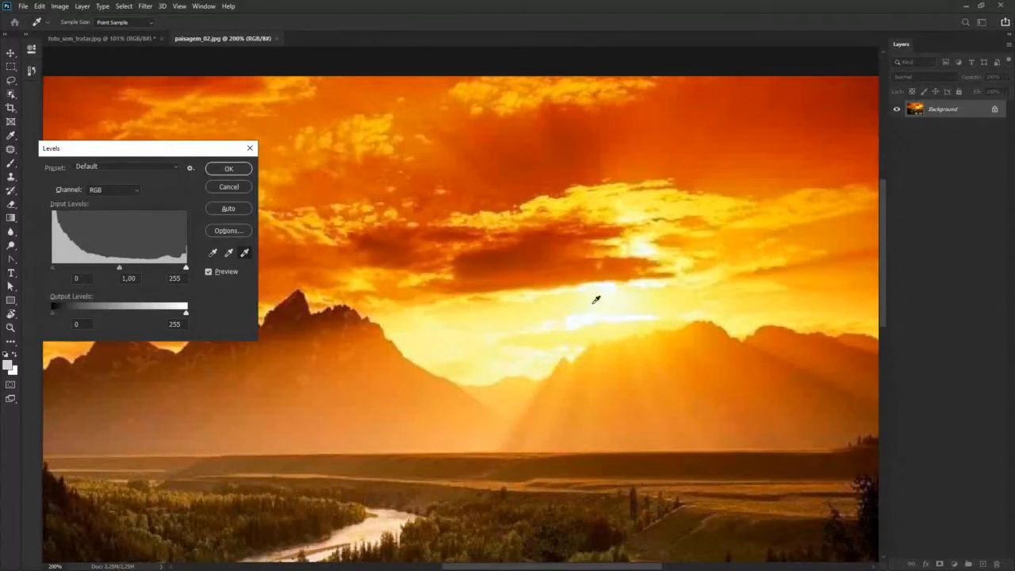
key(alt)
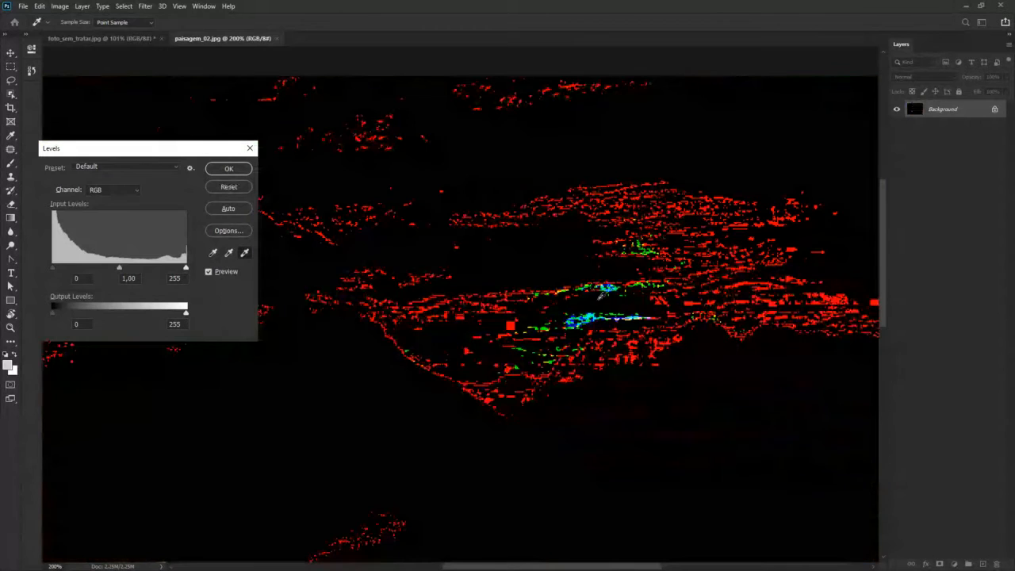
key(Caps_Lock)
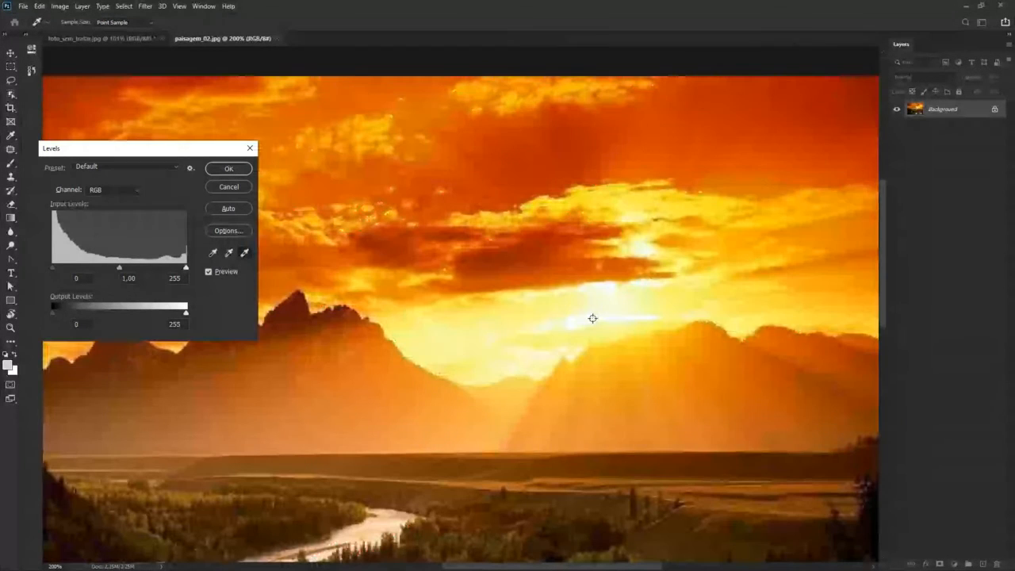
key(alt)
key(alt)
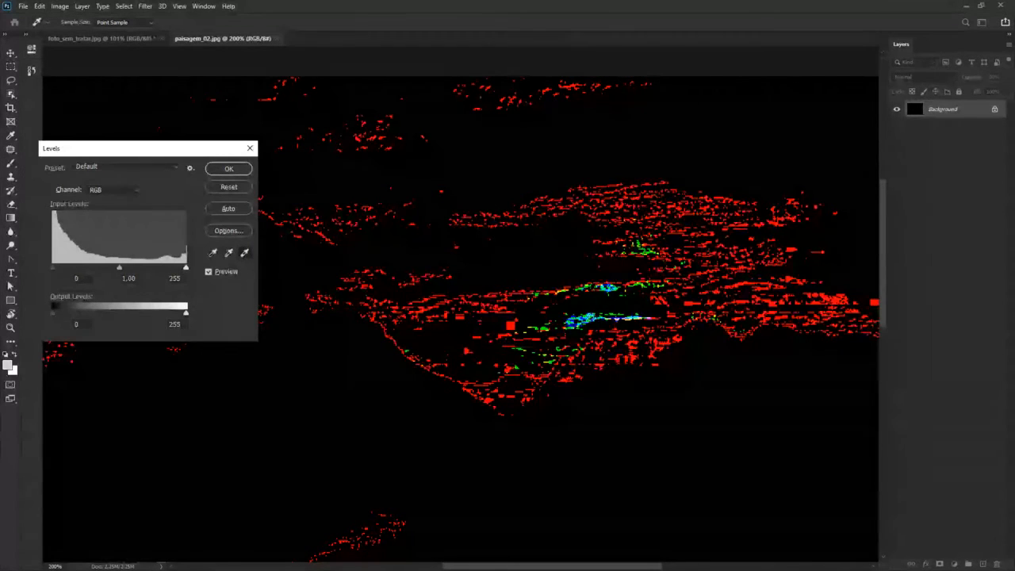
key(alt)
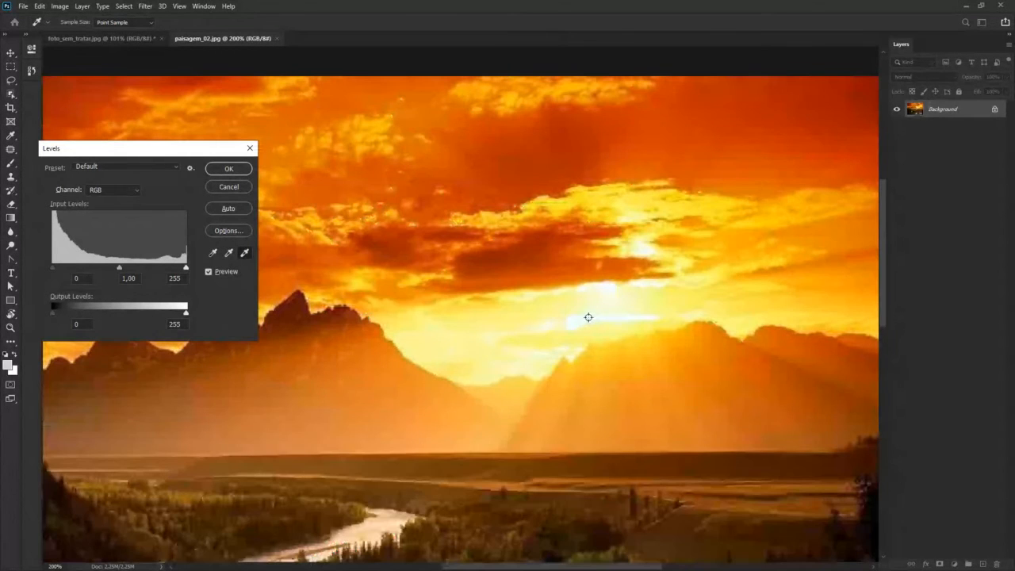
click(588, 316)
key(ctrl+minus)
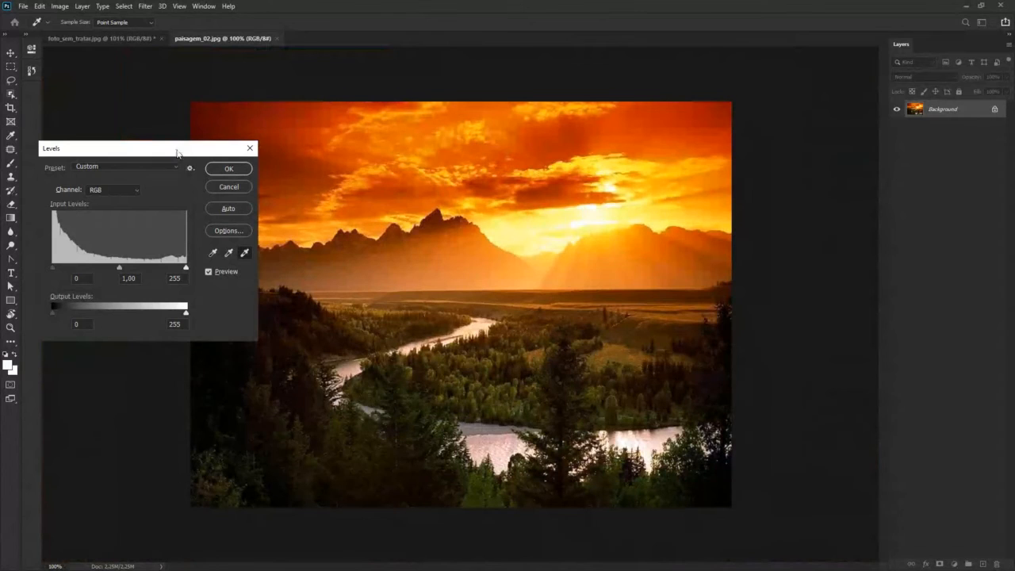
Step: Move the Levels dialog clear of the landscape's sky and cancel the adjustment
drag(178, 152, 281, 214)
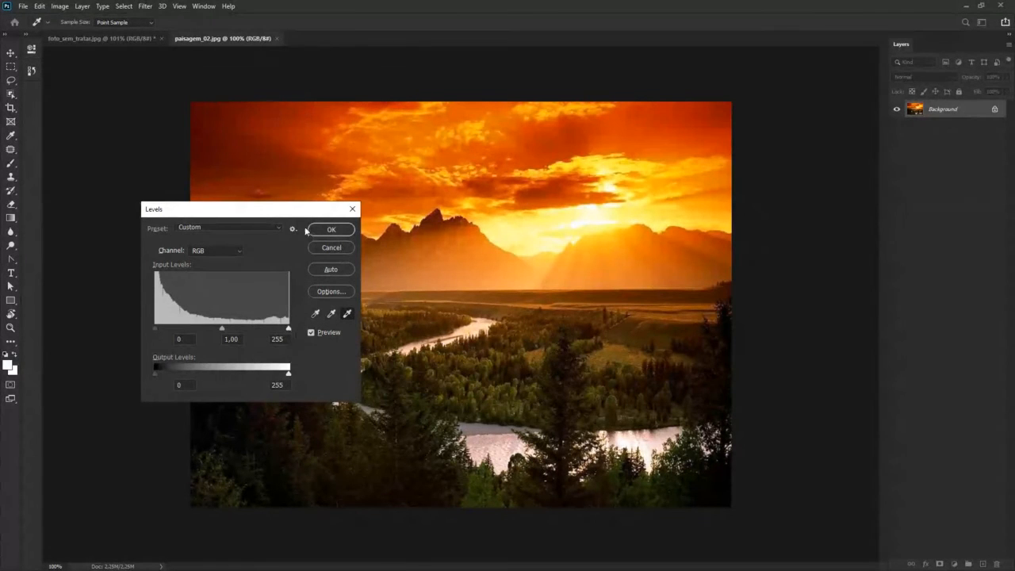
drag(303, 211, 257, 214)
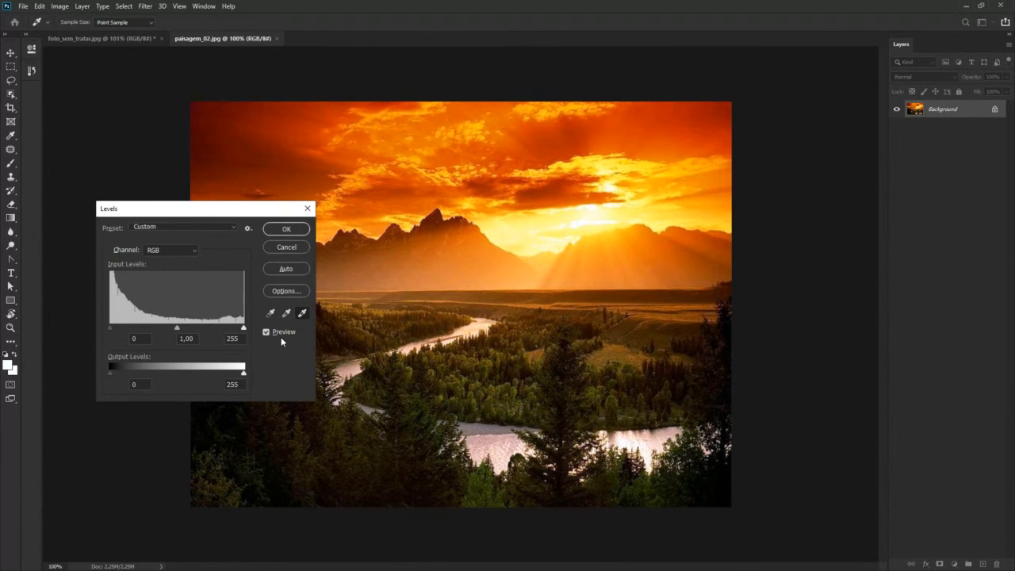
click(286, 246)
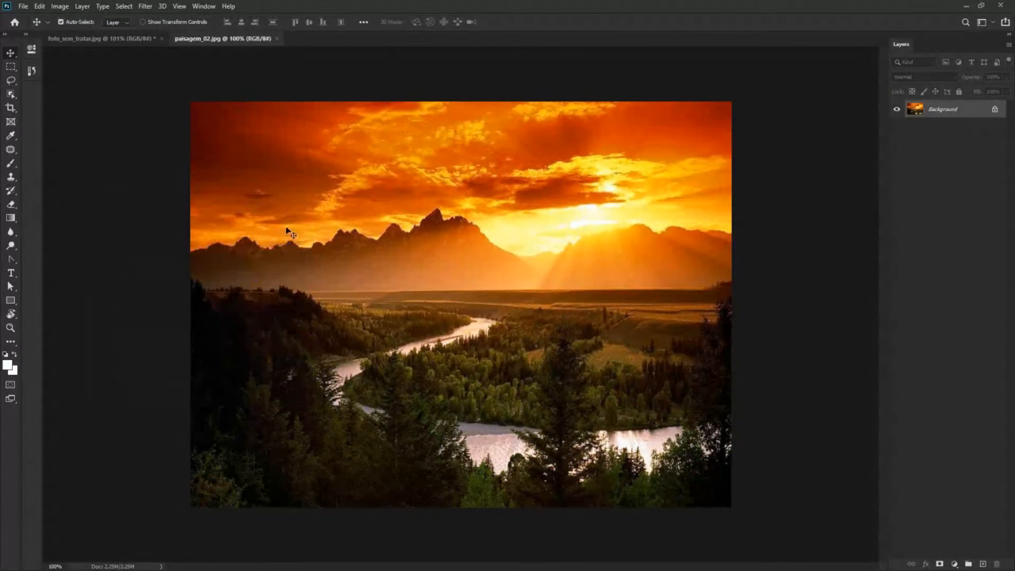
Step: Return to foto_sem_tratar.jpg and undo its Levels adjustment
click(136, 38)
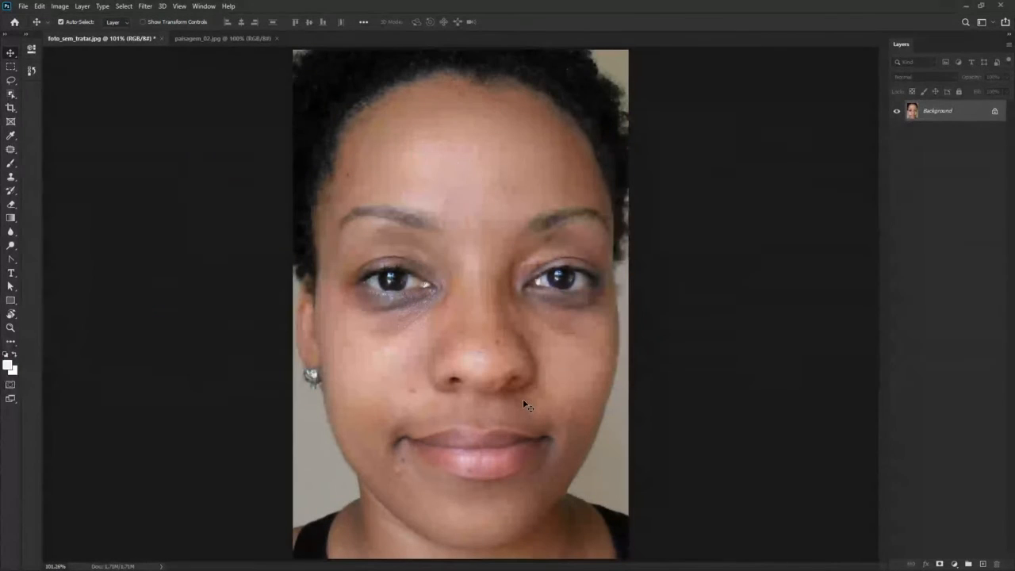
key(ctrl+z)
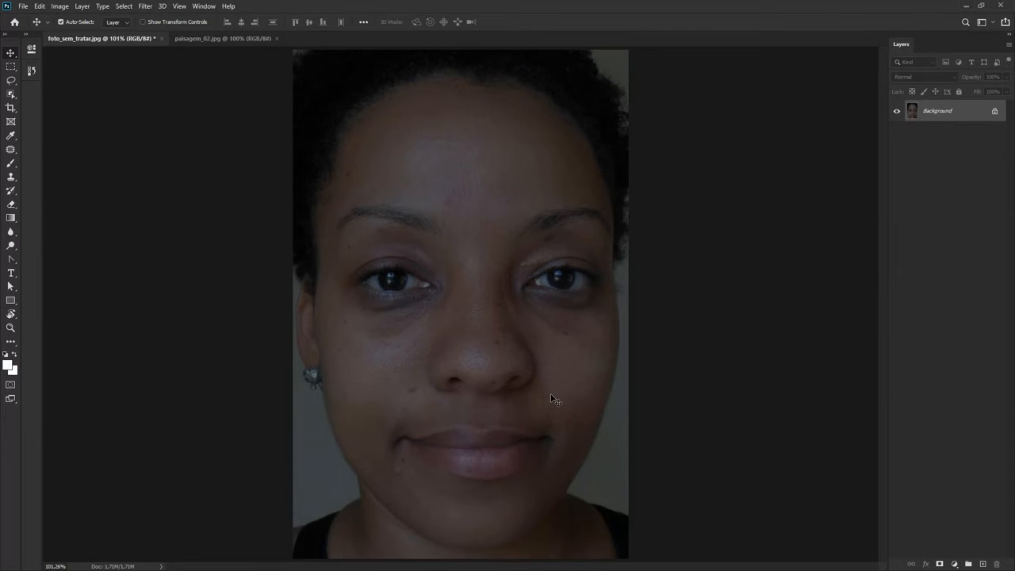
Step: Open the Curves adjustment for the portrait and shift its dialog away from the centre of the face
click(59, 8)
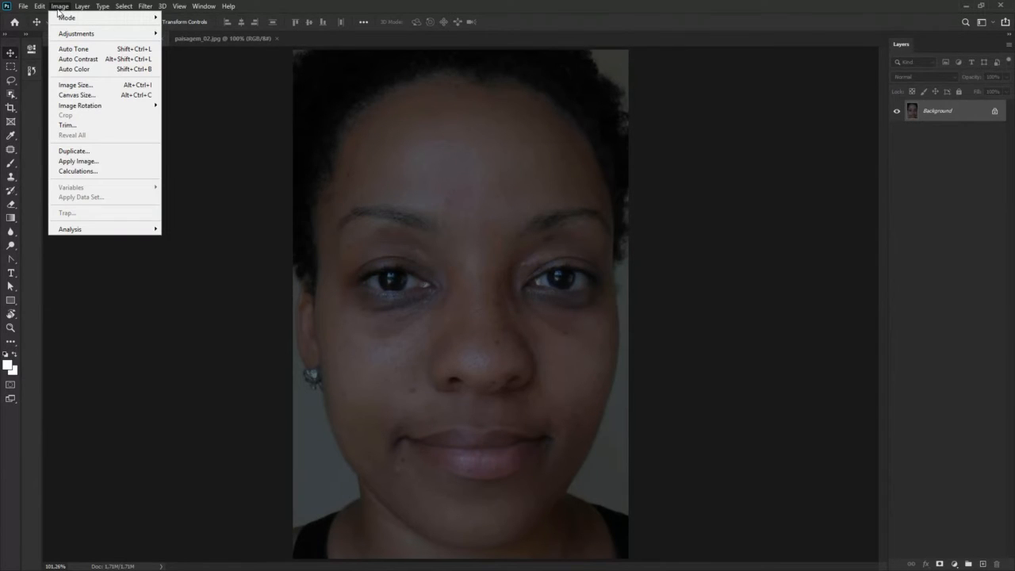
mouse_move(127, 34)
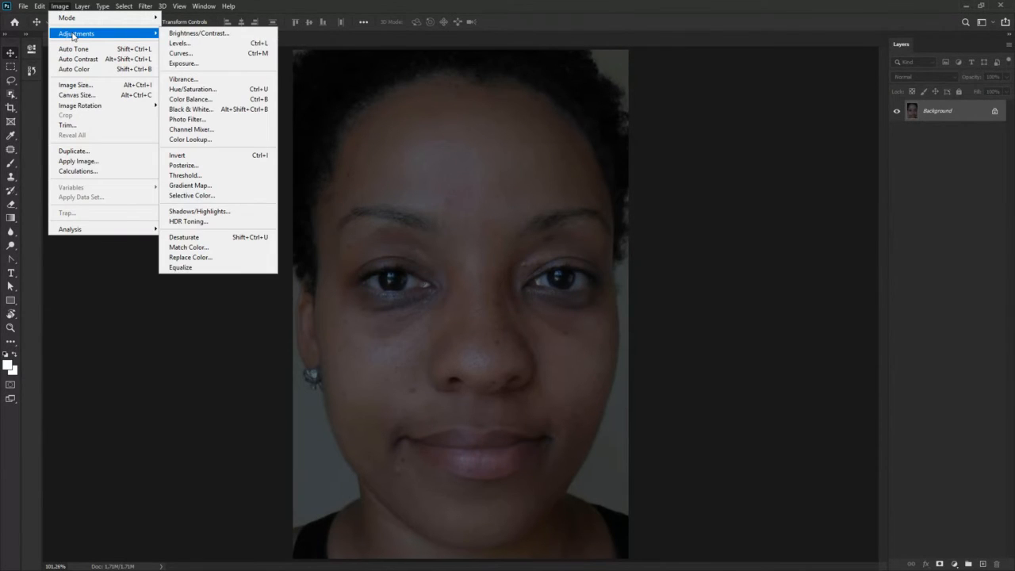
click(212, 56)
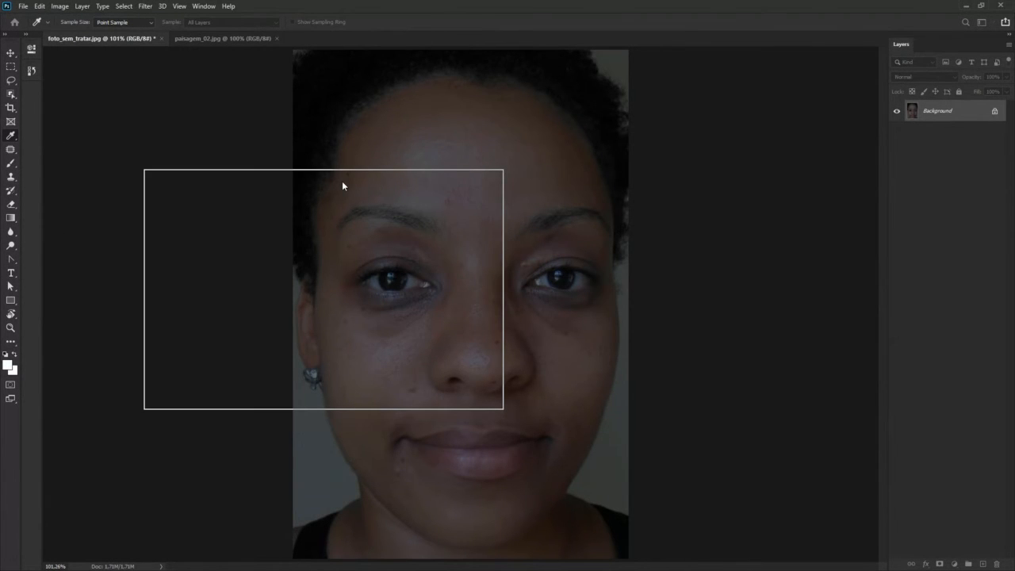
drag(301, 173, 268, 175)
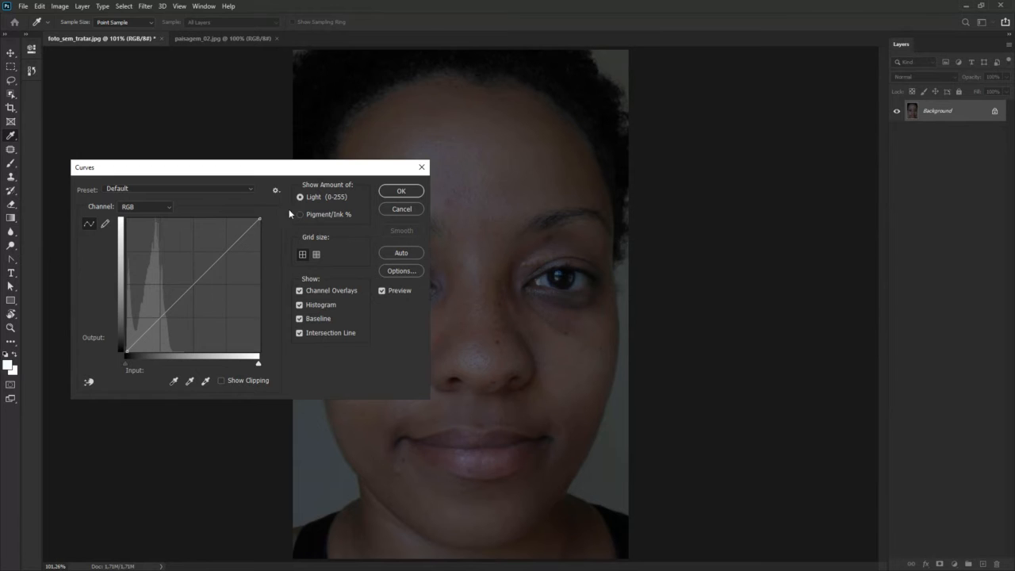
Step: Look through the available Curves presets, keeping Default selected
click(250, 188)
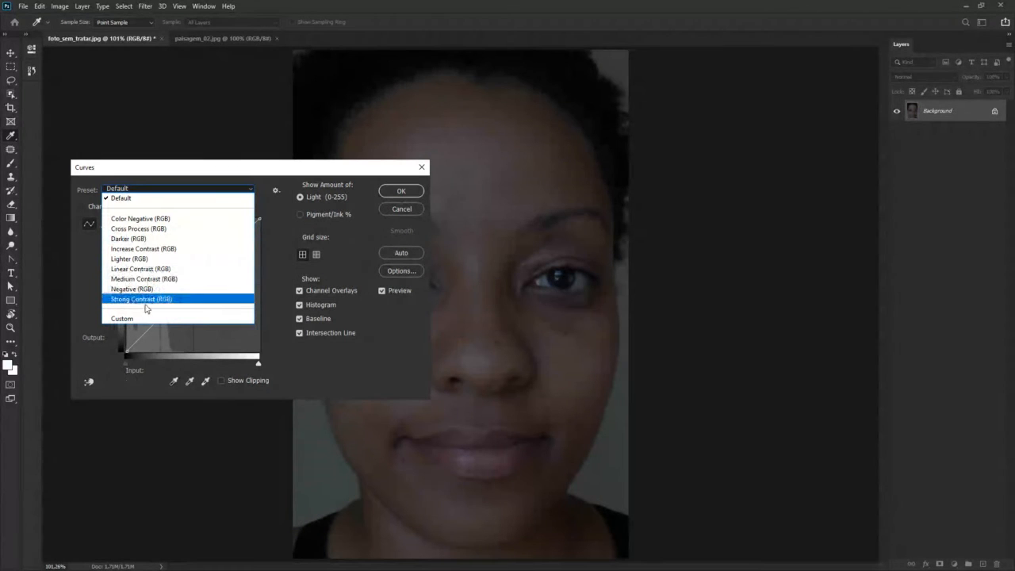
click(165, 170)
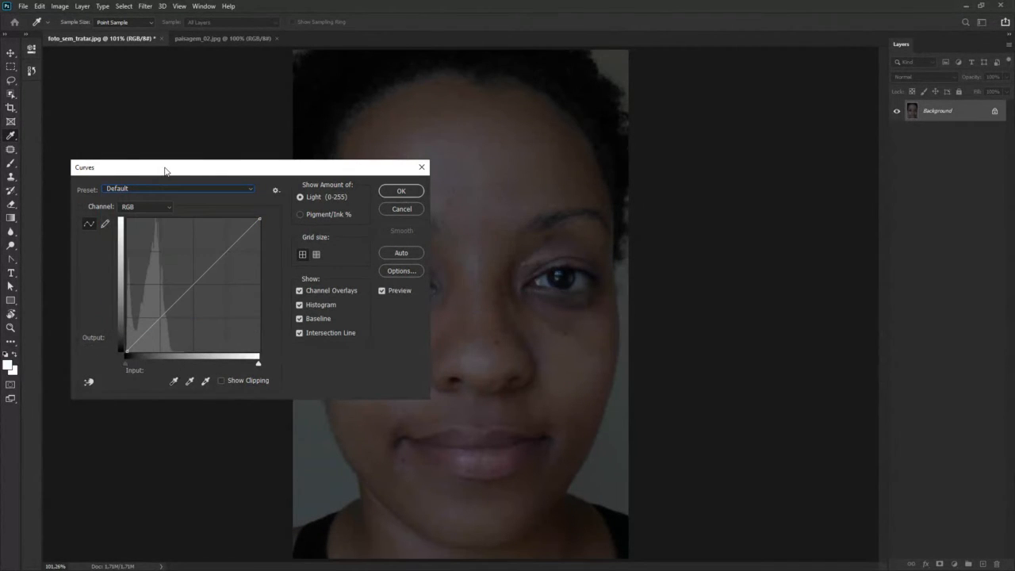
click(251, 192)
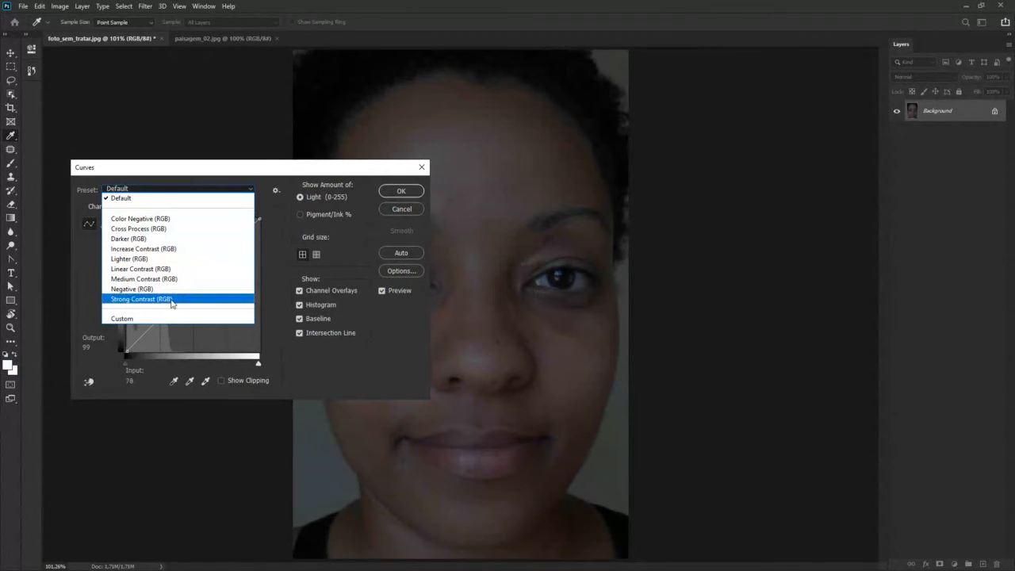
click(187, 172)
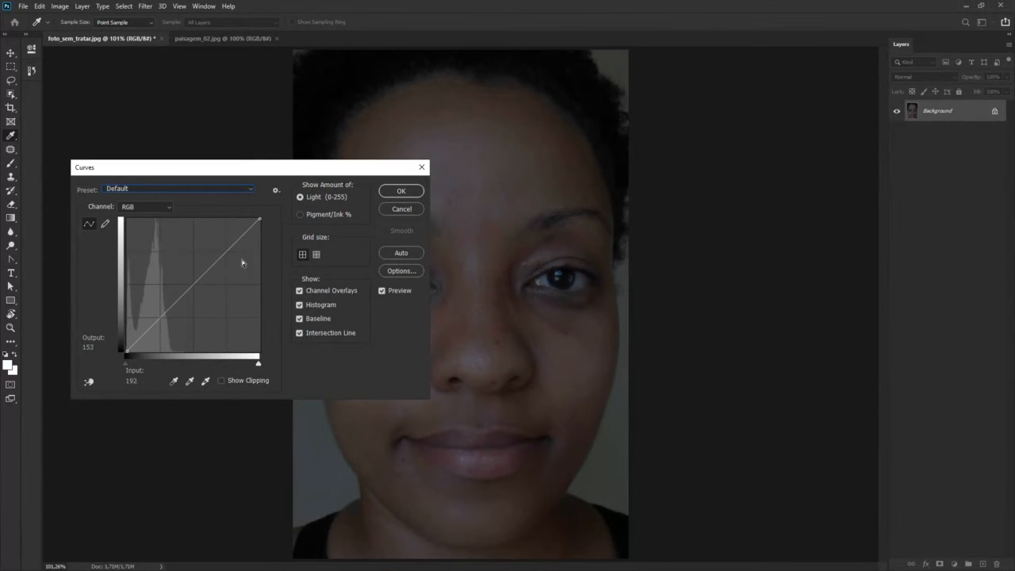
Step: Try raising the RGB curve's black point to output 105, return it to 0, and restore the white point to 255
drag(308, 178, 293, 171)
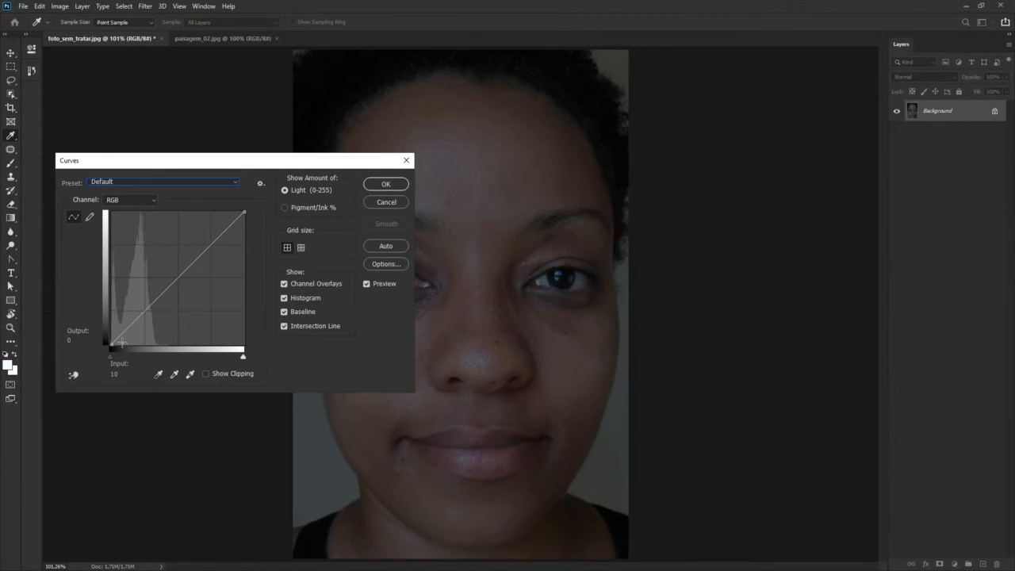
drag(110, 346, 94, 290)
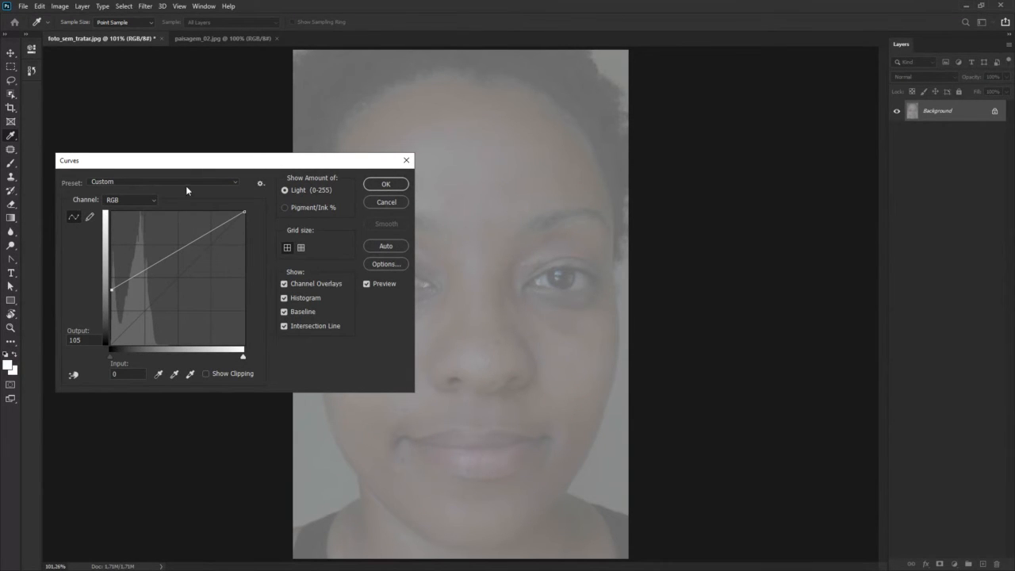
drag(111, 289, 111, 346)
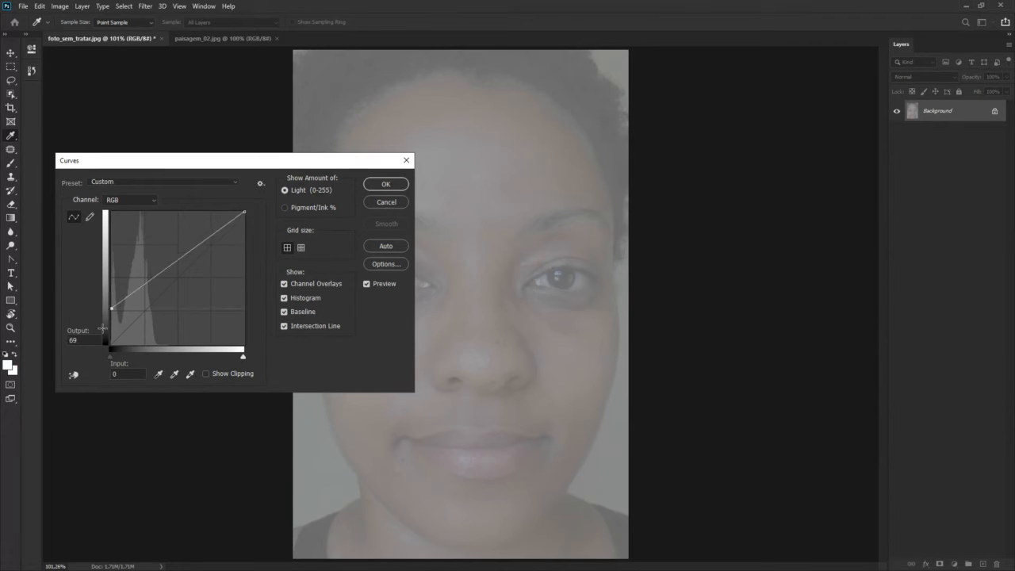
mouse_move(245, 210)
mouse_down()
mouse_move(252, 266)
mouse_move(243, 209)
mouse_up()
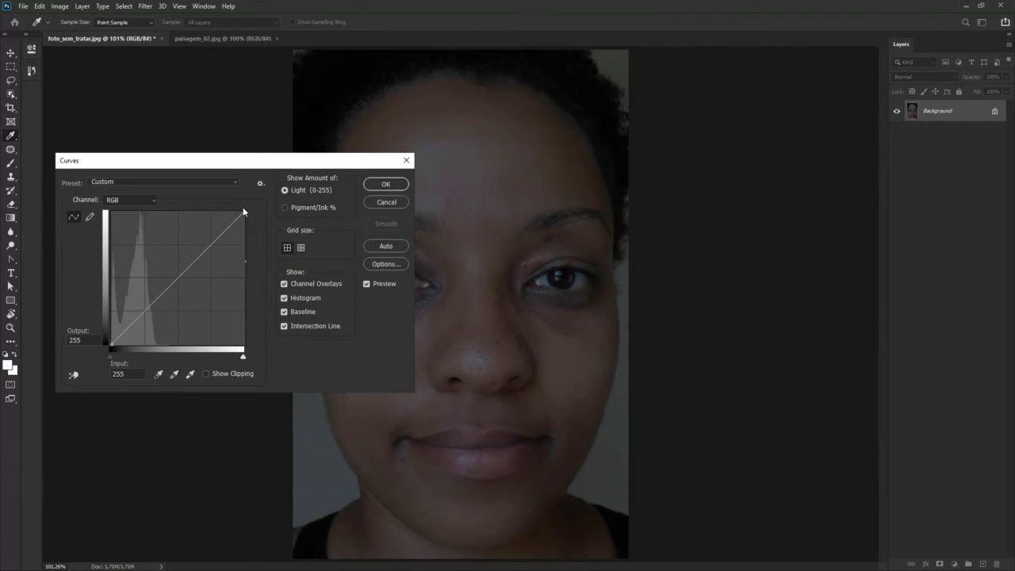
Step: Try the RGB curve's white point at input 110, output 219, and return it to input 255, output 255
drag(264, 166, 252, 69)
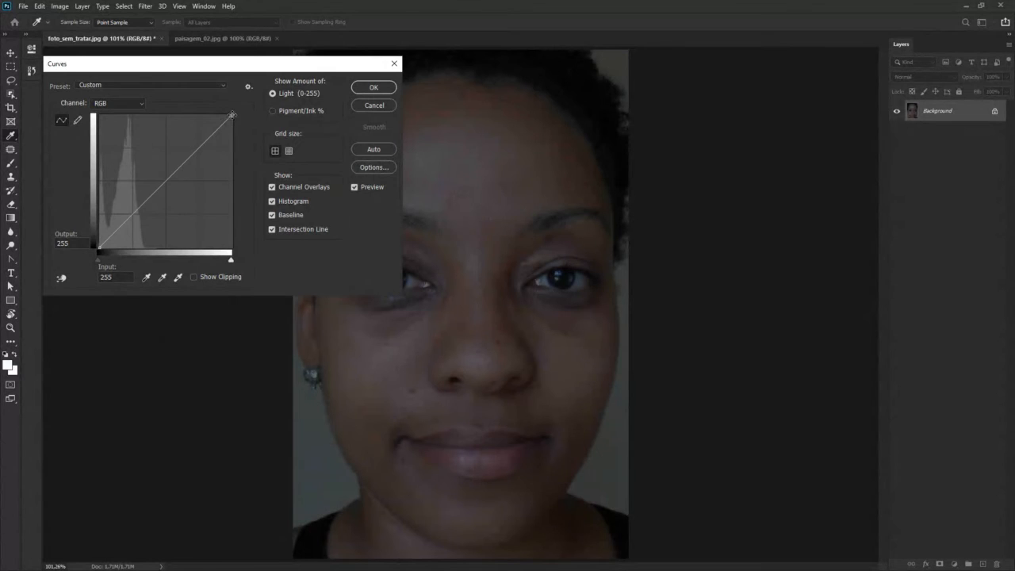
drag(232, 114, 156, 132)
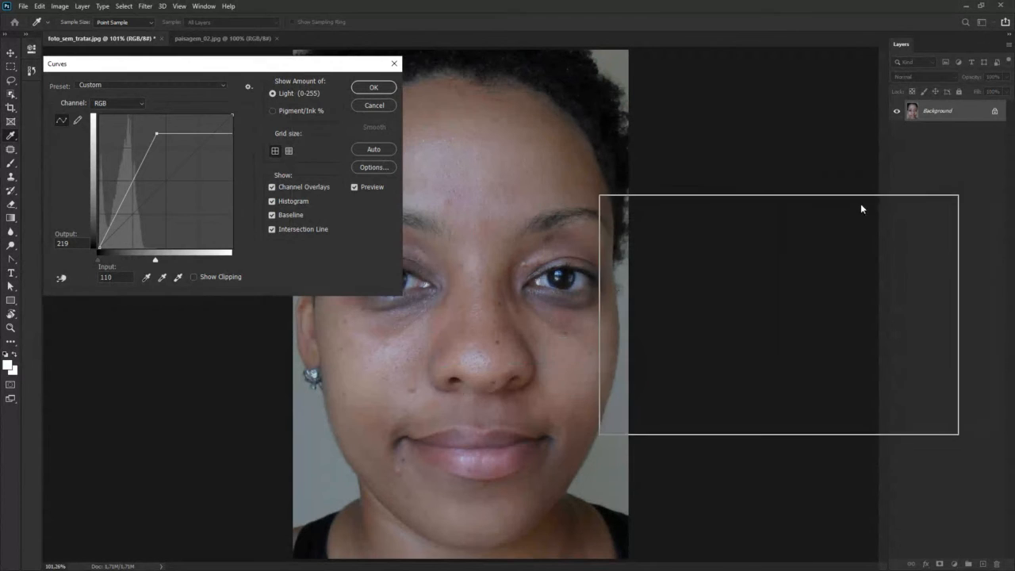
drag(860, 208, 695, 201)
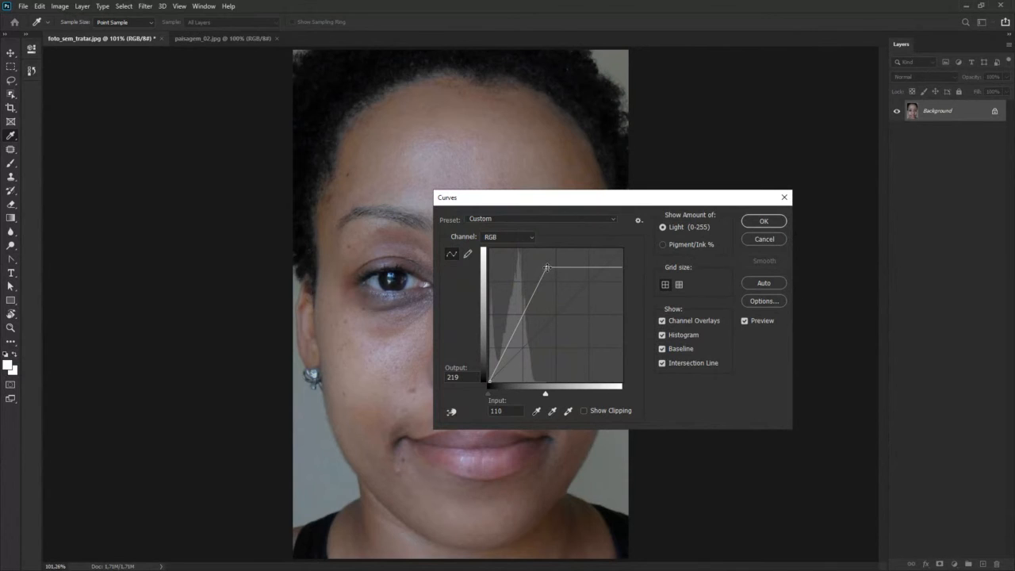
drag(546, 267, 676, 174)
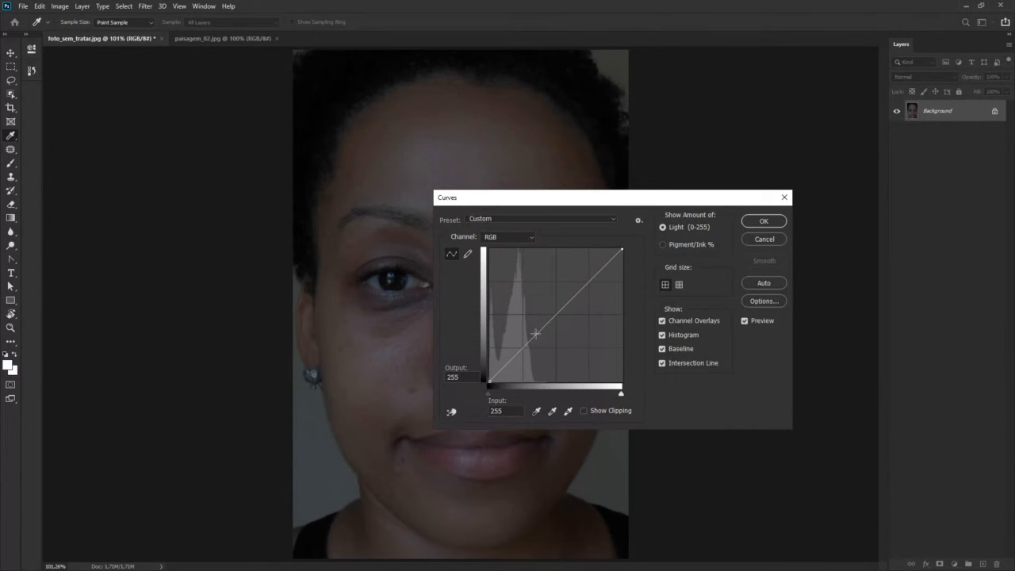
Step: Add a midtone point to the RGB curve at input 110, output 162, and move the dialog clear of the face
click(570, 301)
drag(569, 302, 546, 297)
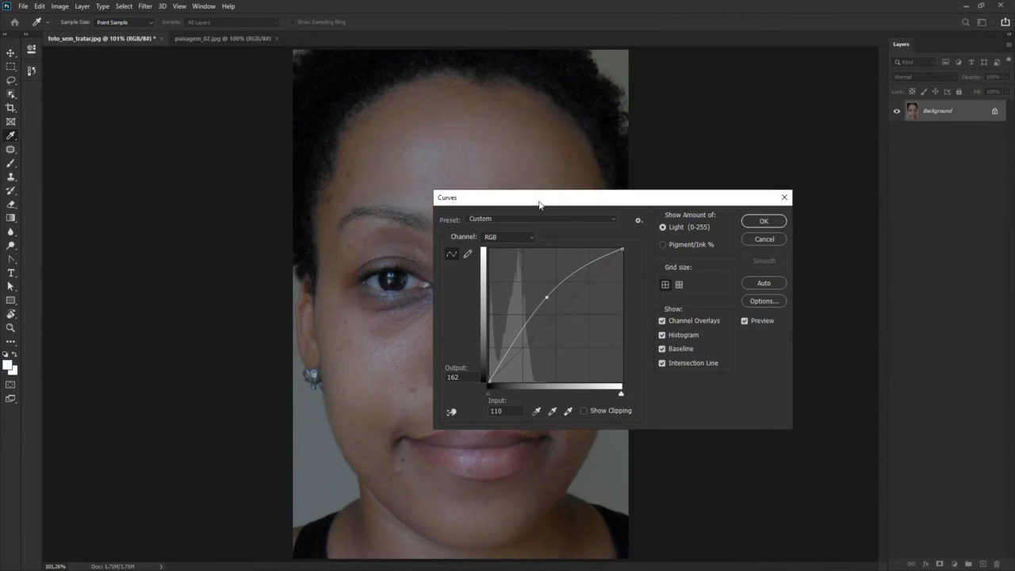
drag(539, 204, 619, 205)
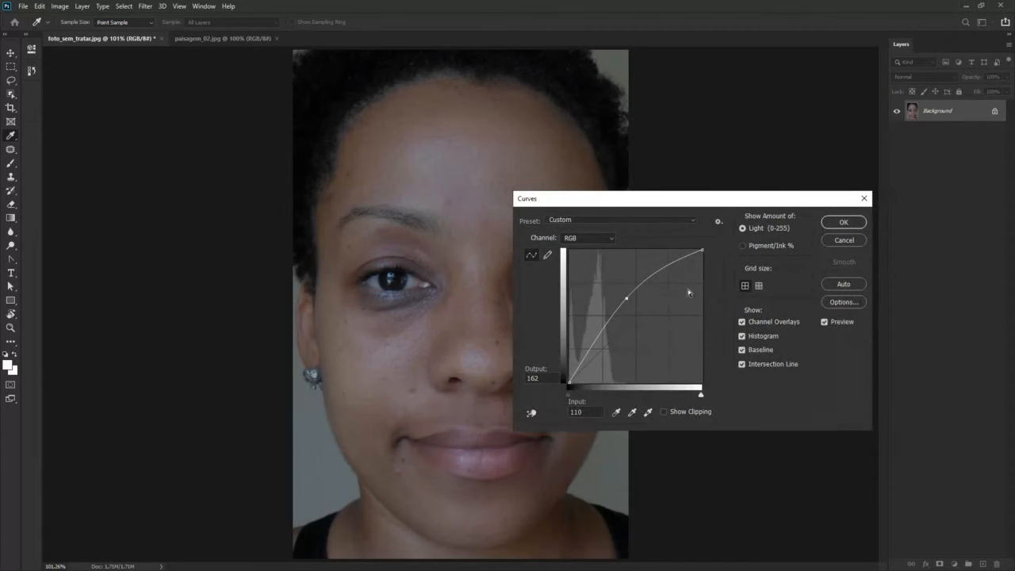
drag(703, 199, 763, 202)
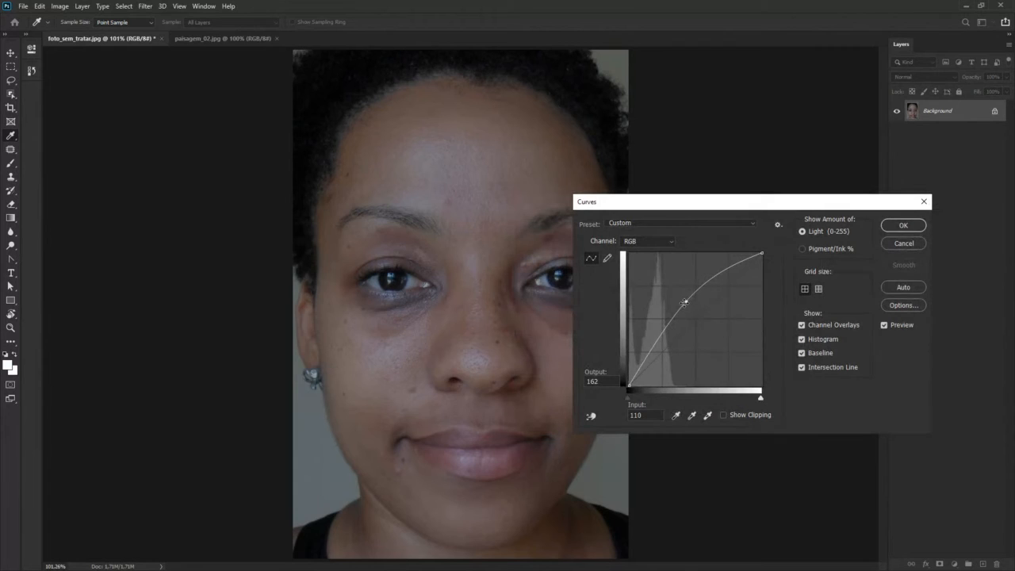
Step: Refine the RGB curve's midtone point to input 94, output 165
drag(684, 301, 684, 298)
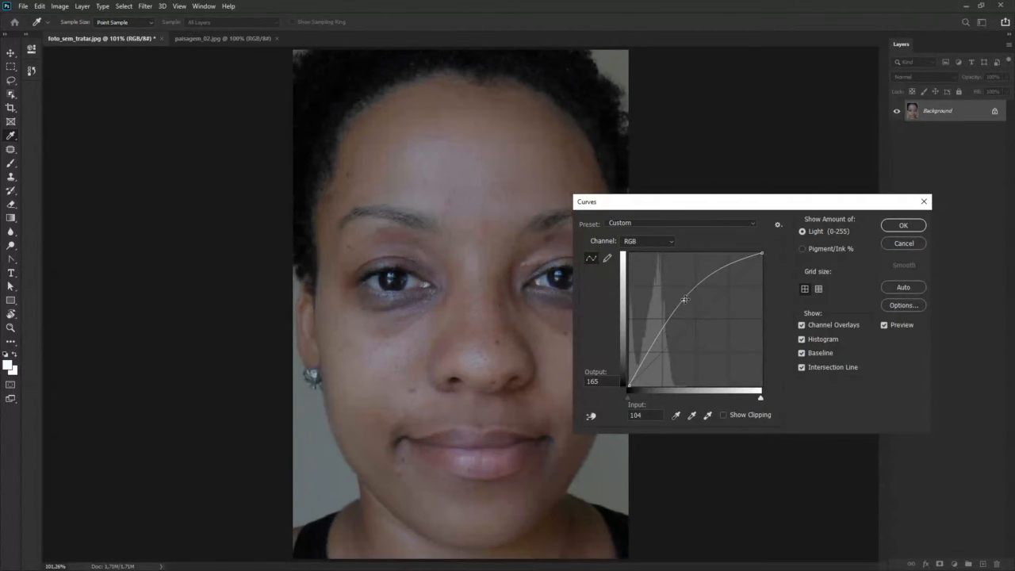
mouse_move(684, 299)
mouse_down()
mouse_move(678, 286)
mouse_move(676, 297)
mouse_up()
drag(703, 206, 712, 203)
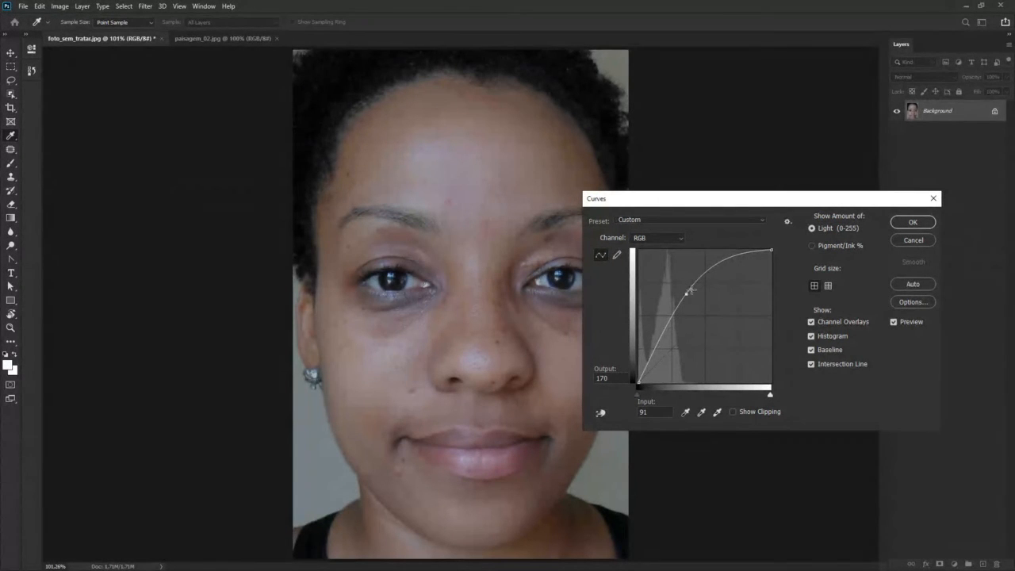
mouse_move(688, 294)
mouse_down()
mouse_move(698, 298)
mouse_move(680, 326)
mouse_move(673, 321)
mouse_move(723, 291)
mouse_move(718, 308)
mouse_move(676, 321)
mouse_move(684, 327)
mouse_move(675, 320)
mouse_move(696, 295)
mouse_move(707, 300)
mouse_move(687, 296)
mouse_up()
Step: Add a lower RGB curve point at input 69, output 116, and move the upper point to input 120, output 185
click(677, 325)
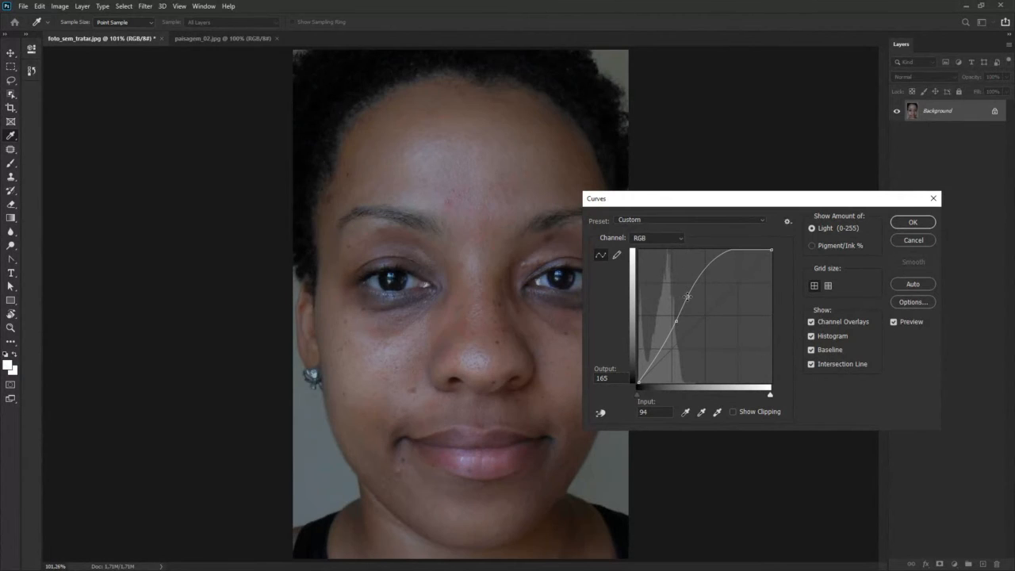
drag(681, 204, 712, 204)
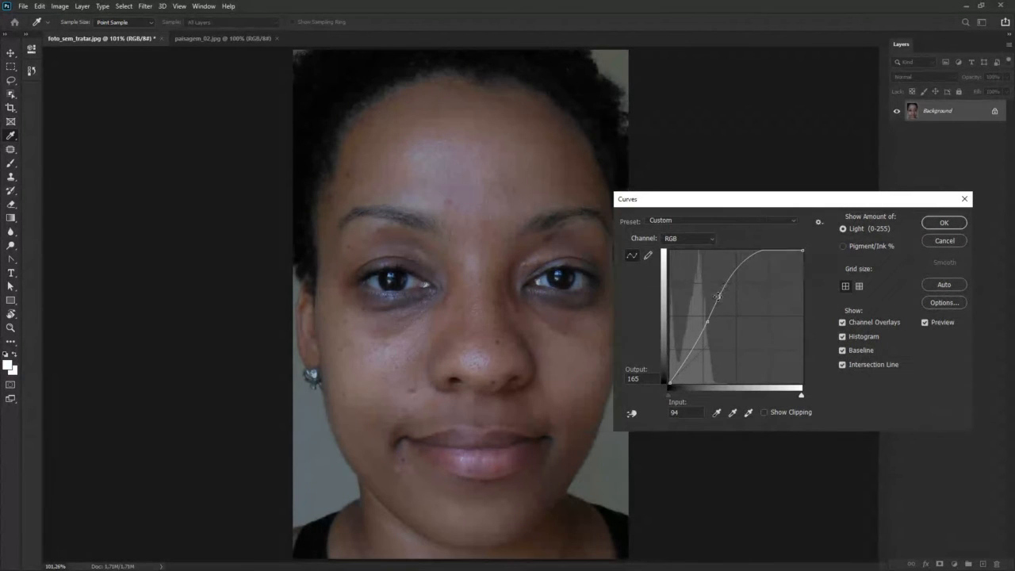
mouse_move(718, 296)
mouse_down()
mouse_move(728, 295)
mouse_move(704, 322)
mouse_move(720, 284)
mouse_move(743, 311)
mouse_move(740, 295)
mouse_move(696, 318)
mouse_move(740, 292)
mouse_move(732, 285)
mouse_up()
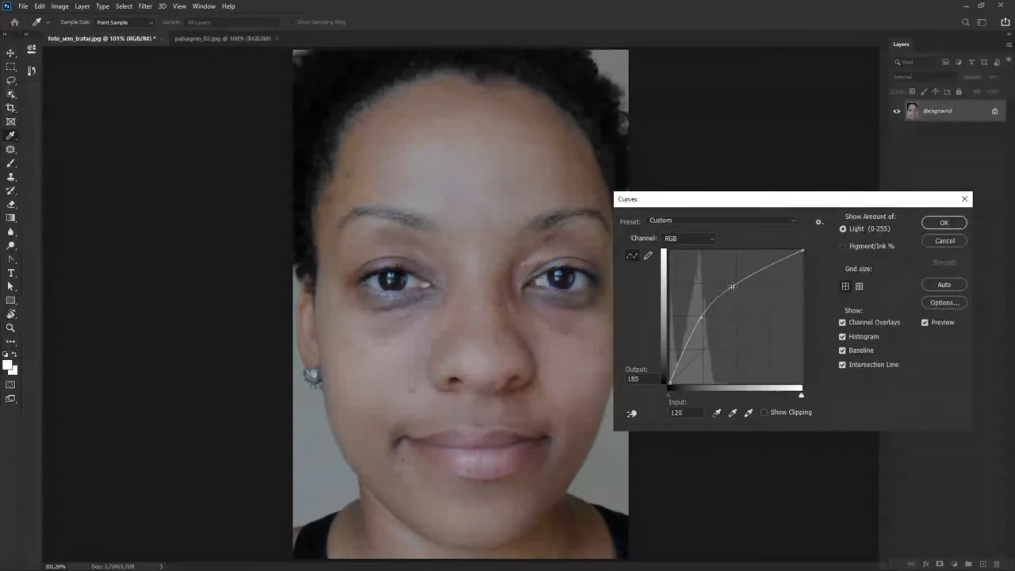
drag(701, 317, 706, 321)
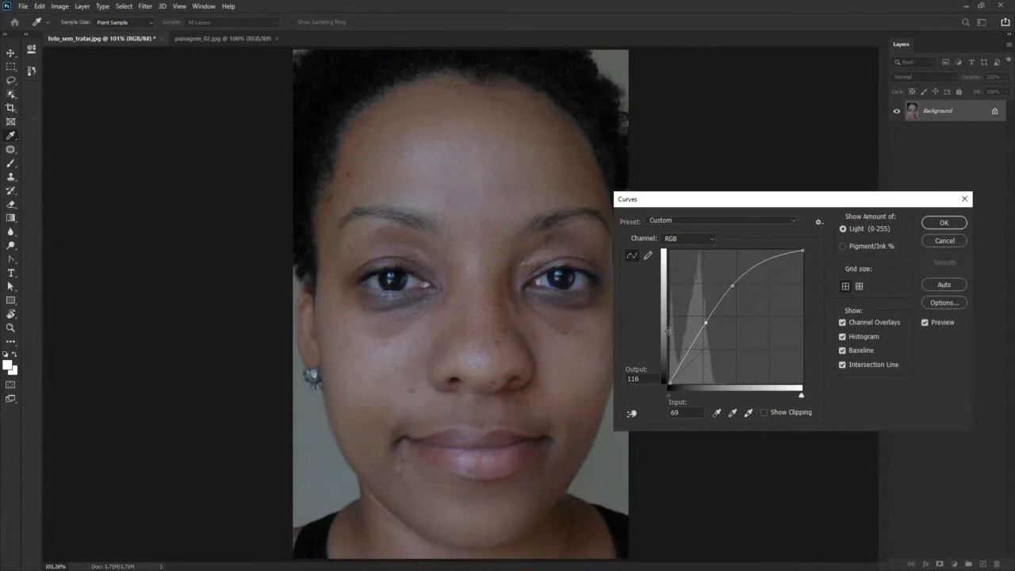
Step: Experiment with the Red channel's white point and settle it at input 199, output 229
click(713, 240)
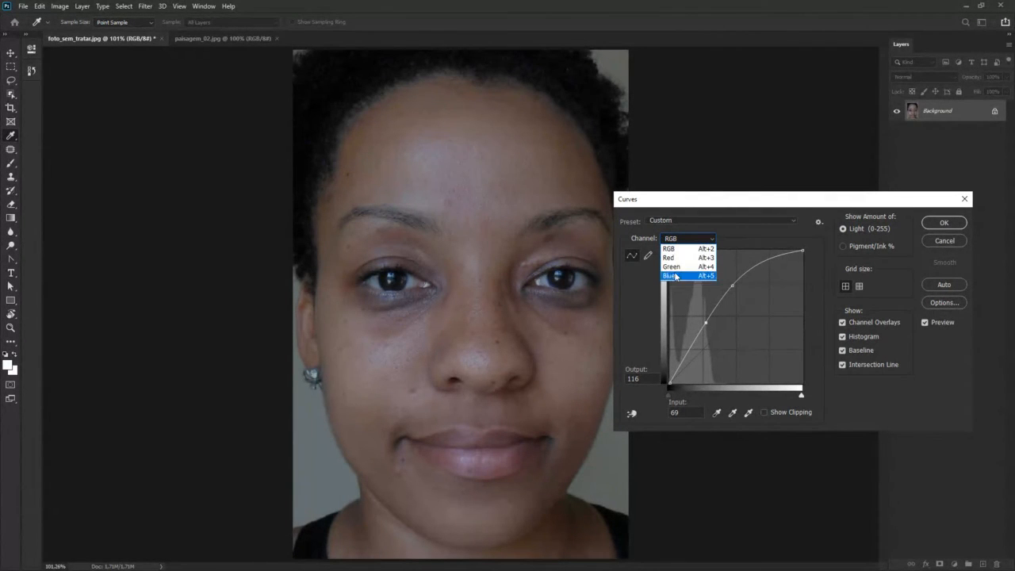
click(680, 258)
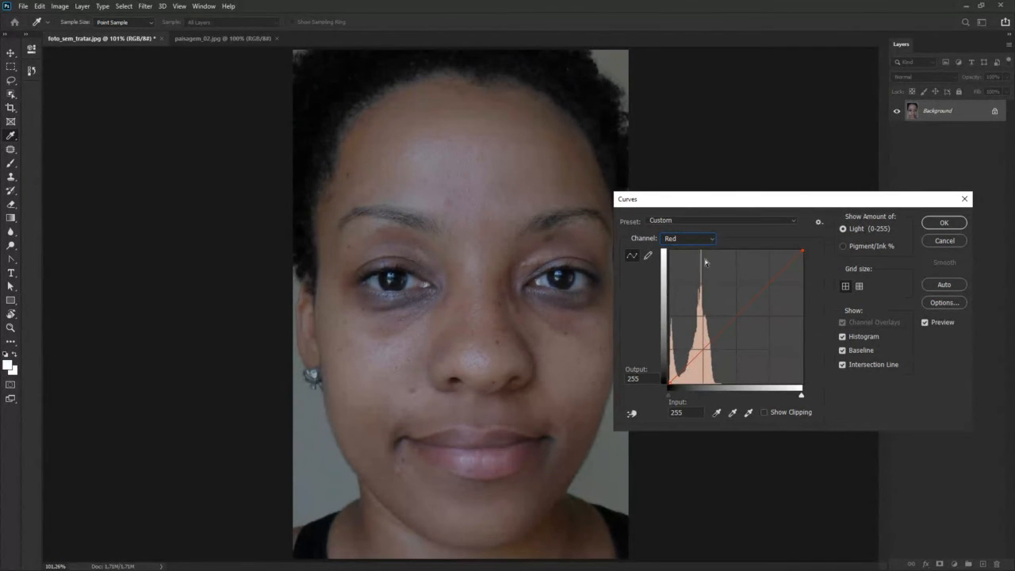
drag(803, 250, 769, 263)
drag(773, 264, 796, 294)
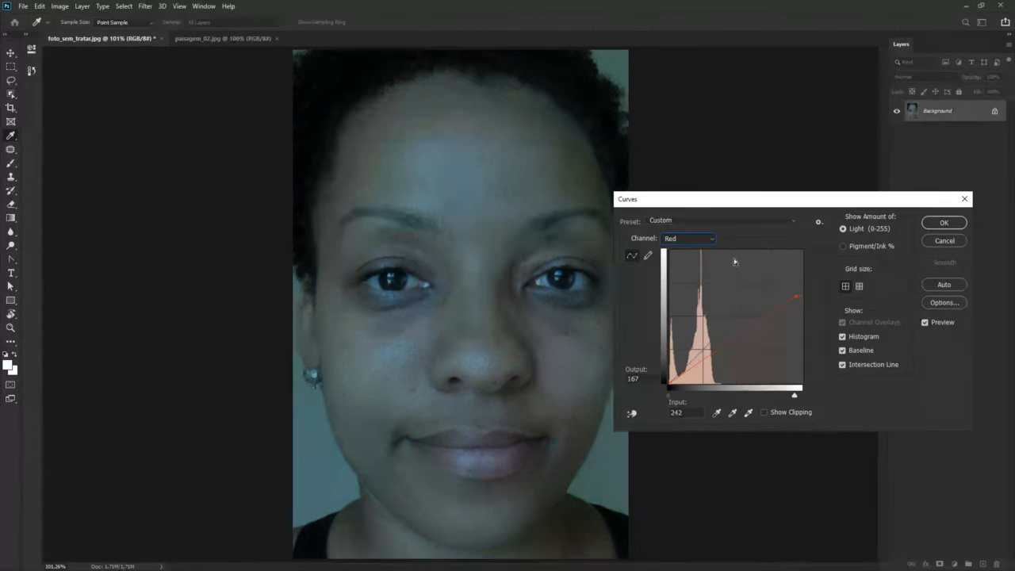
drag(795, 297, 796, 306)
drag(796, 306, 773, 264)
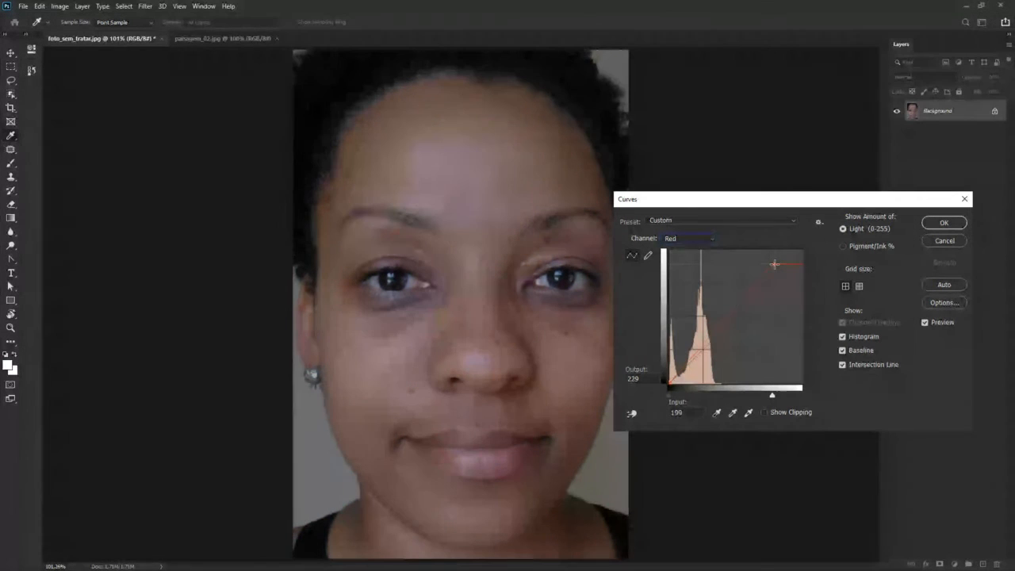
Step: Test lowering the Green channel's white point to output 138 and settle it at input 186, output 220
click(704, 238)
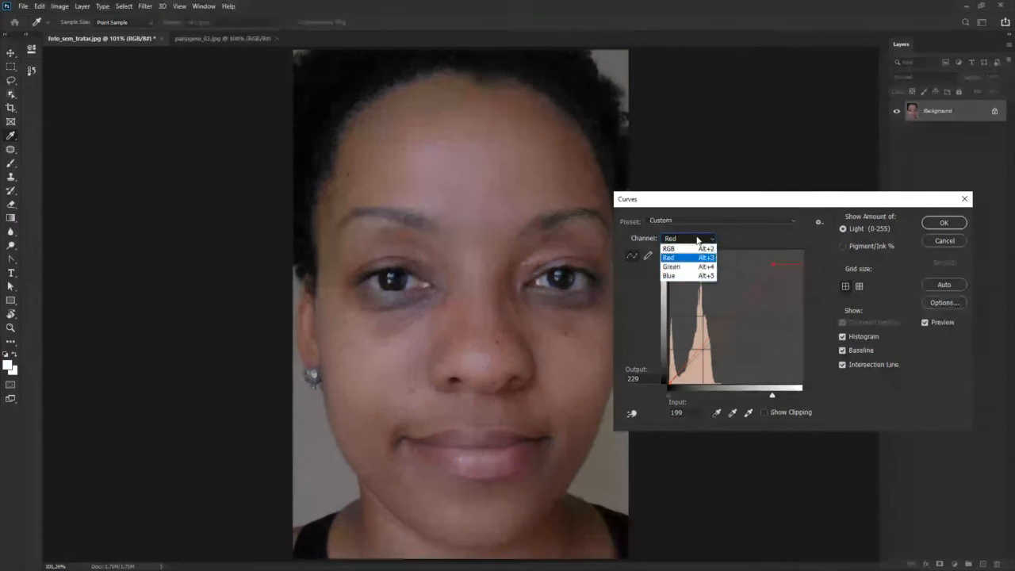
click(683, 268)
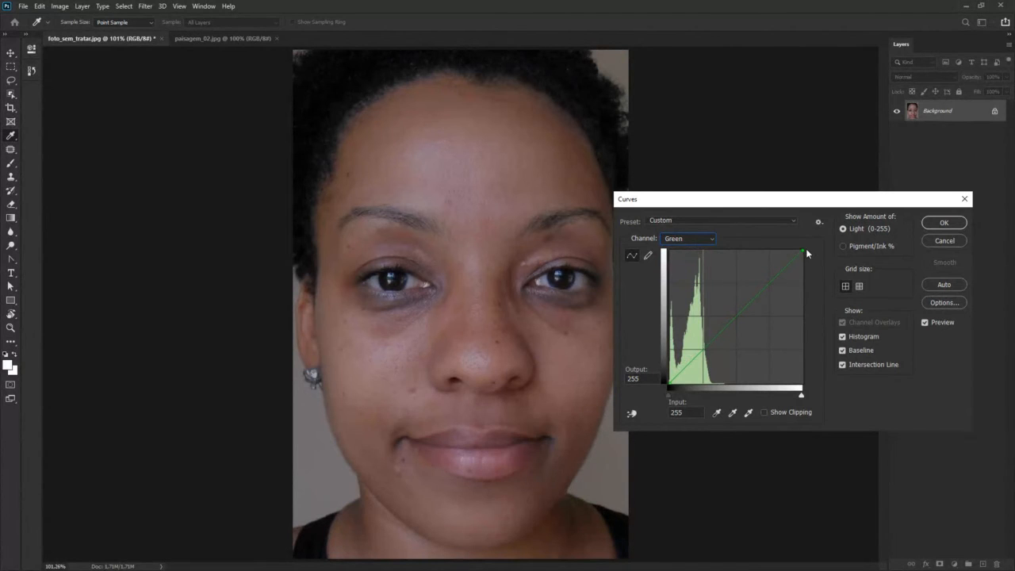
drag(802, 250, 802, 312)
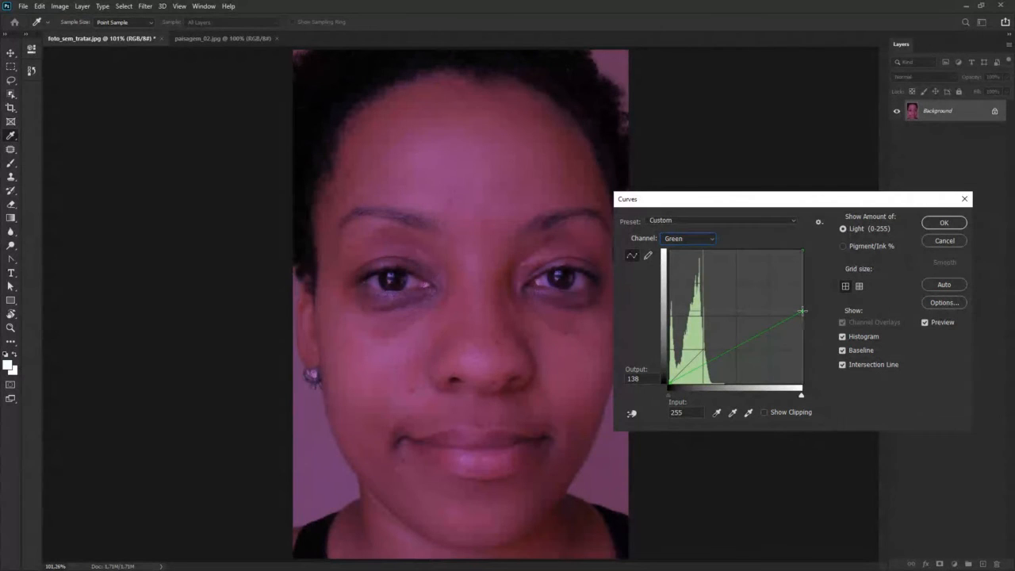
drag(803, 312, 766, 268)
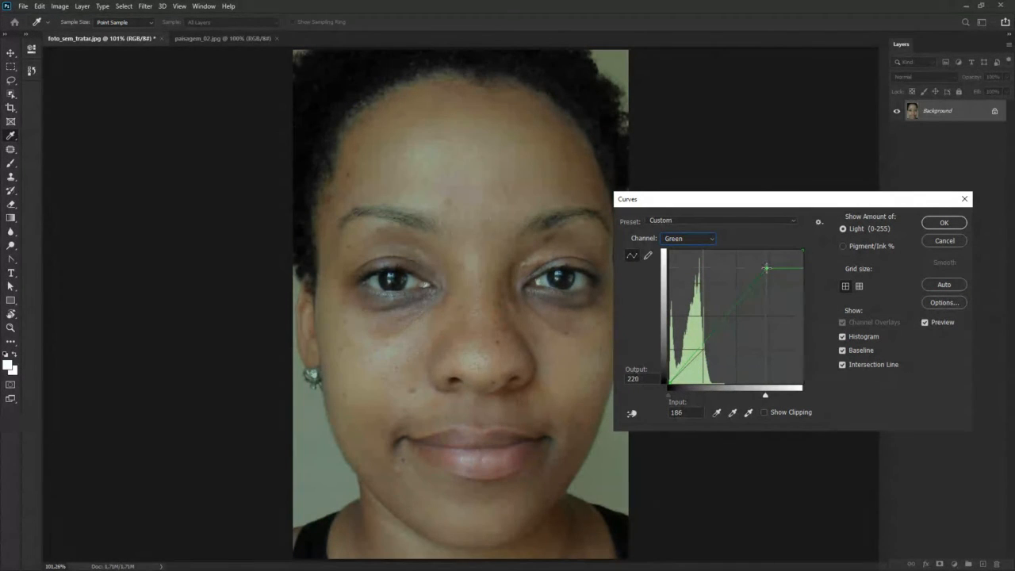
Step: Set the Blue channel's white point to input 193, output 255
click(688, 239)
click(683, 278)
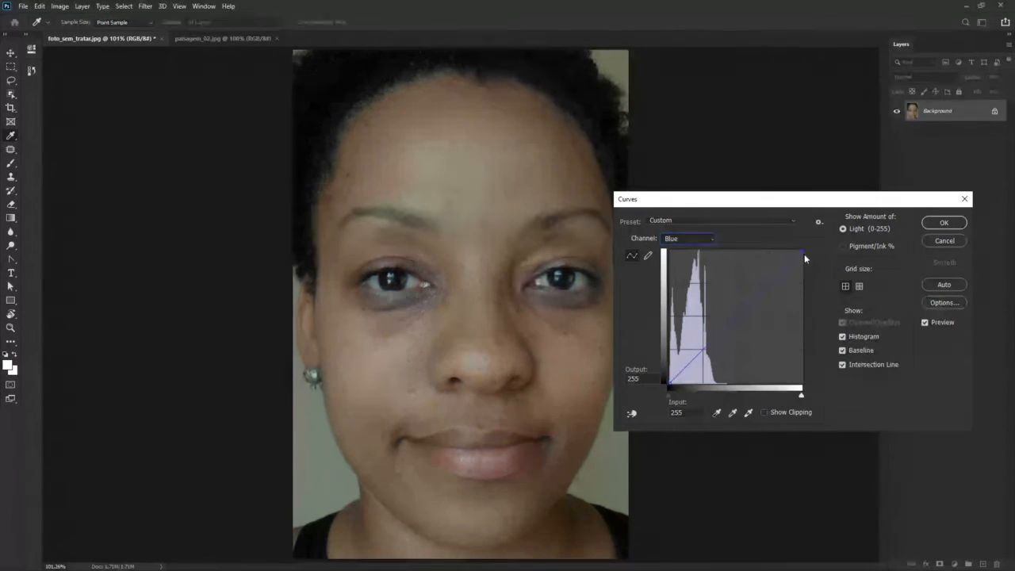
drag(803, 251, 771, 251)
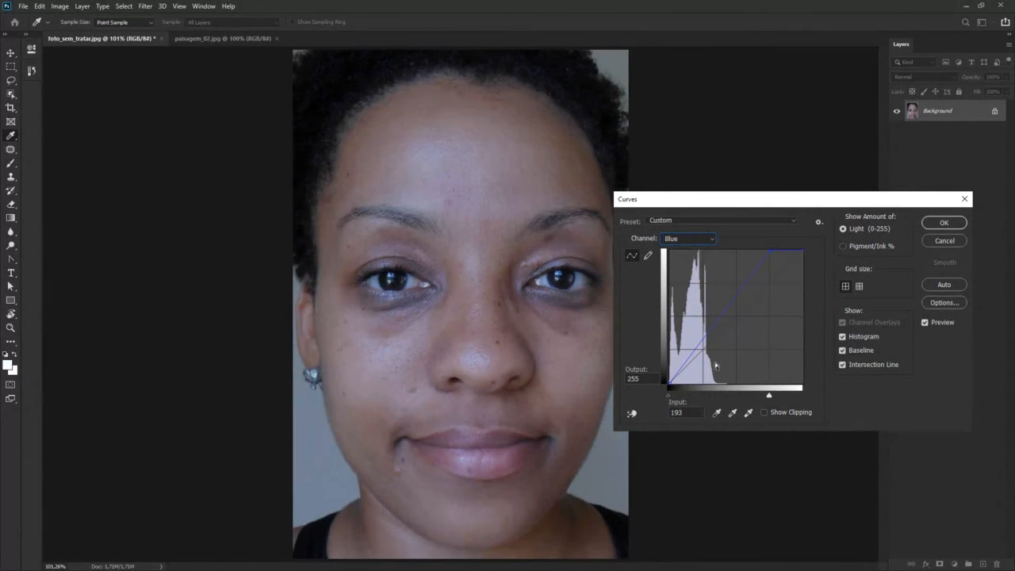
Step: Return to the composite RGB curve and discard the Curves adjustment on the portrait
click(688, 238)
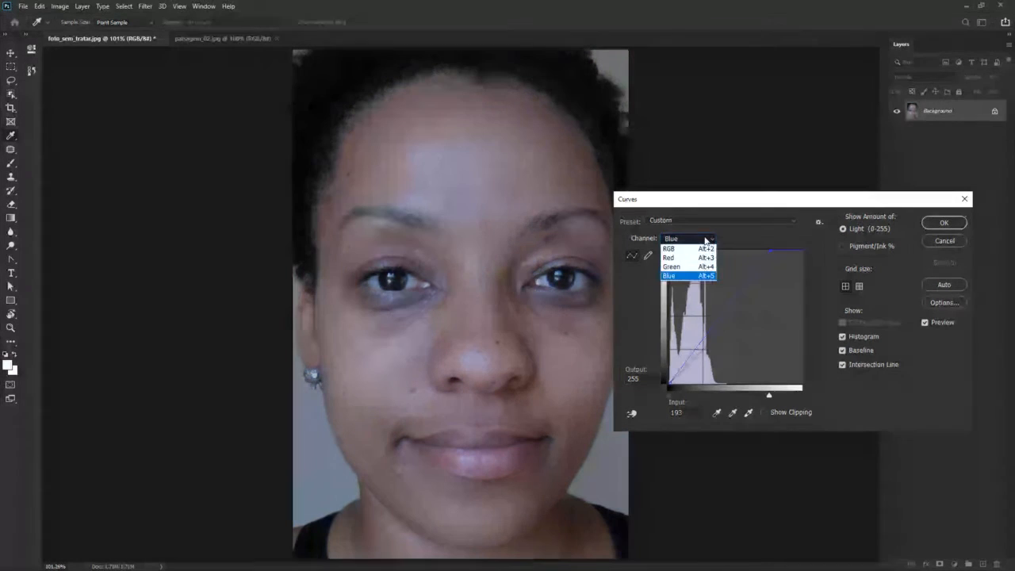
click(674, 249)
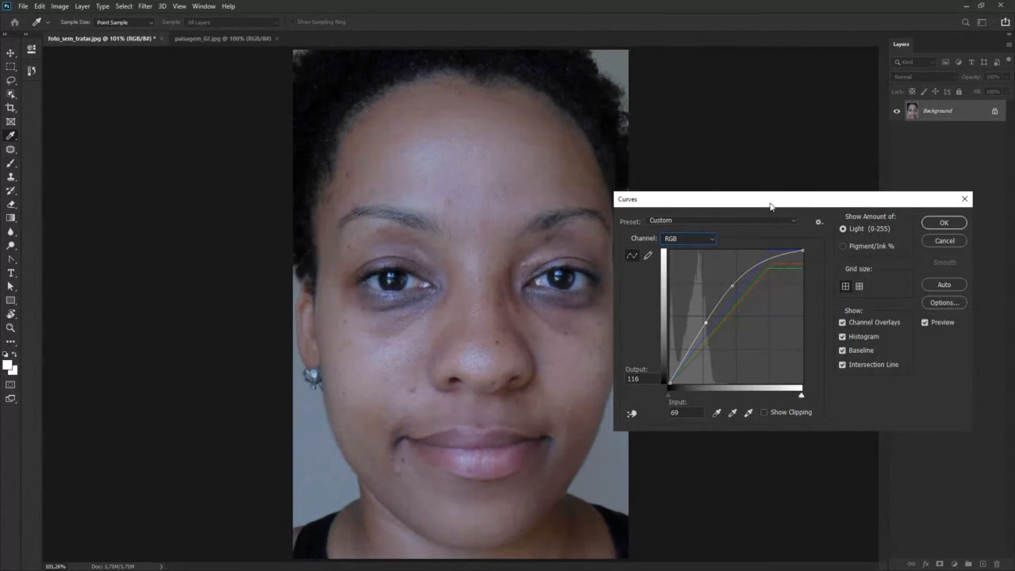
drag(770, 202, 687, 211)
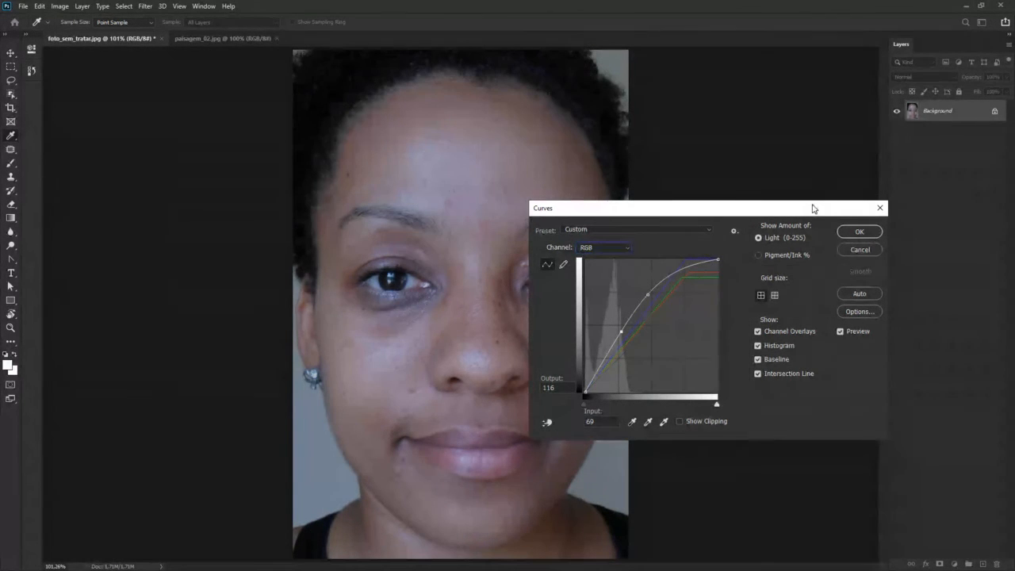
drag(810, 208, 815, 210)
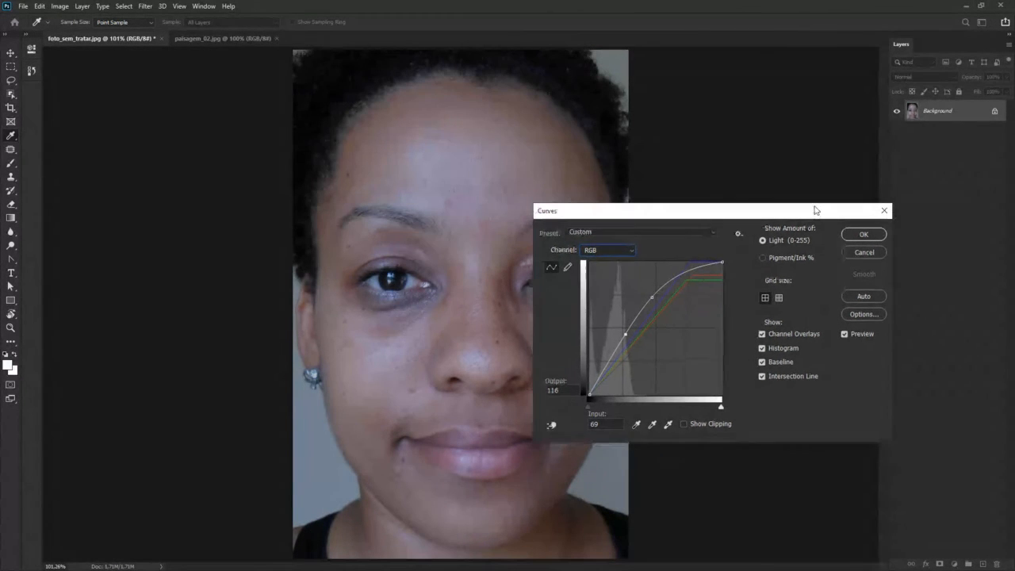
click(868, 253)
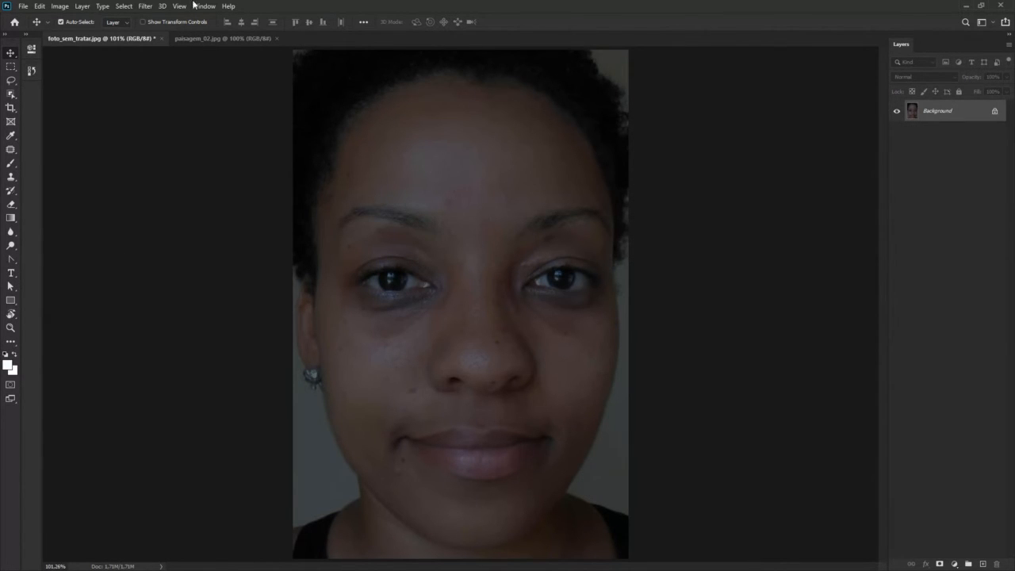
Step: Open the Exposure adjustment on the dark portrait and raise the exposure to +2,77
click(59, 6)
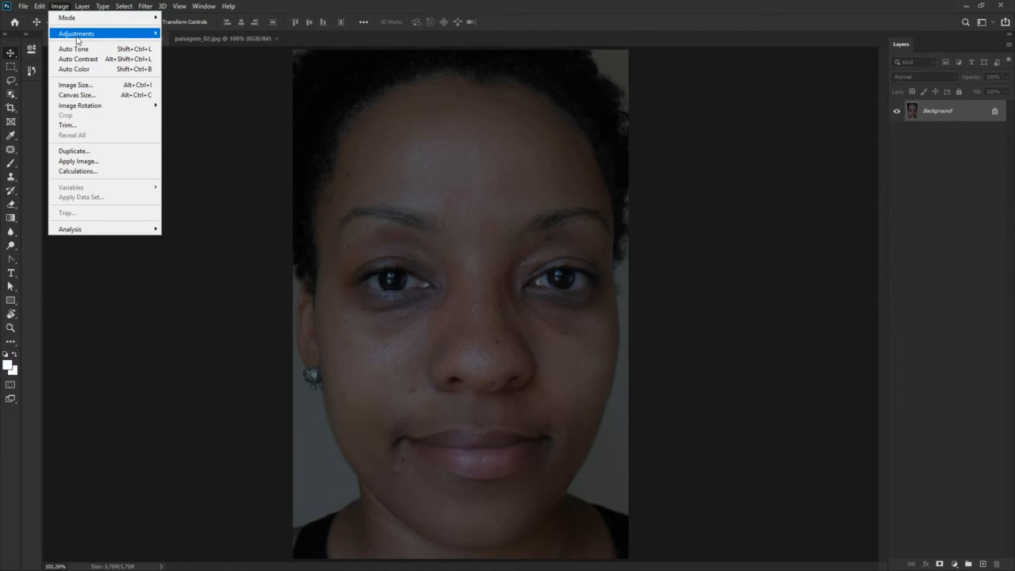
mouse_move(78, 35)
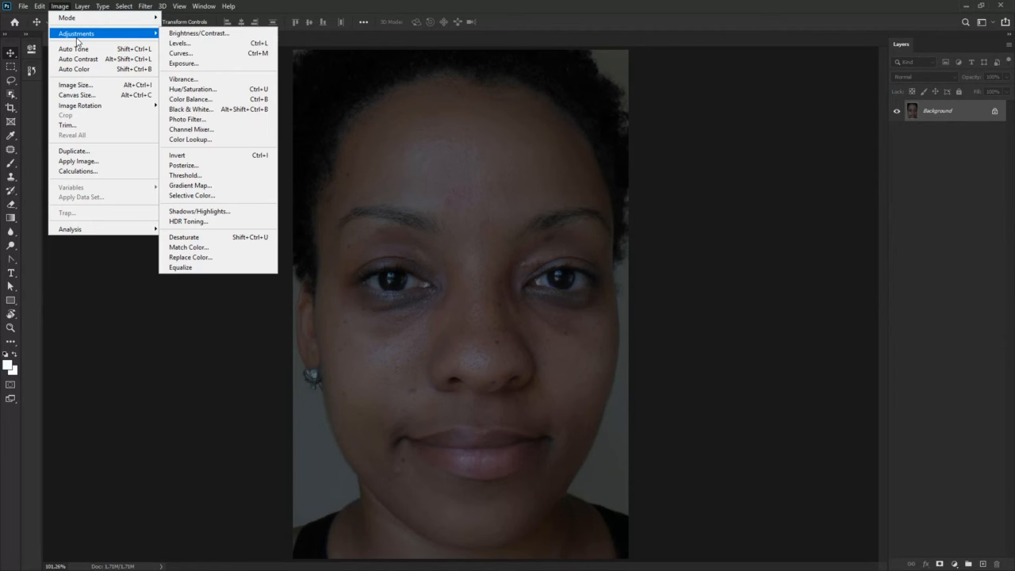
click(197, 64)
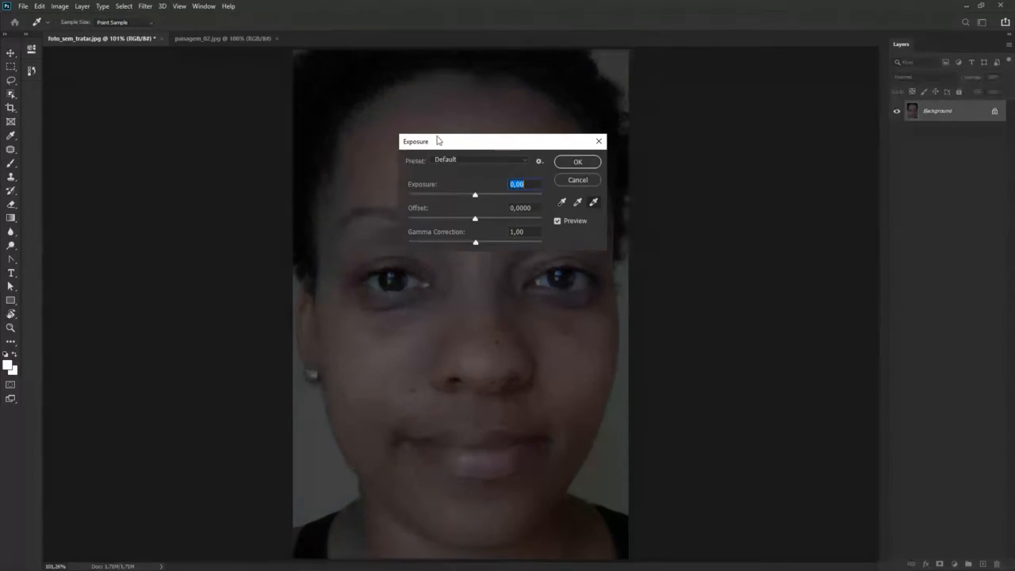
drag(438, 145, 158, 236)
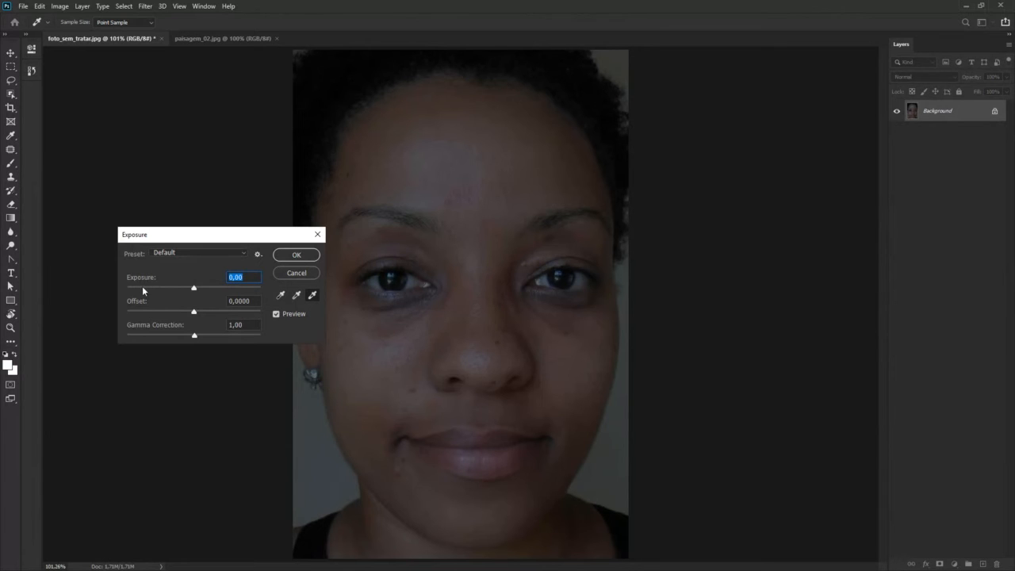
drag(192, 289, 224, 293)
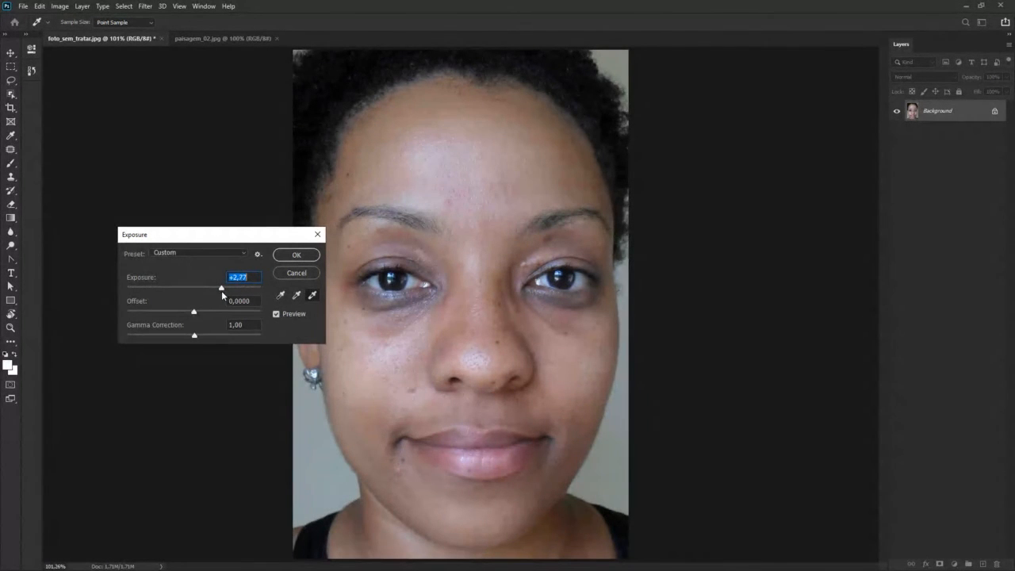
Step: Try the Offset and Gamma Correction values, reset Offset to 0, and cancel the Exposure adjustment
mouse_move(190, 312)
mouse_down()
mouse_move(205, 311)
mouse_move(176, 311)
mouse_move(193, 310)
mouse_up()
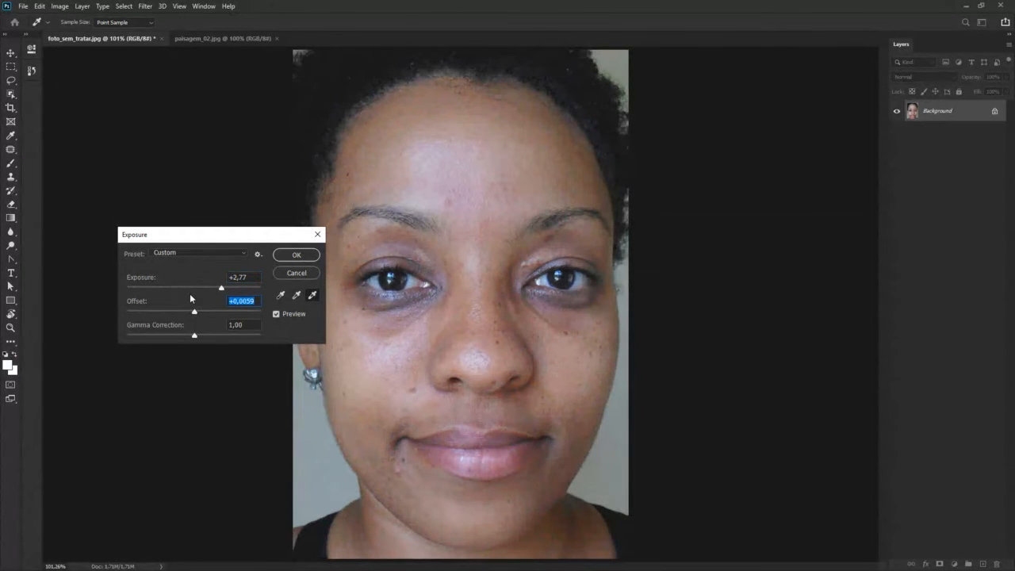
text(0)
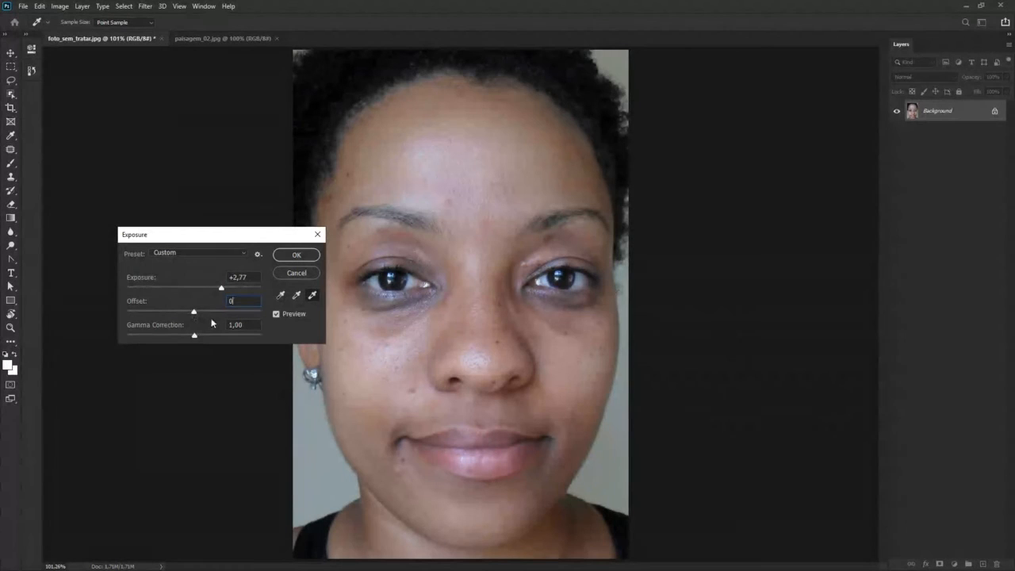
mouse_move(193, 336)
mouse_down()
mouse_move(161, 337)
mouse_move(209, 341)
mouse_move(196, 341)
mouse_up()
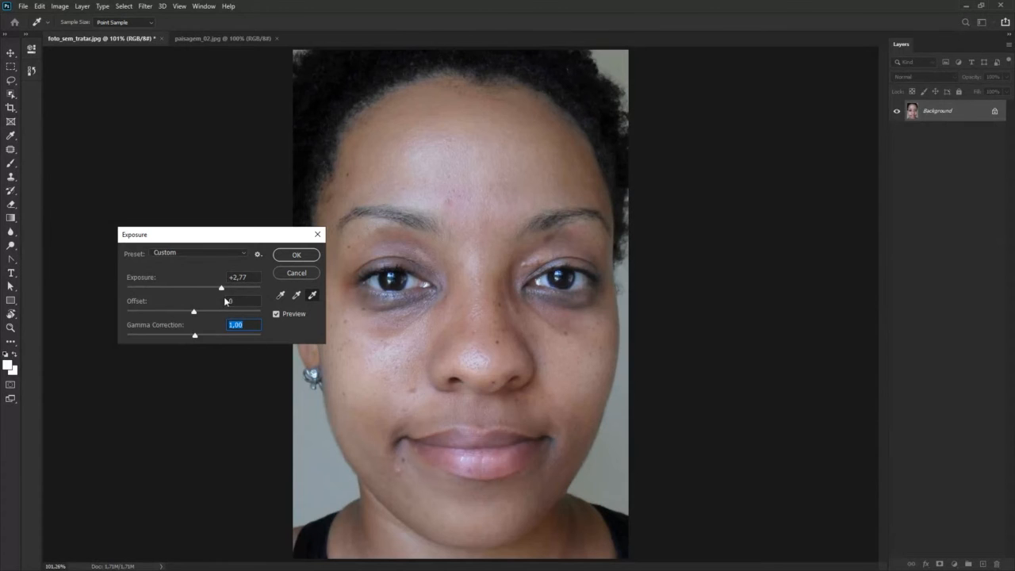
drag(220, 287, 221, 293)
click(295, 272)
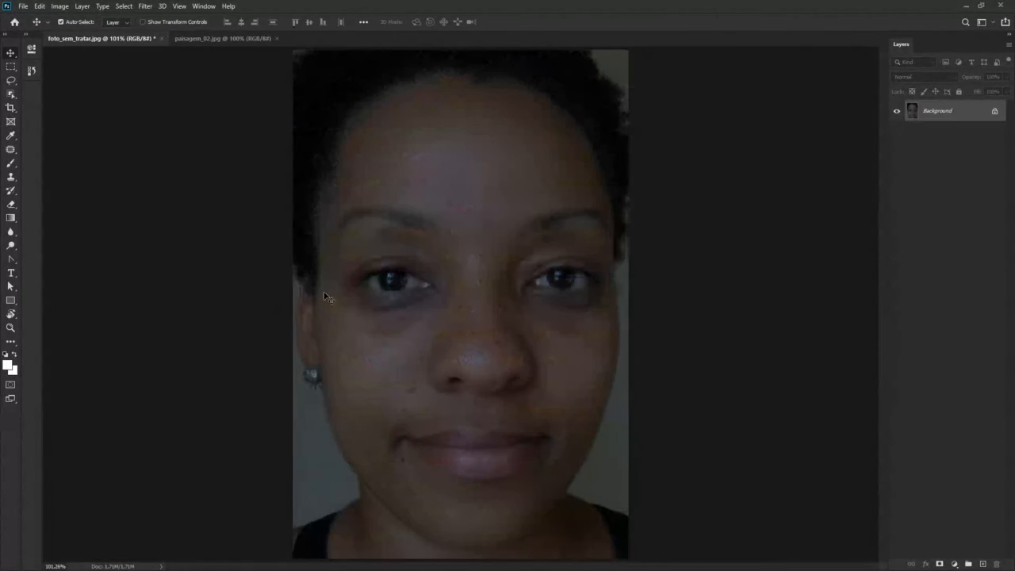
click(60, 6)
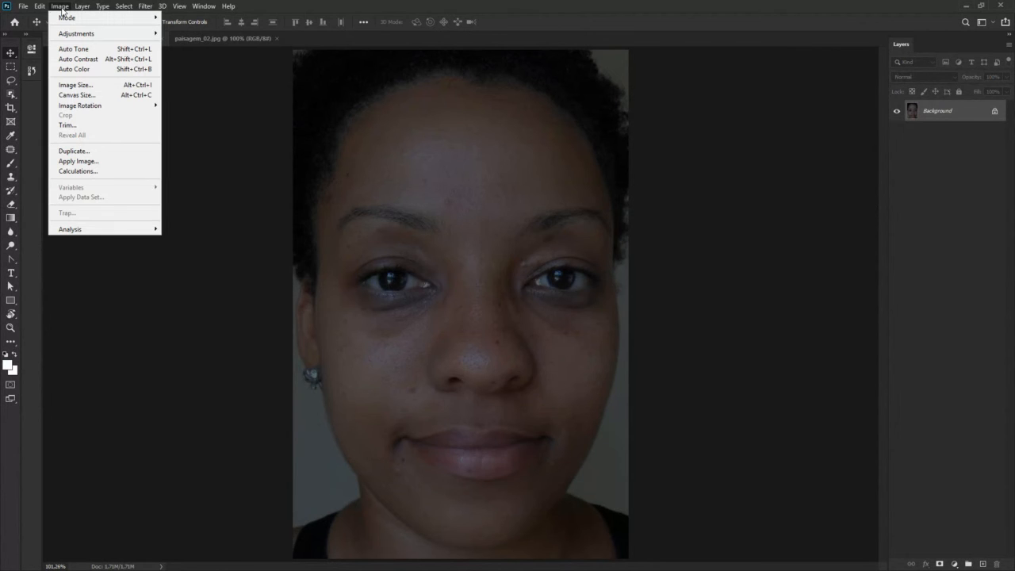
mouse_move(77, 34)
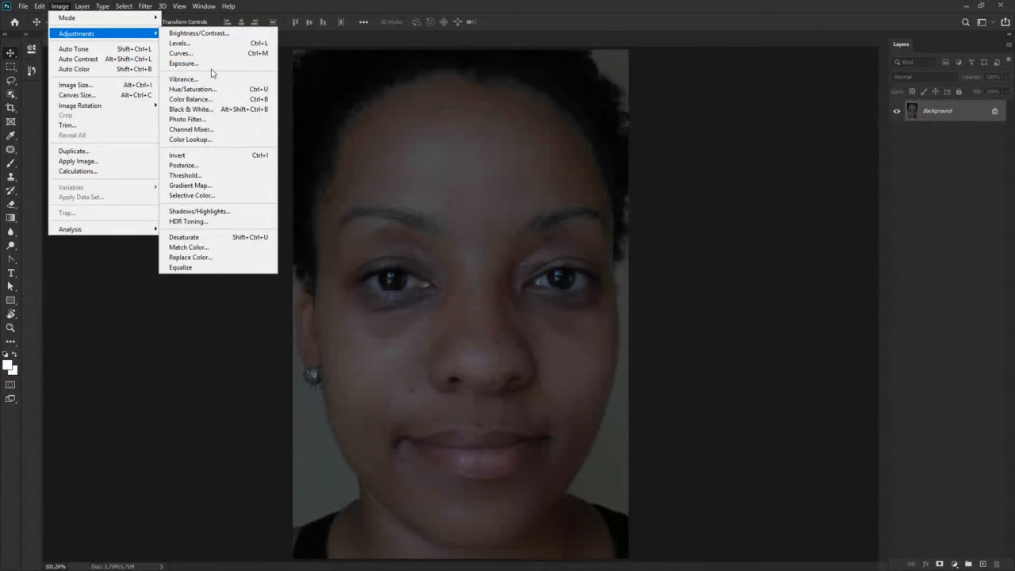
key(Escape)
key(Escape)
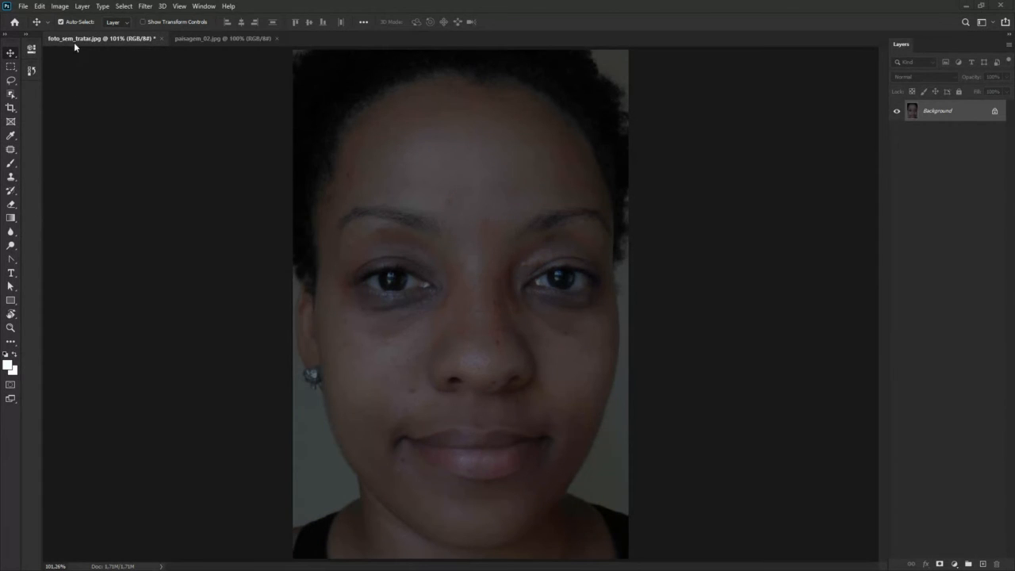
Step: Try a slight Vibrance change on the dark portrait and cancel the adjustment
click(60, 6)
mouse_move(79, 34)
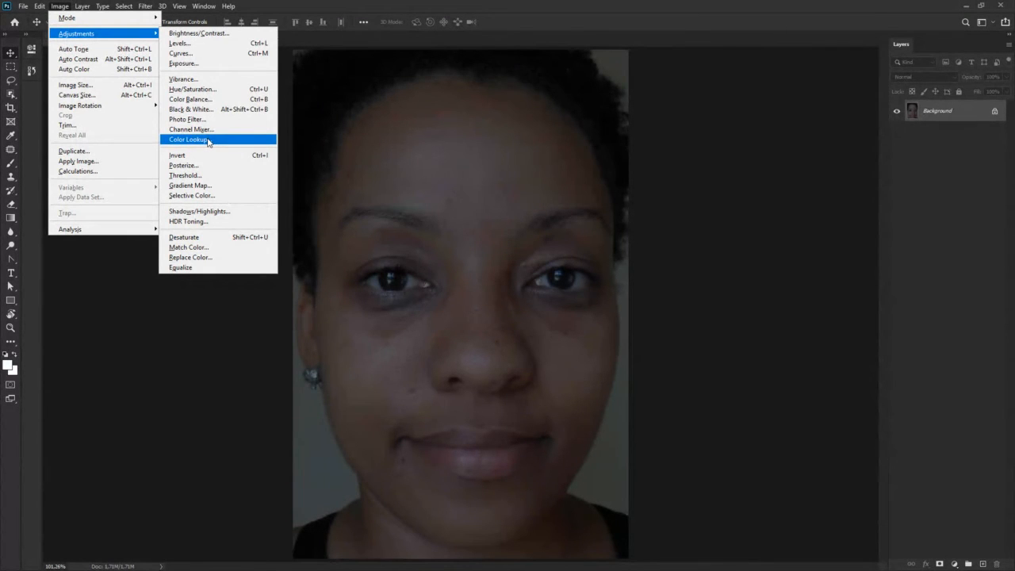
click(196, 82)
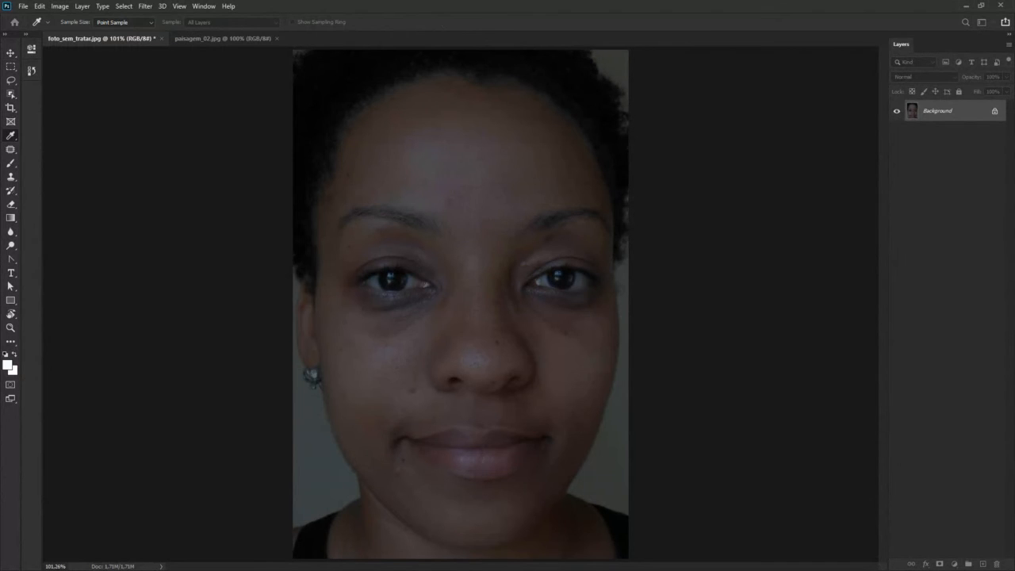
drag(284, 211, 498, 136)
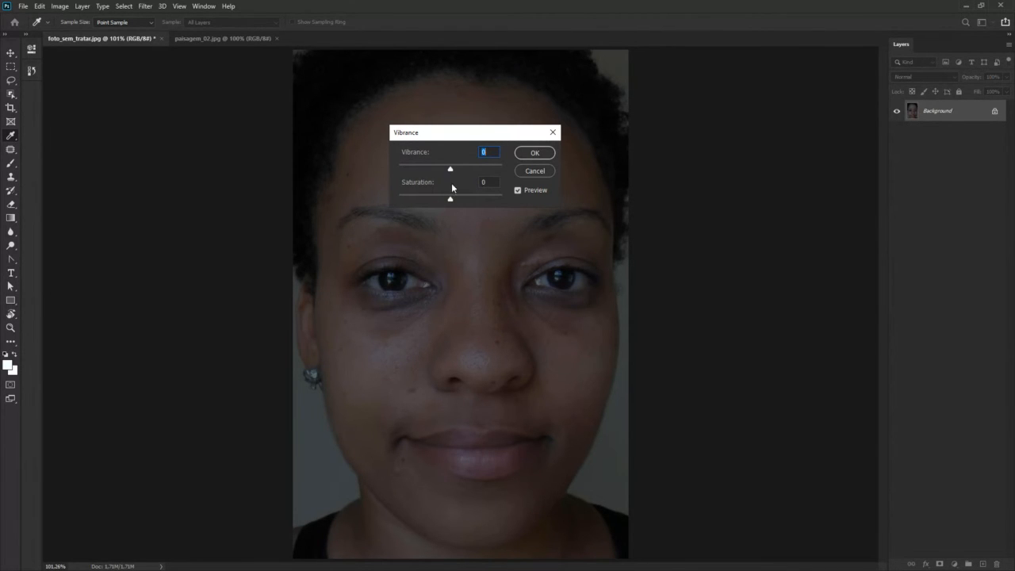
drag(448, 171, 455, 172)
click(532, 172)
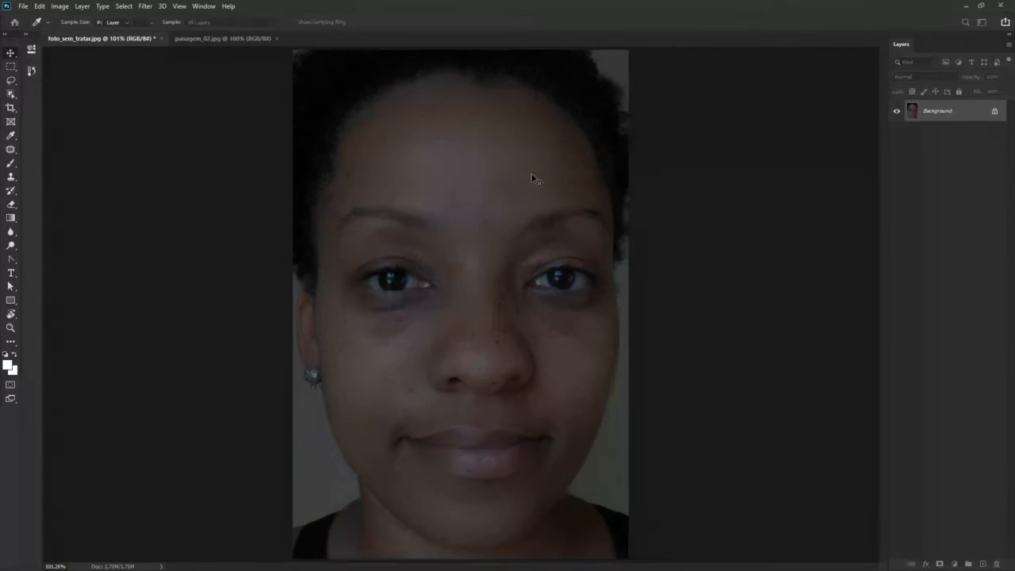
Step: Brighten the portrait with Levels, using input white 106, midtones 1,04 and output white about 226, and apply it
click(59, 5)
mouse_move(74, 36)
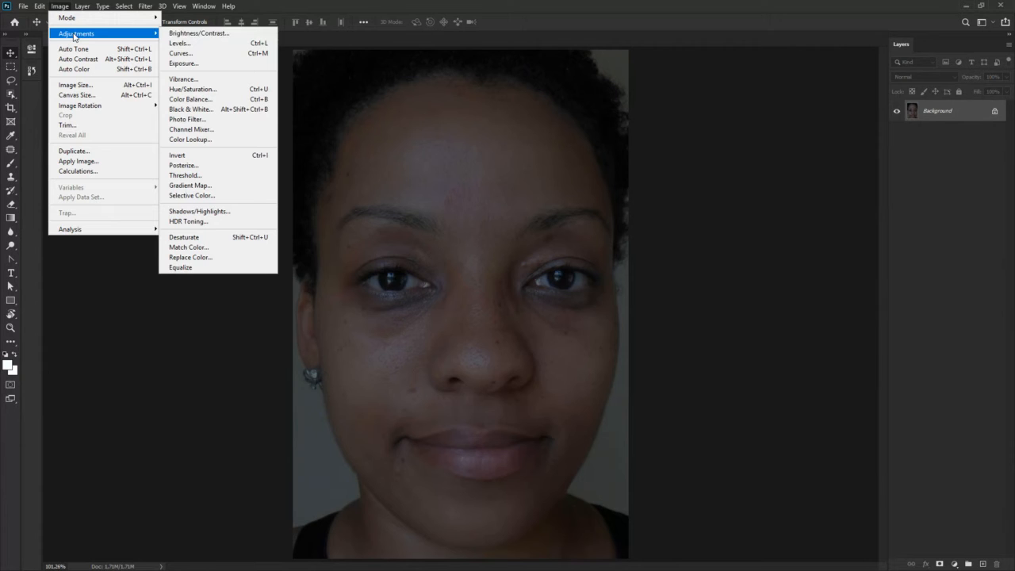
click(203, 48)
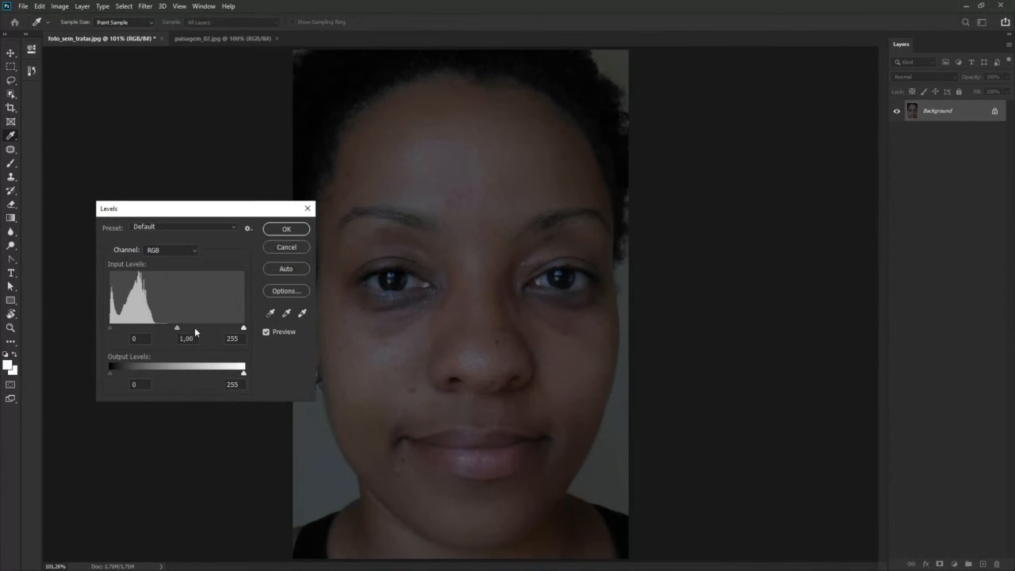
drag(242, 326, 142, 329)
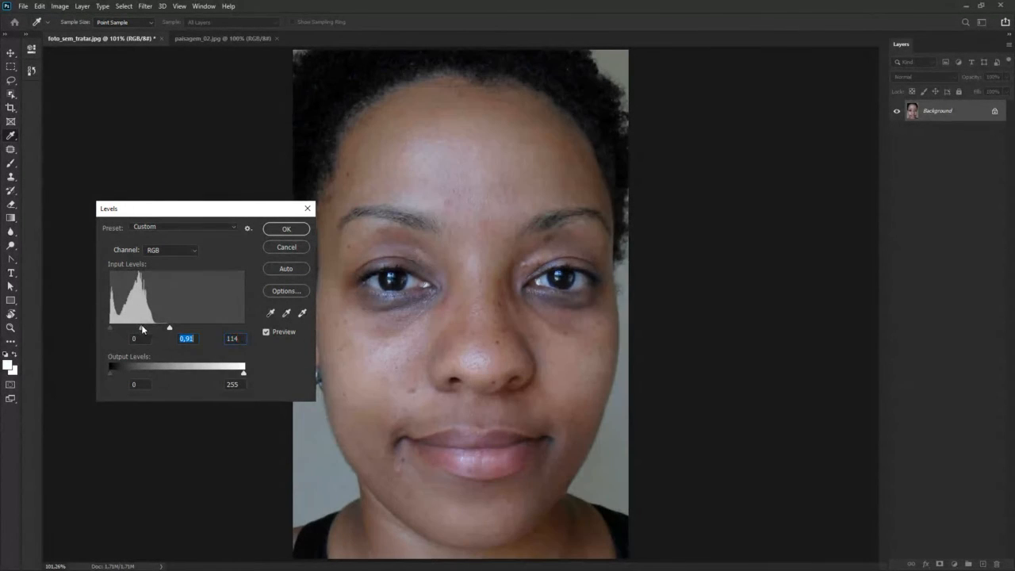
drag(244, 373, 228, 372)
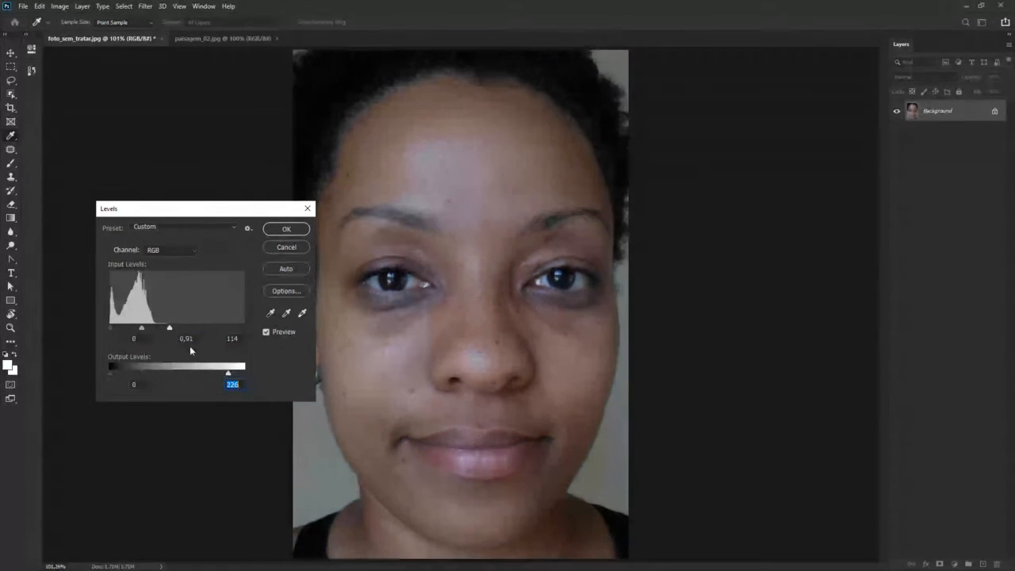
drag(141, 328, 165, 328)
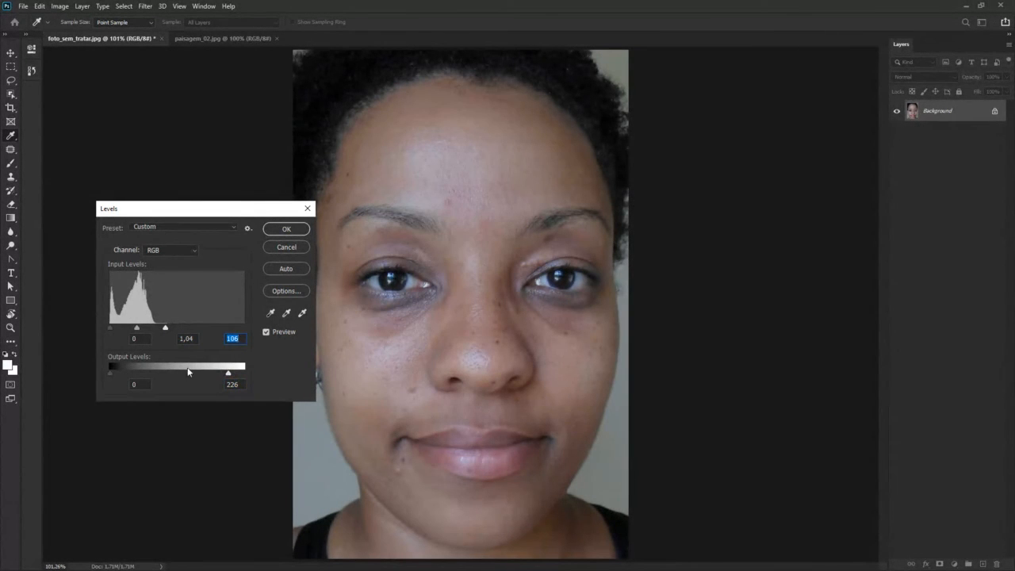
drag(228, 372, 229, 378)
click(290, 229)
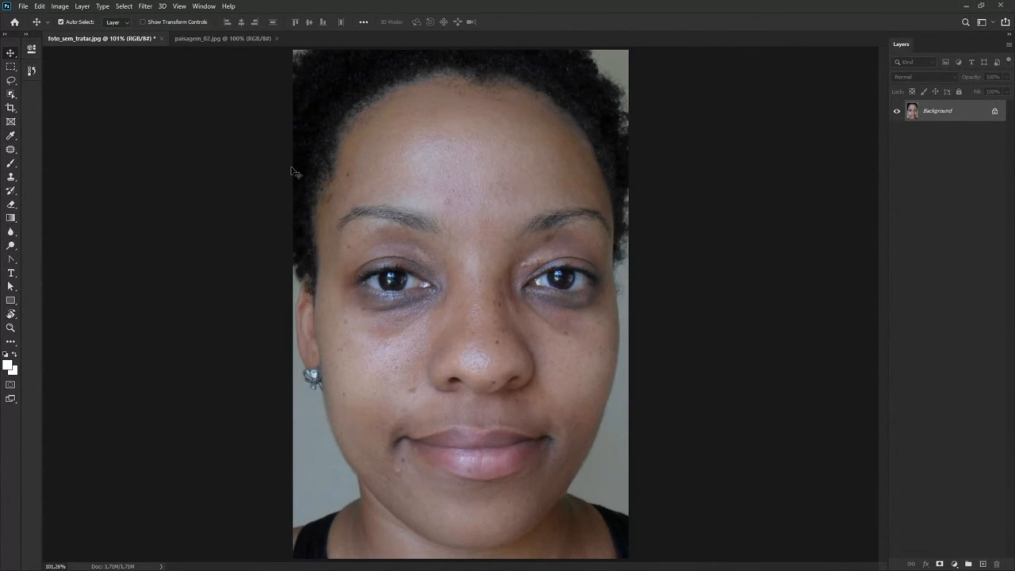
Step: Open the Vibrance adjustment on the brightened portrait, test a strong vibrance boost, and reset Vibrance to 0
click(60, 6)
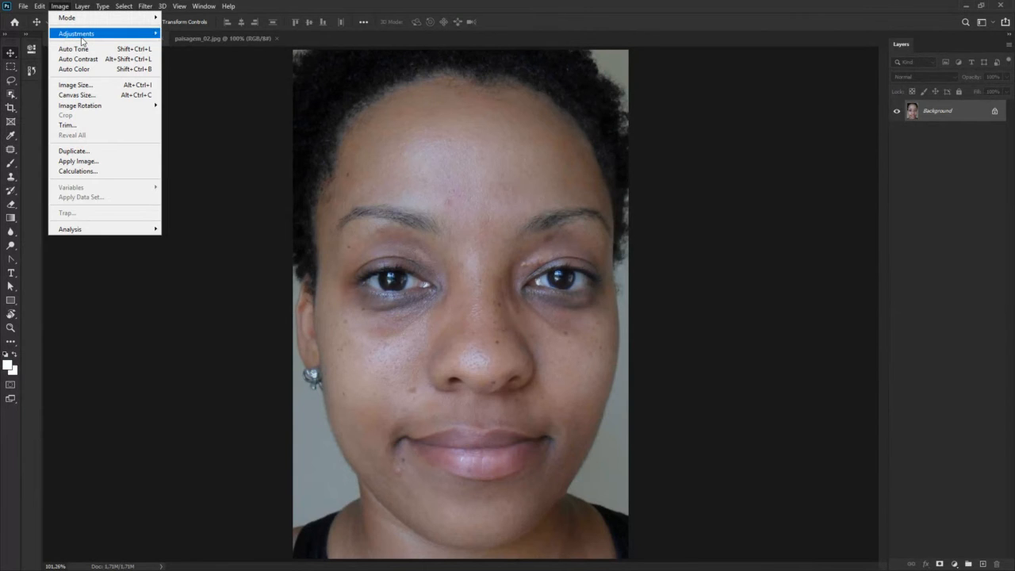
mouse_move(119, 35)
click(221, 80)
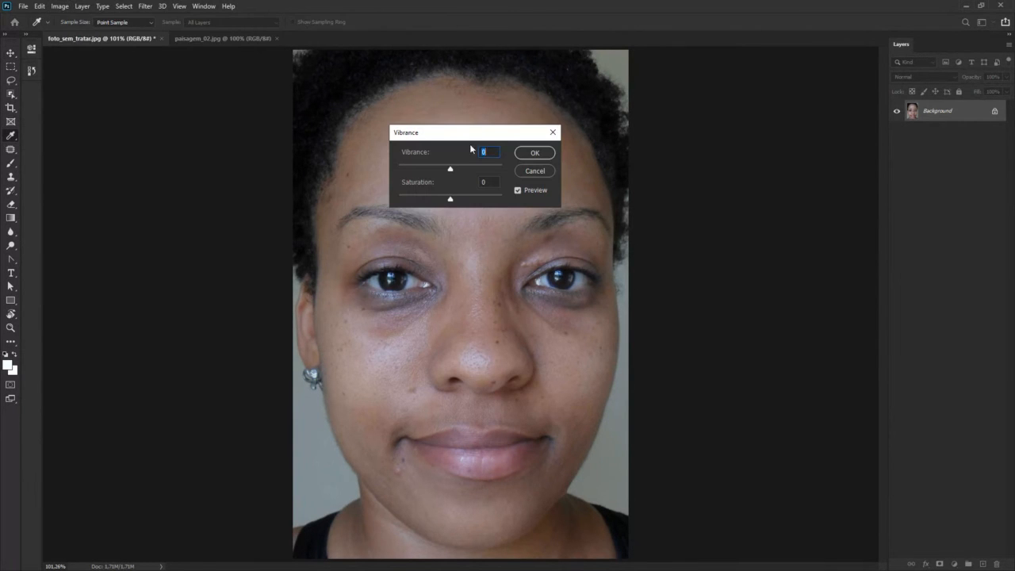
drag(682, 229, 704, 353)
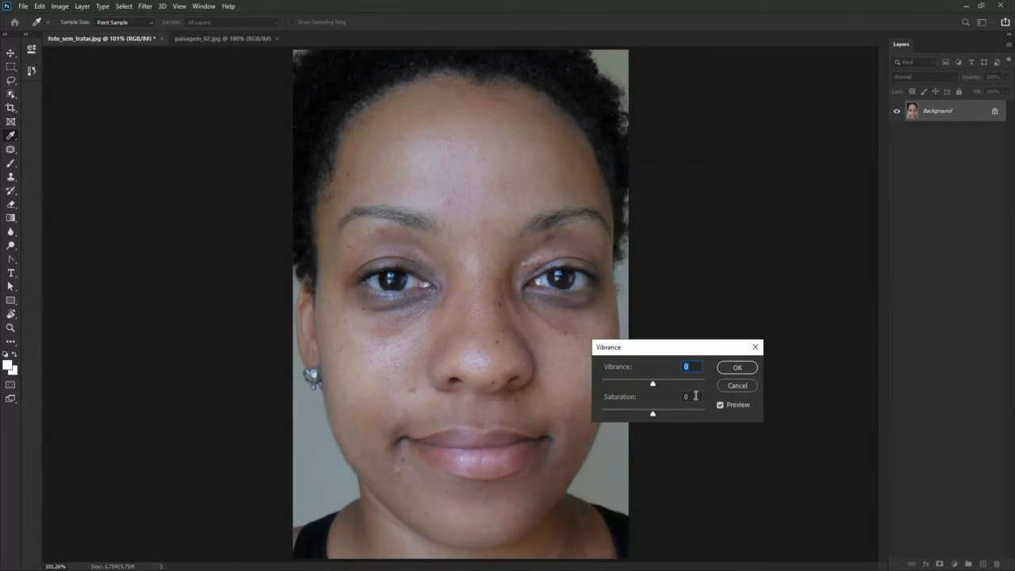
drag(653, 383, 689, 386)
drag(688, 385, 655, 384)
text(0)
Step: Test Saturation at +67 and at +12 while inspecting the skin and eyes up close
drag(652, 414, 687, 415)
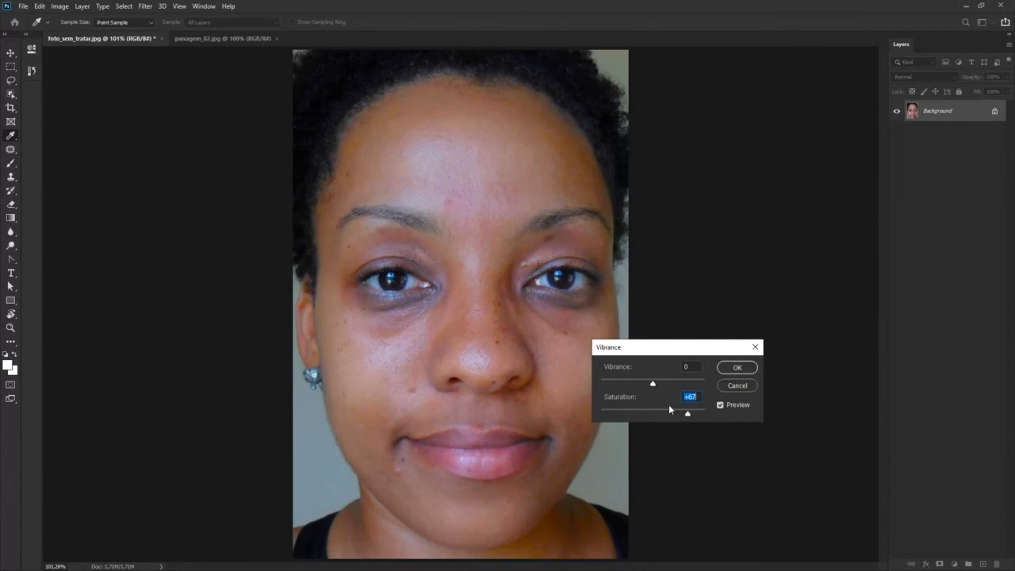
key(ctrl+plus)
key(ctrl+plus)
key(ctrl+plus)
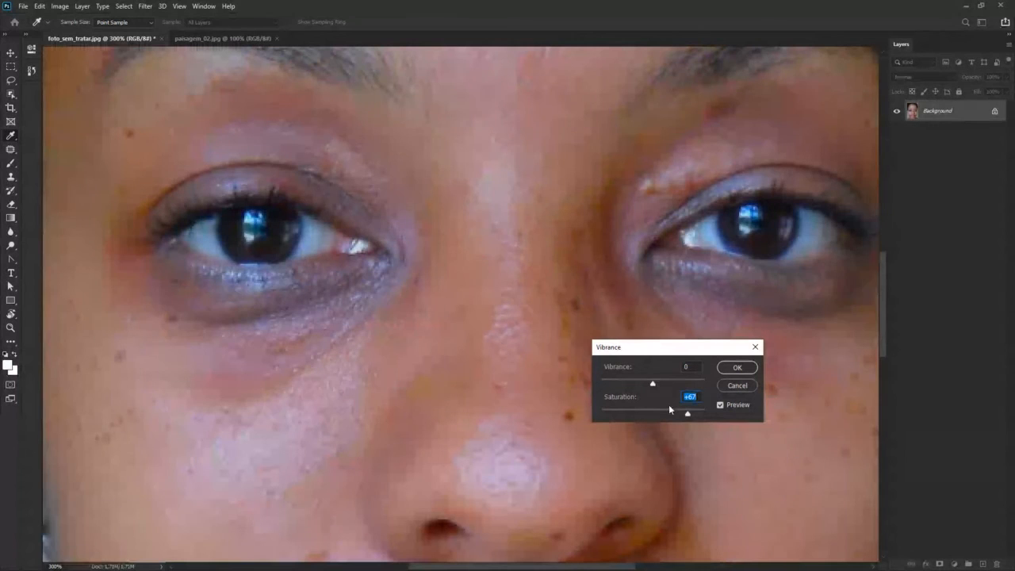
key(ctrl+minus)
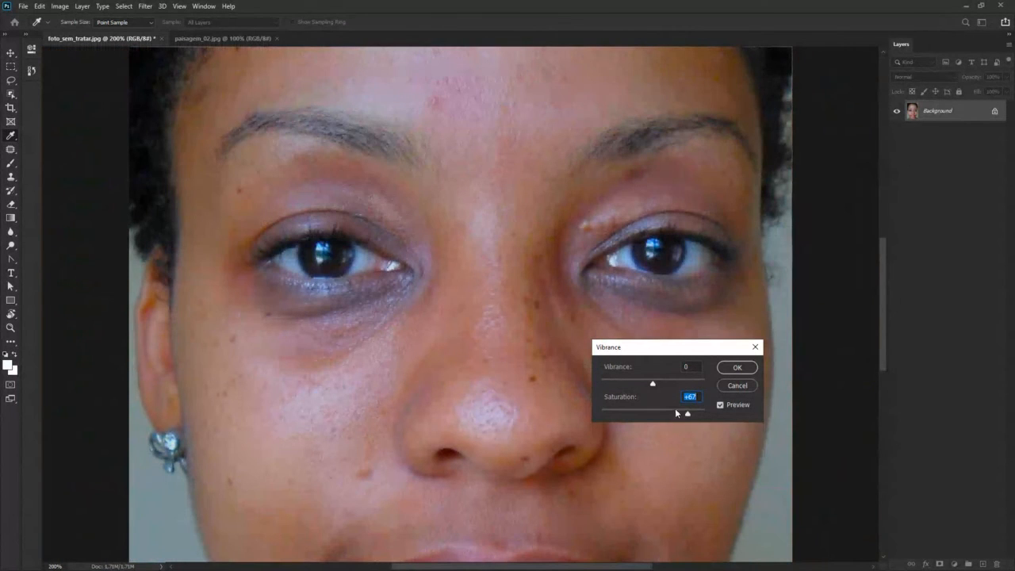
drag(687, 415, 659, 415)
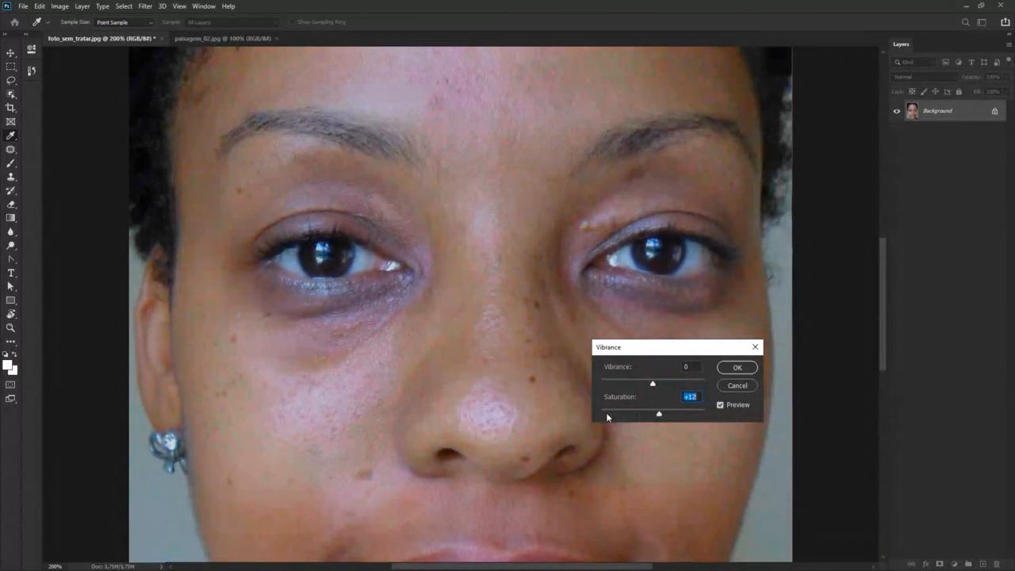
Step: Reset Saturation to 0 and set Vibrance to +59
text(0)
drag(652, 385, 670, 383)
drag(671, 385, 684, 386)
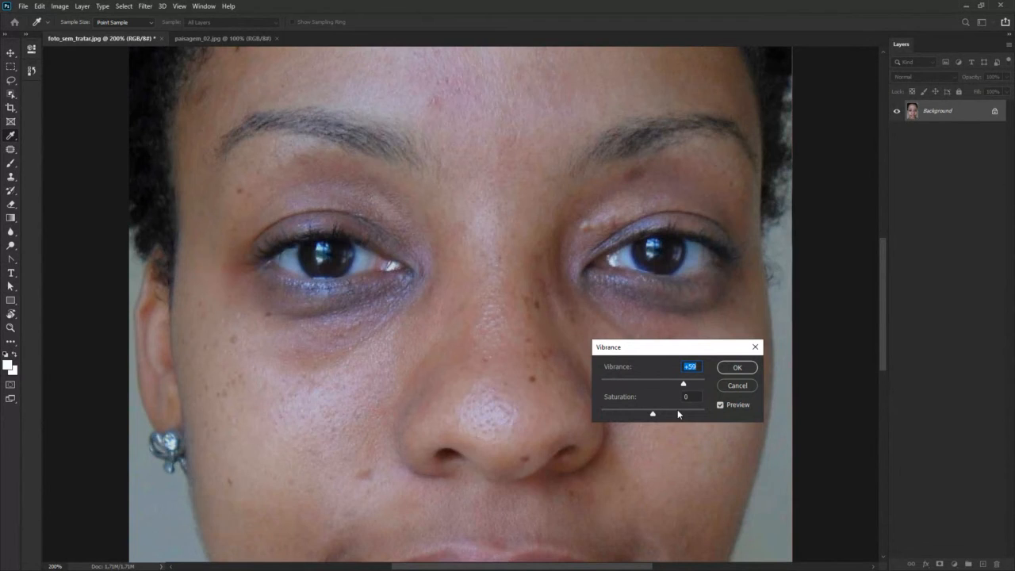
Step: Refine the portrait's Vibrance to +58, compare it with the original in the preview, and apply the adjustment
key(ctrl+0)
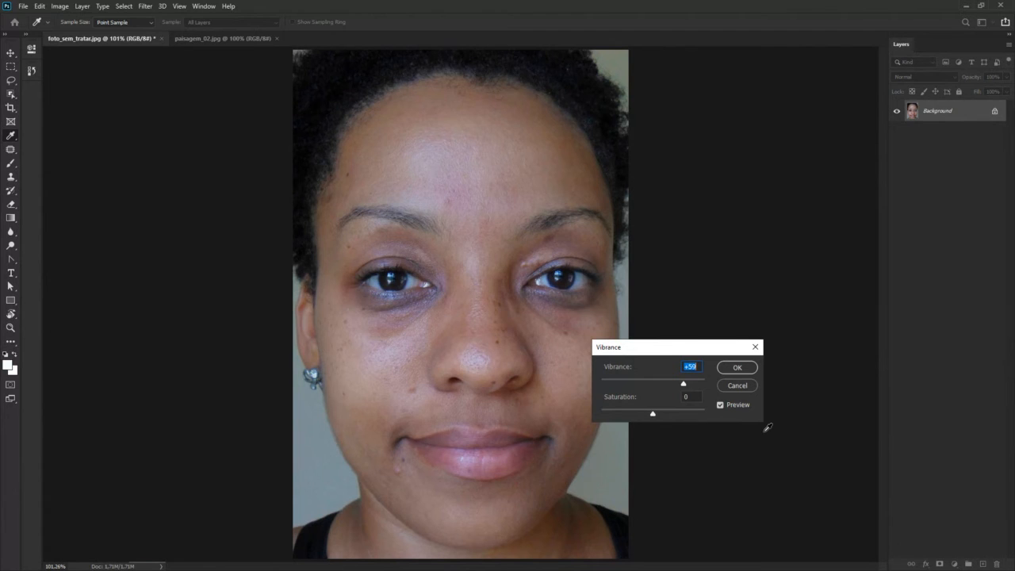
drag(682, 384, 679, 386)
drag(680, 383, 681, 386)
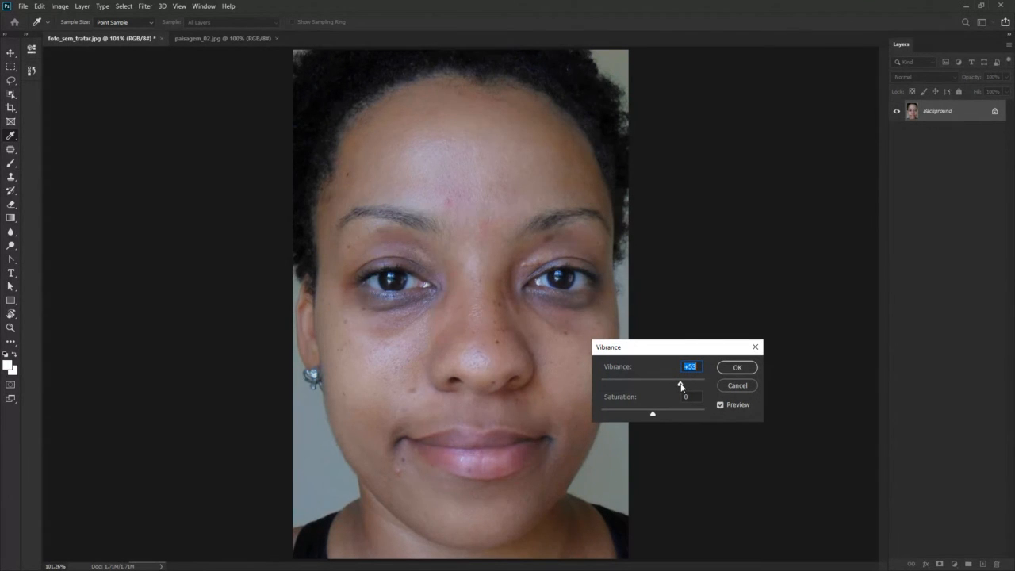
click(743, 408)
click(742, 407)
drag(680, 386, 682, 386)
click(739, 408)
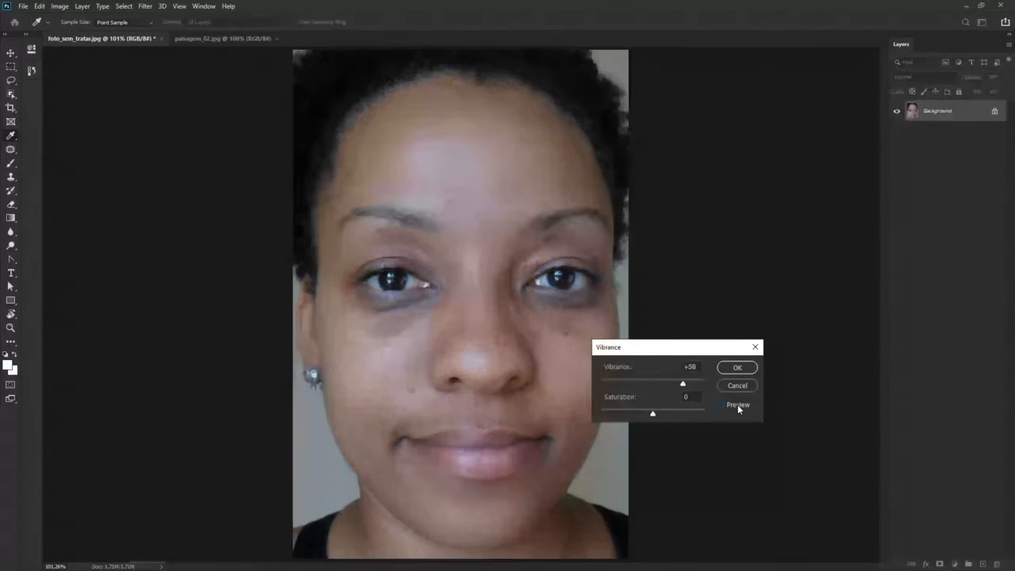
click(736, 408)
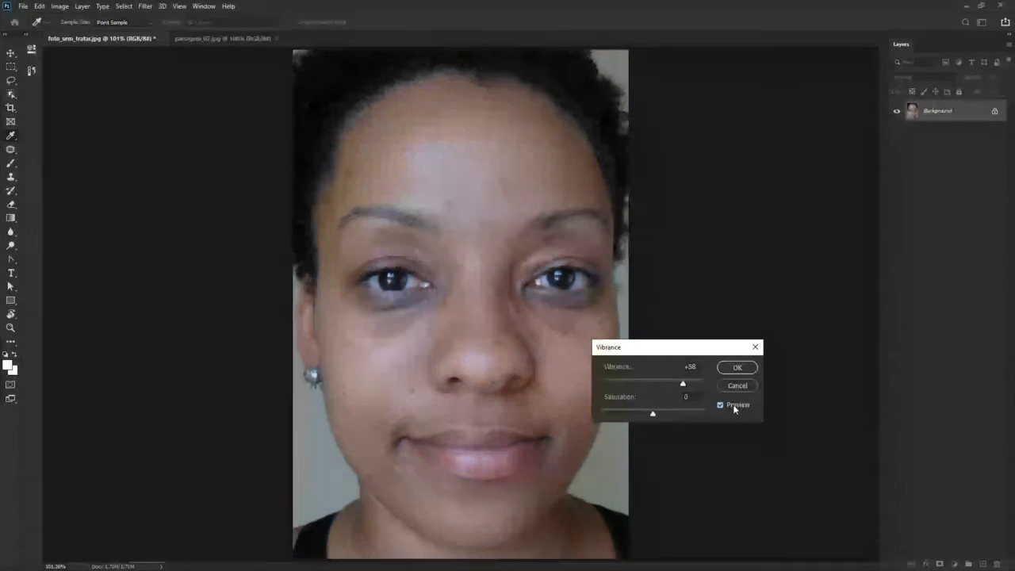
click(736, 367)
key(v)
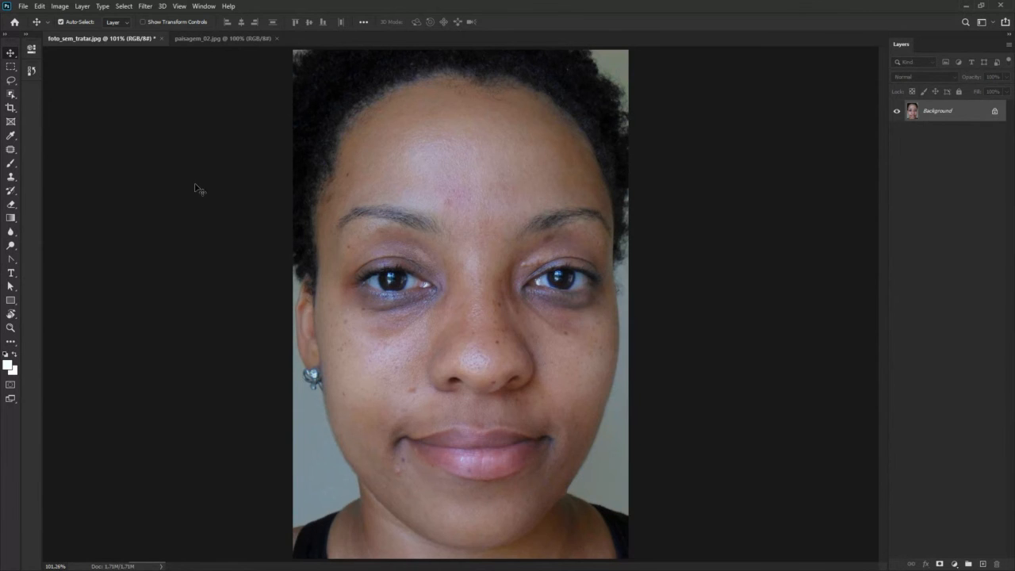
Step: Open the Hue/Saturation adjustment on the portrait, try a Hue shift, and reset Hue to 0
click(58, 8)
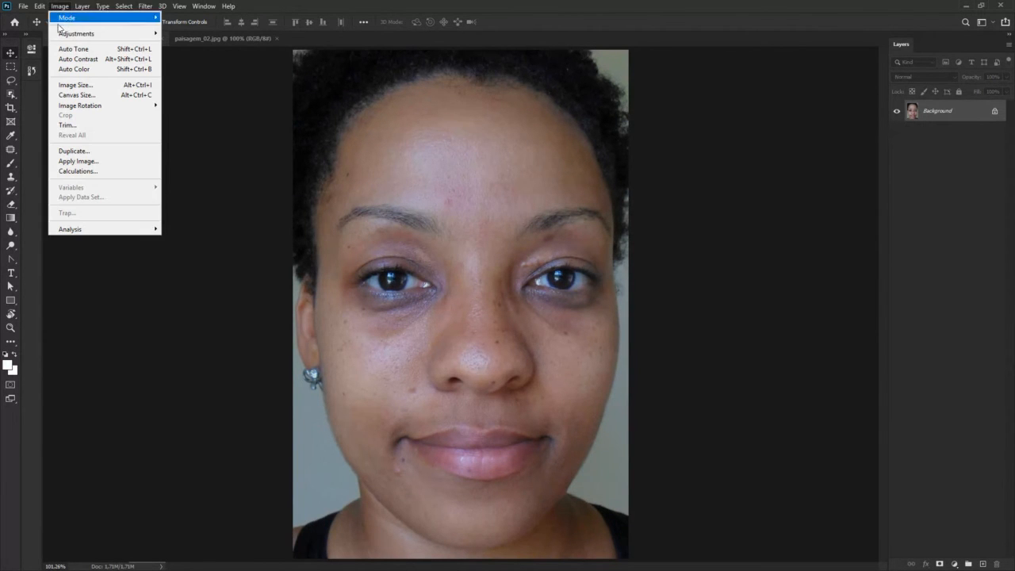
mouse_move(64, 35)
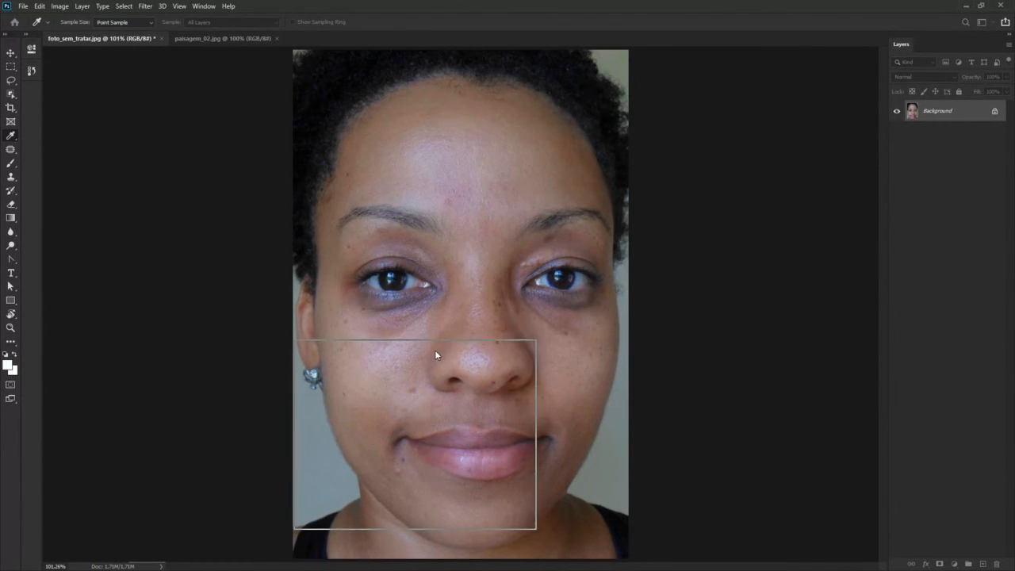
mouse_move(328, 171)
mouse_down()
mouse_move(229, 201)
mouse_move(245, 210)
mouse_up()
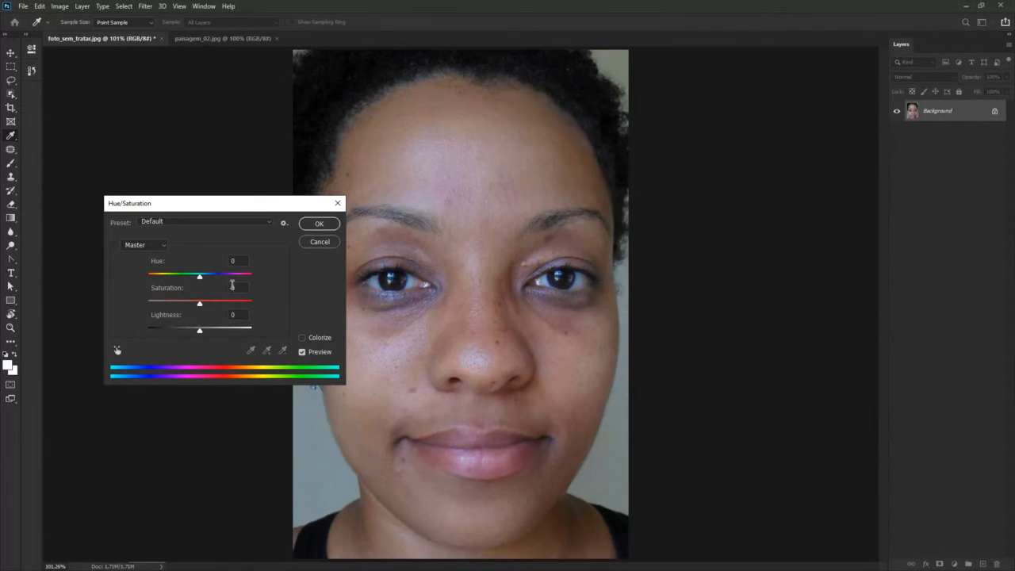
drag(238, 211, 226, 213)
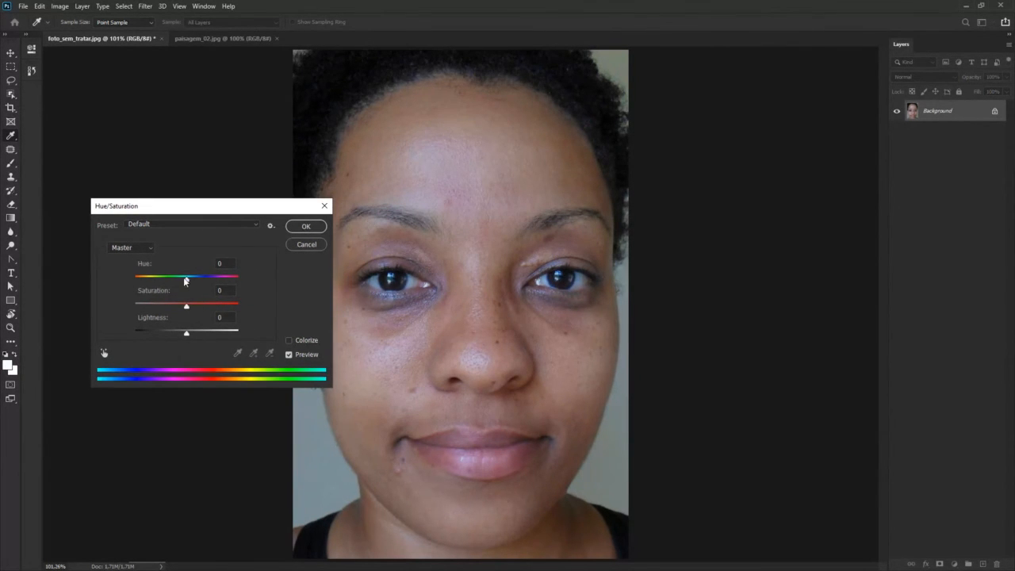
mouse_move(184, 279)
mouse_down()
mouse_move(159, 280)
mouse_move(238, 284)
mouse_move(135, 277)
mouse_move(182, 279)
mouse_up()
text(0)
Step: Test the portrait at Saturation -100, reset Saturation to 0, and try the Lightness adjustment
drag(187, 305, 126, 305)
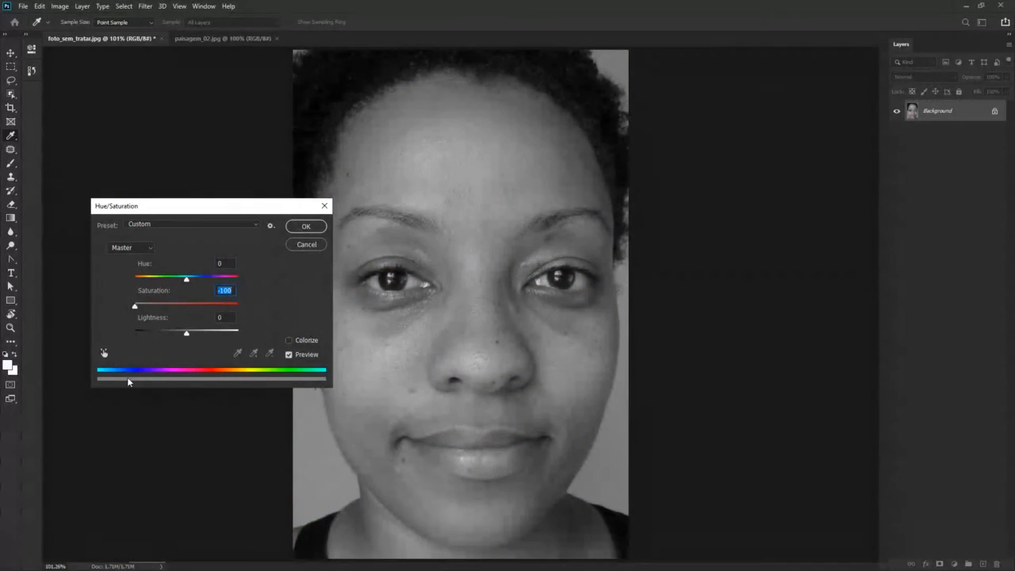
drag(270, 212, 262, 221)
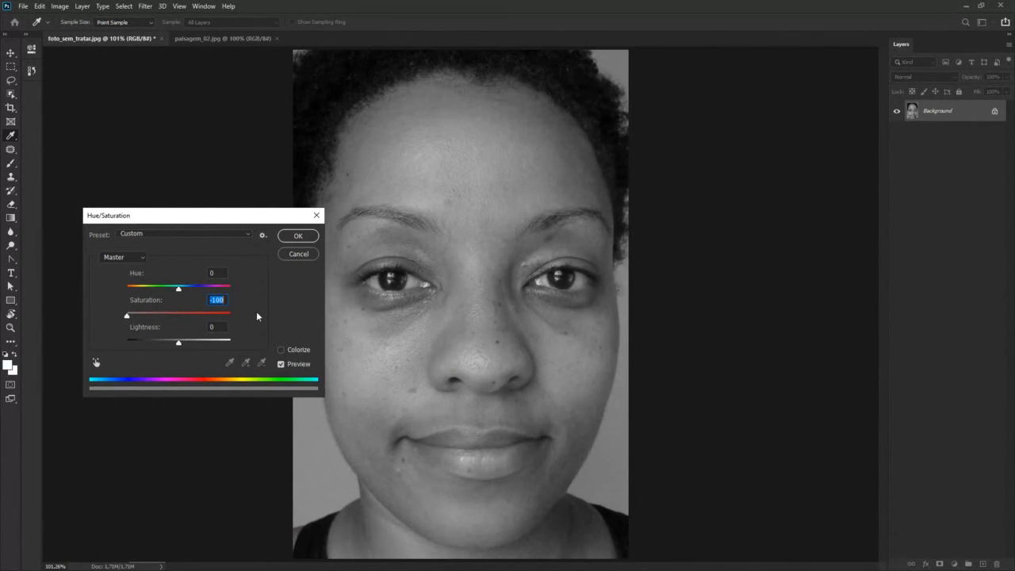
drag(240, 222, 237, 218)
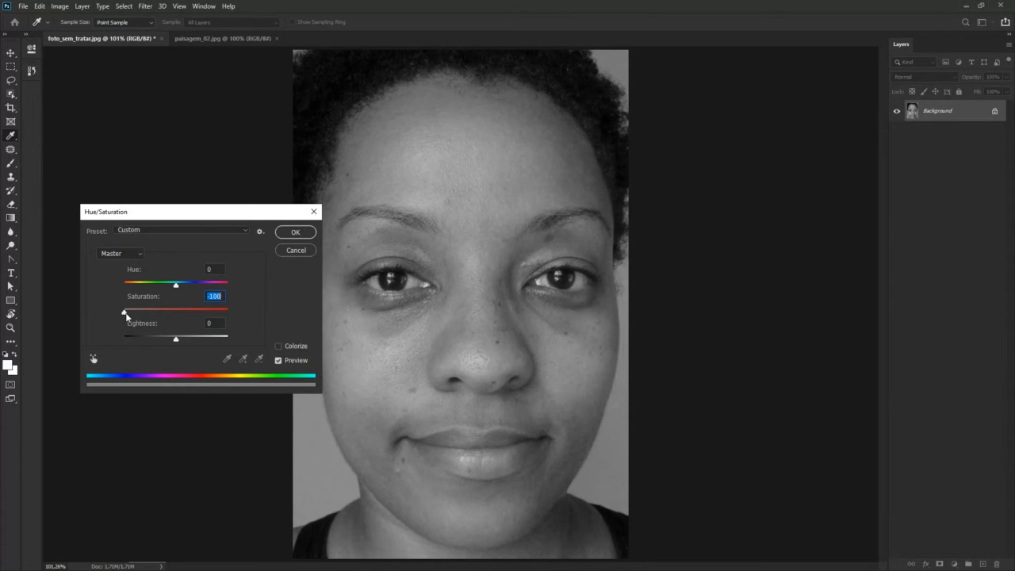
mouse_move(125, 314)
mouse_down()
mouse_move(177, 314)
mouse_move(118, 310)
mouse_up()
drag(118, 312, 176, 312)
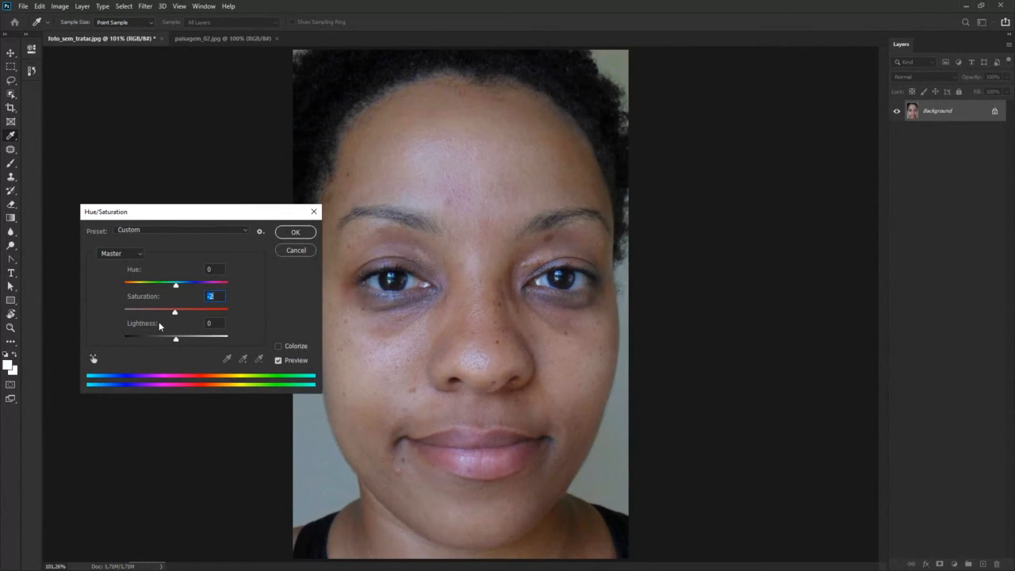
text(0)
mouse_move(177, 341)
mouse_down()
mouse_move(158, 339)
mouse_move(211, 343)
mouse_move(136, 338)
mouse_move(177, 344)
mouse_up()
Step: Try a Colorize tint with Hue 46, Saturation 45 and Lightness -12, then turn Colorize off and cancel Hue/Saturation
click(286, 345)
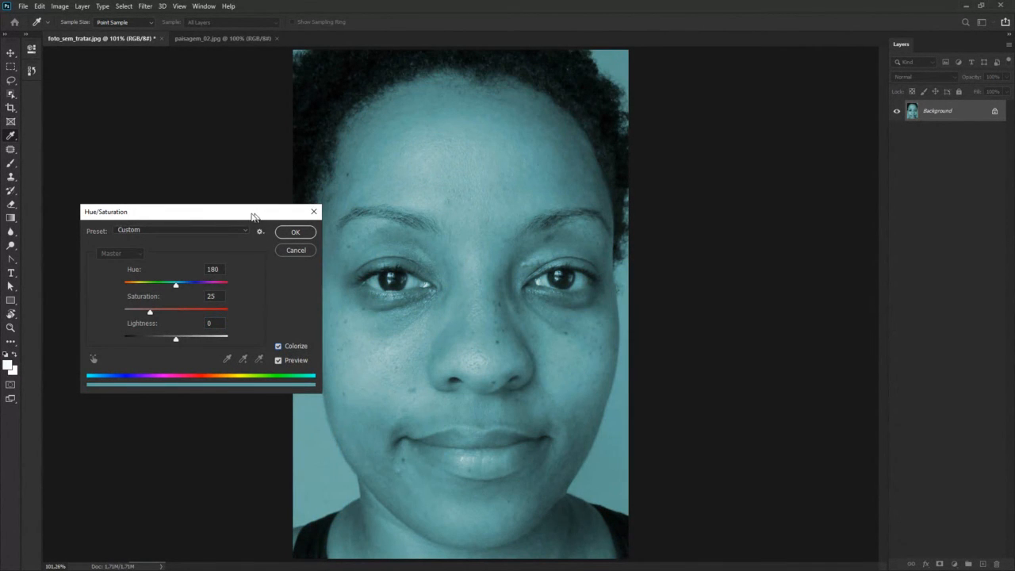
drag(252, 216, 228, 217)
drag(151, 286, 145, 340)
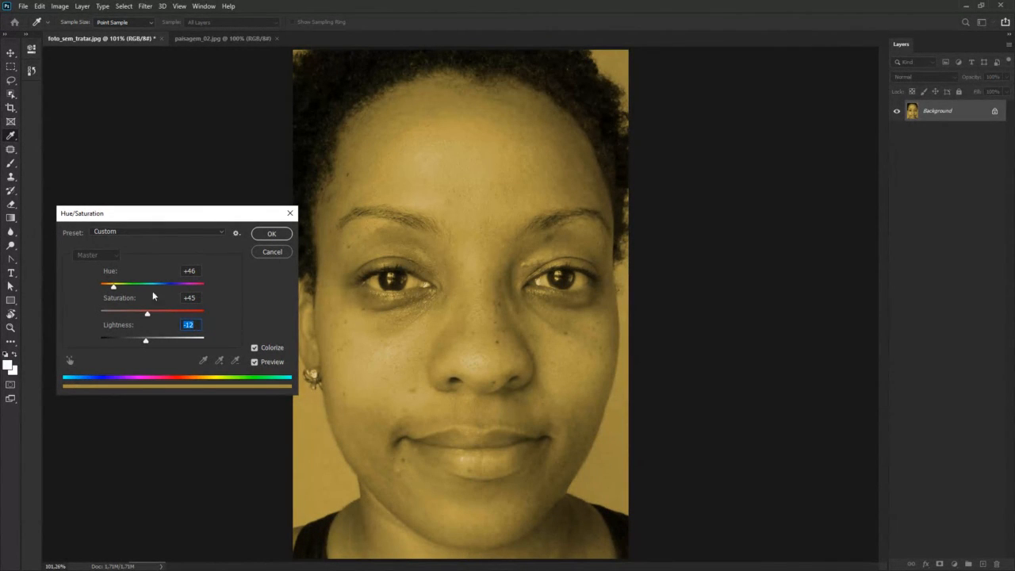
mouse_move(114, 286)
mouse_down()
mouse_move(185, 292)
mouse_move(114, 290)
mouse_up()
click(267, 347)
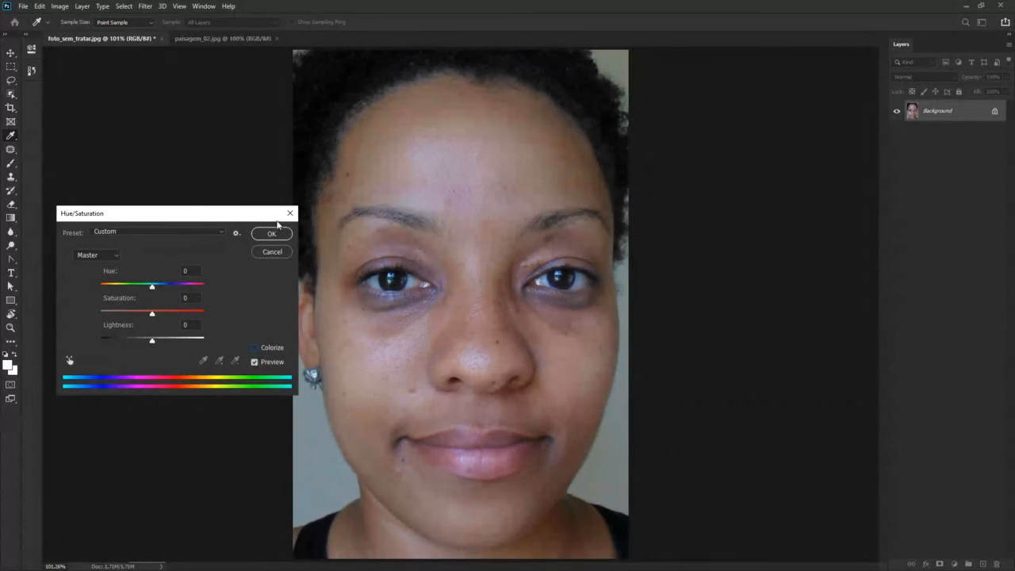
click(266, 252)
key(v)
Step: Open the Color Balance adjustment to examine its color and tone controls, and cancel it
click(59, 5)
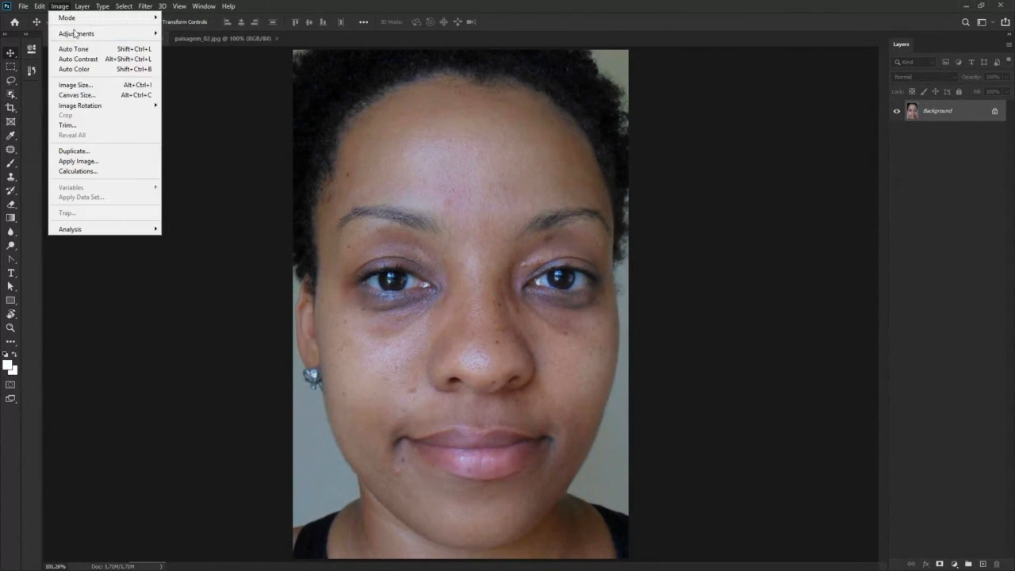
mouse_move(76, 33)
click(252, 100)
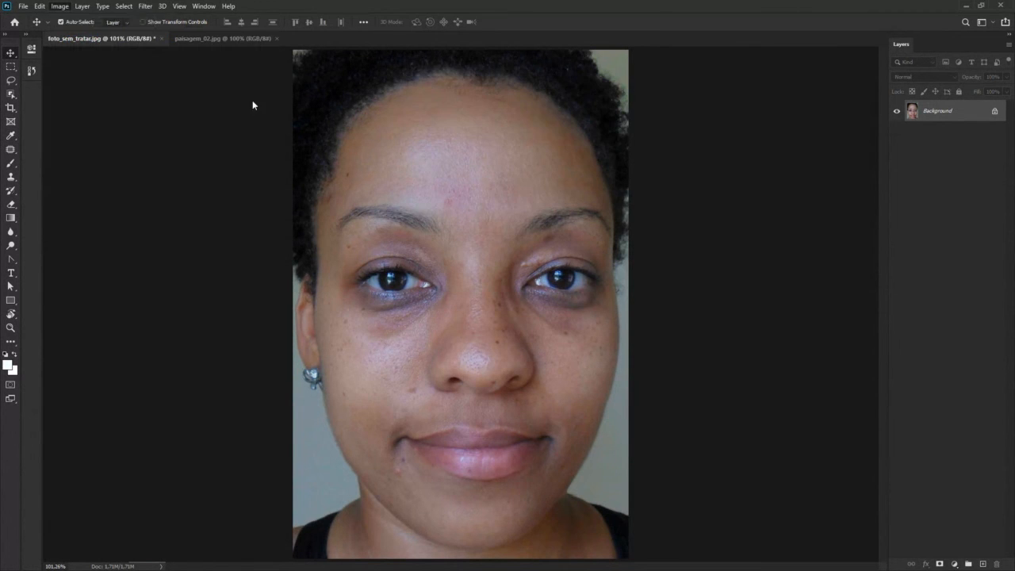
drag(537, 97, 239, 278)
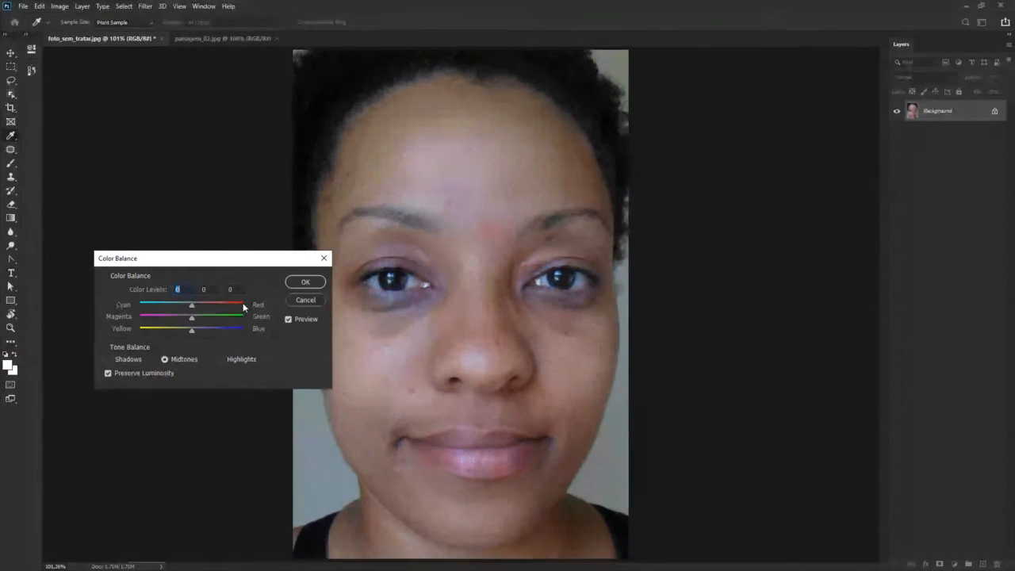
click(305, 300)
key(v)
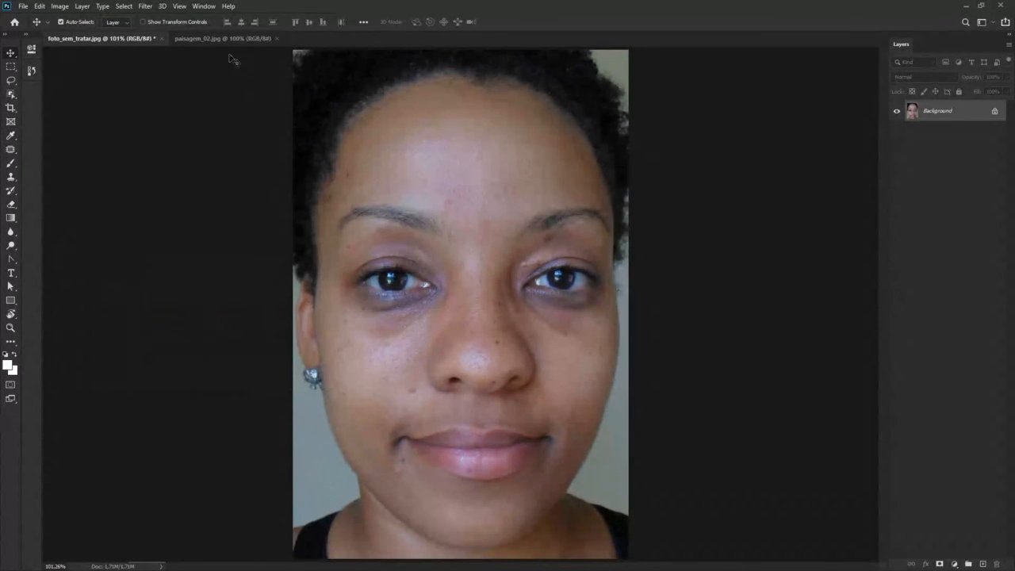
Step: Show the portrait's color channels beside the photo and isolate the Blue channel
click(204, 6)
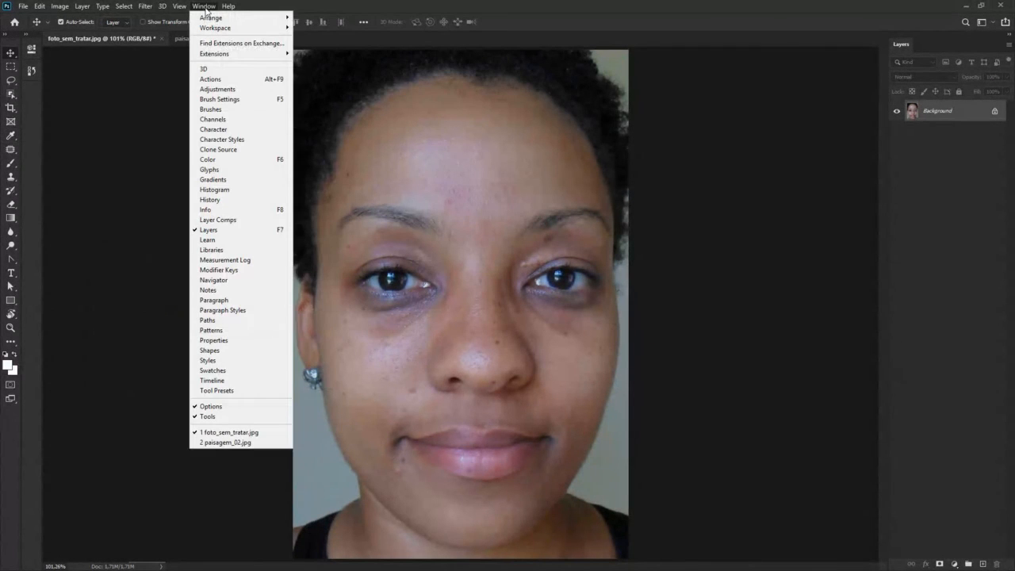
click(231, 121)
drag(269, 281, 338, 415)
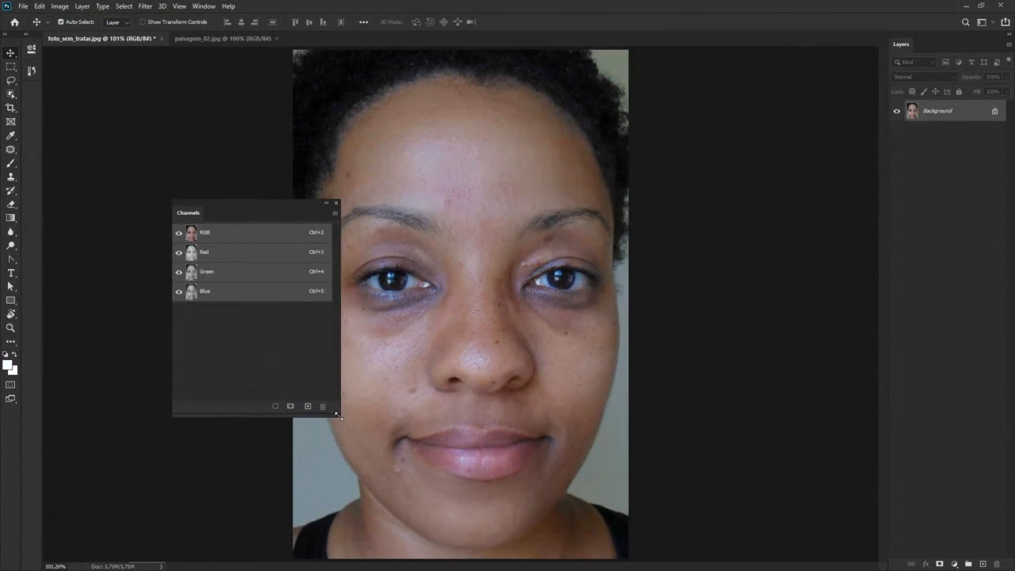
click(178, 253)
click(178, 271)
click(216, 294)
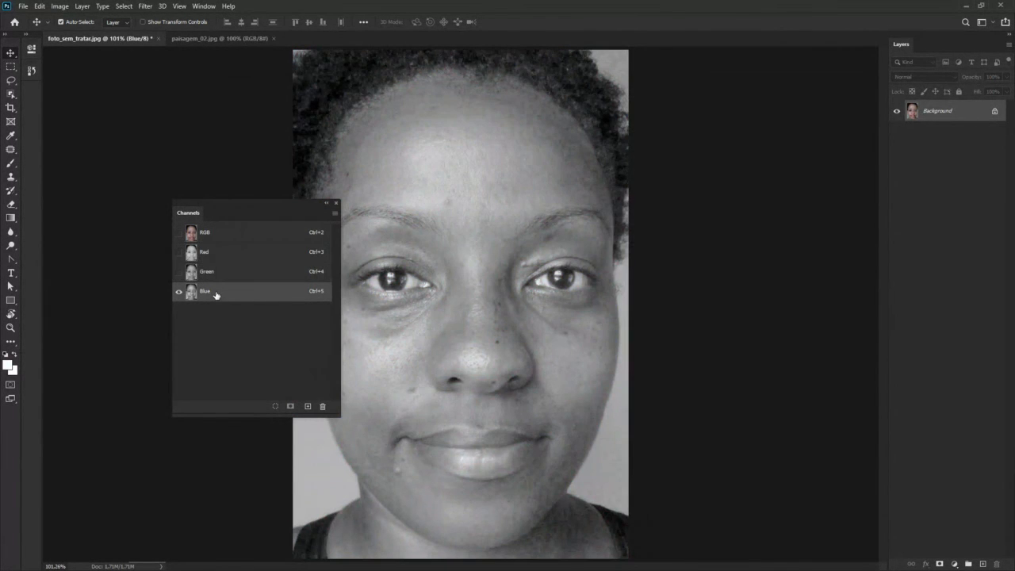
drag(276, 203, 227, 198)
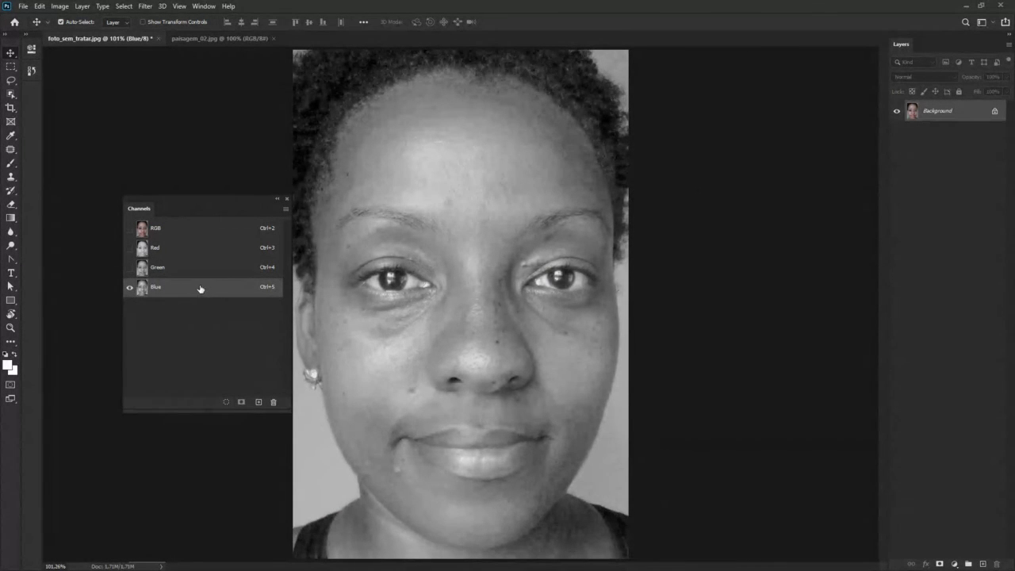
Step: Compare the Green channel alone, the Blue channel alone, and the two combined on the portrait
click(130, 267)
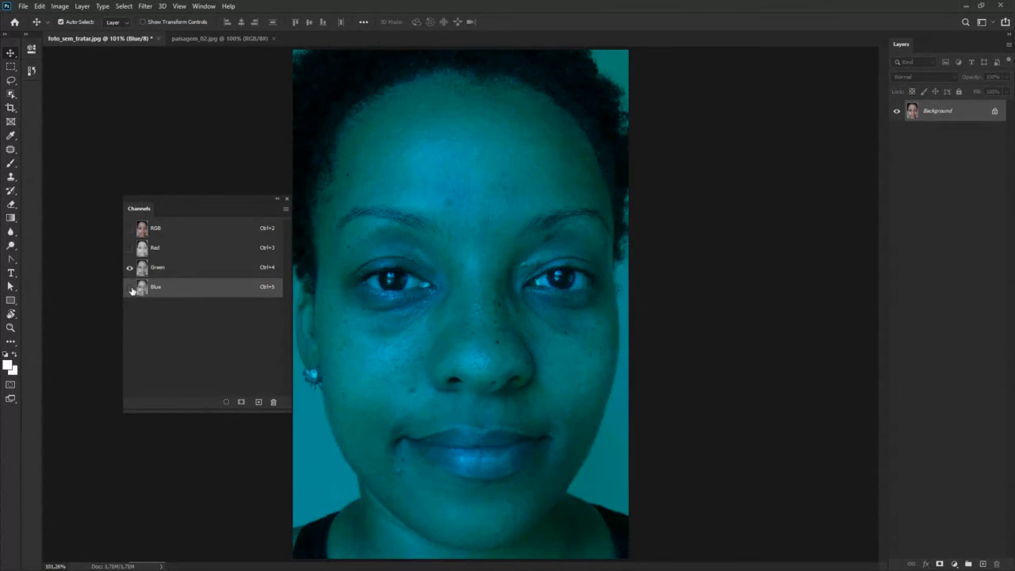
click(131, 287)
click(178, 272)
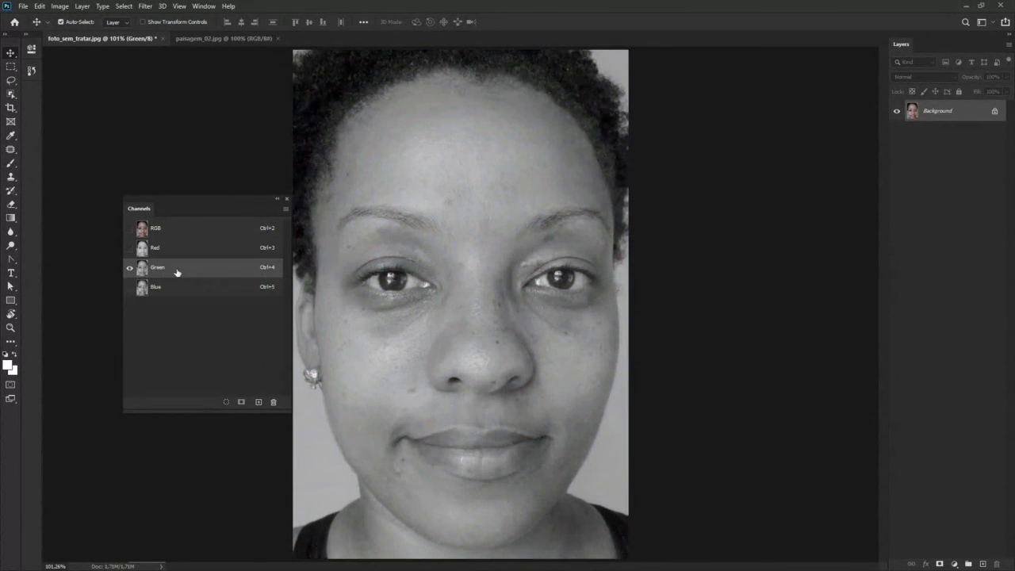
click(130, 287)
click(130, 269)
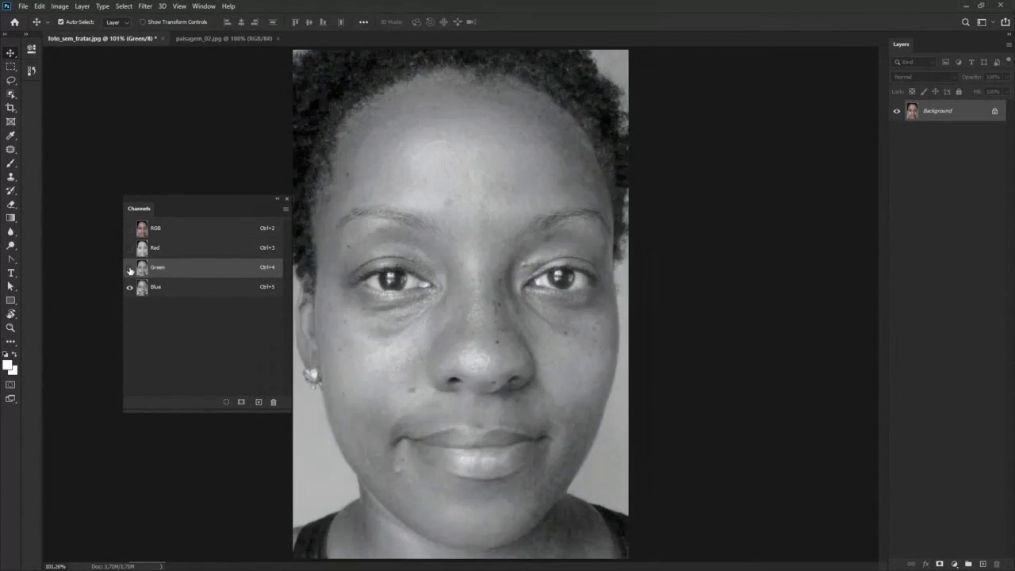
click(130, 270)
Step: Examine the portrait with Red and Blue combined, Red and Green combined, and Green alone
click(130, 248)
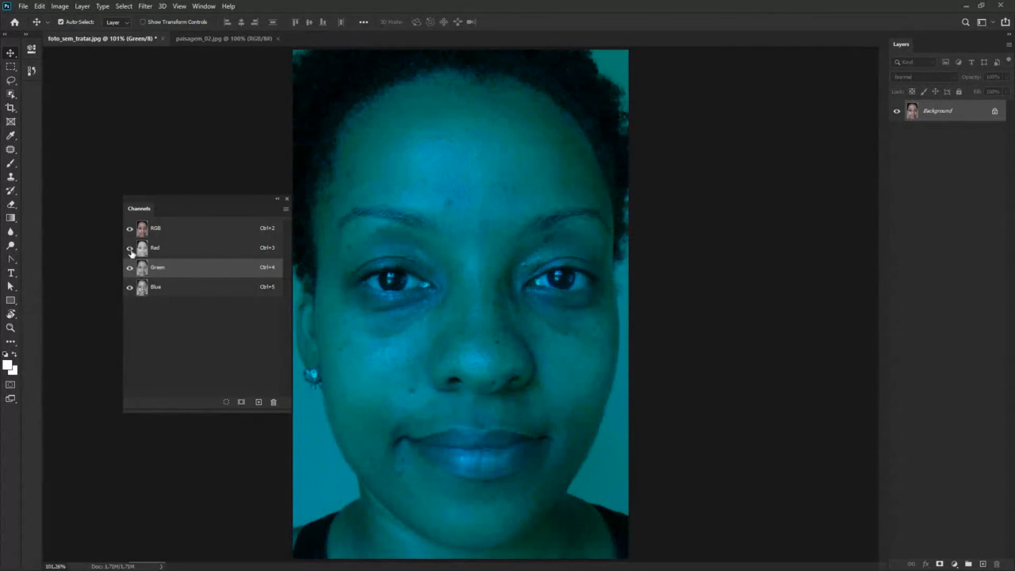
click(130, 267)
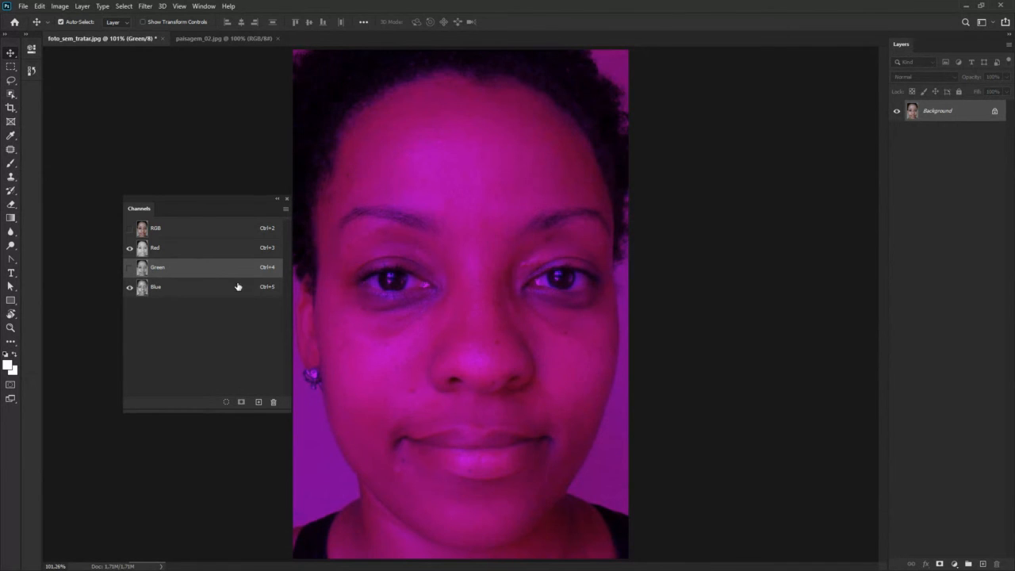
click(129, 286)
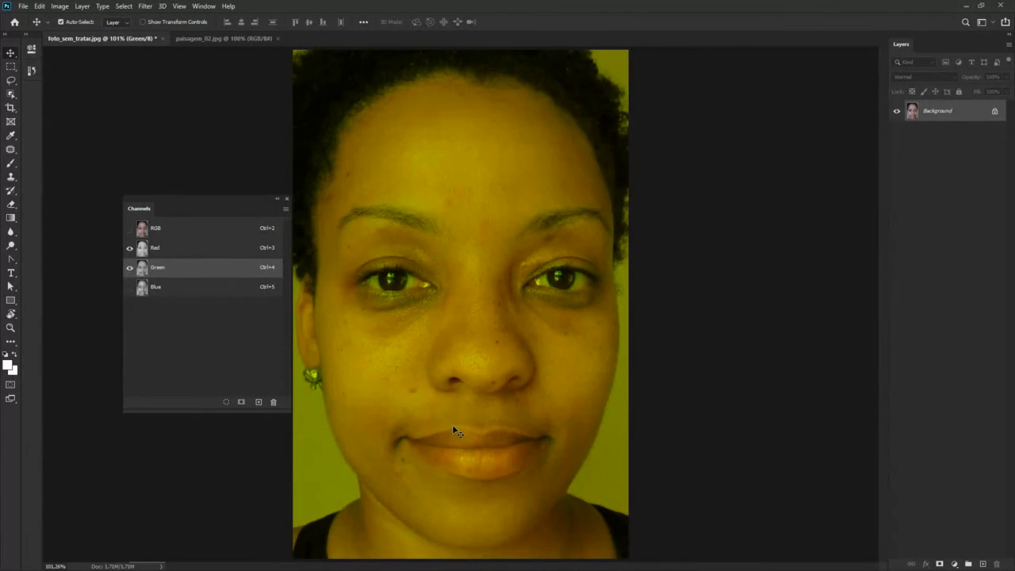
click(154, 250)
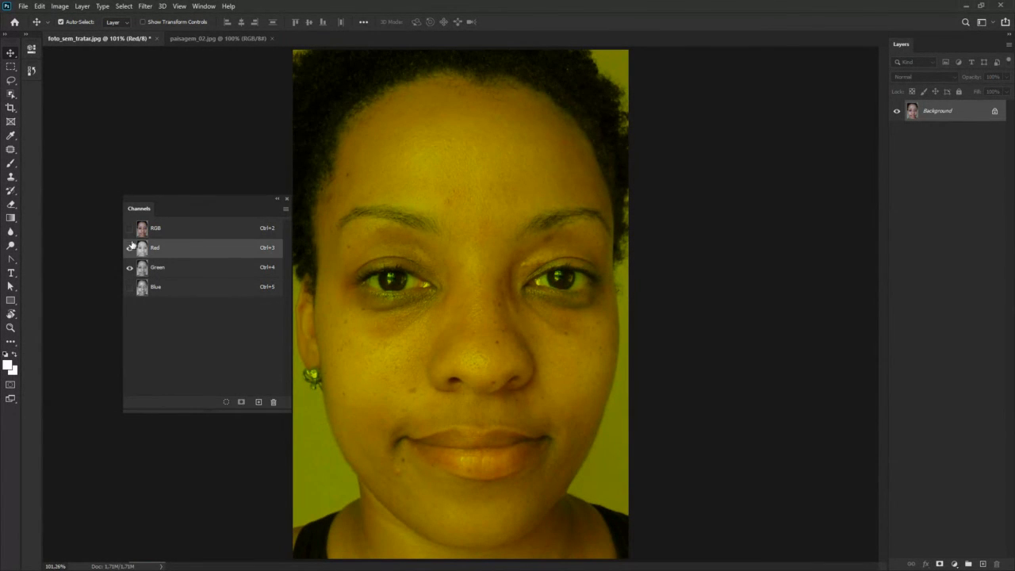
click(129, 267)
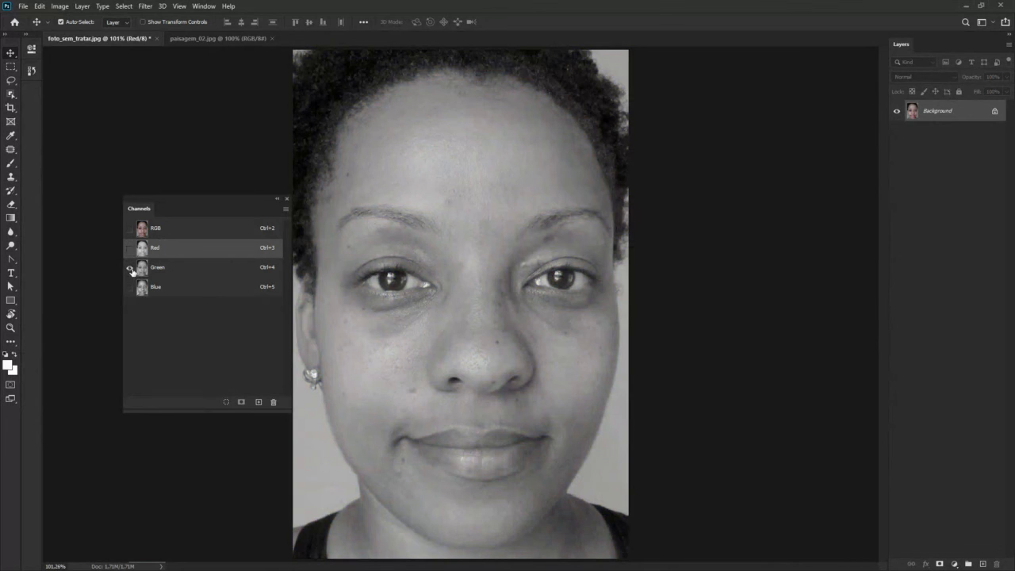
Step: View Green and Blue together, restore the full RGB composite, and close the channel list
click(173, 289)
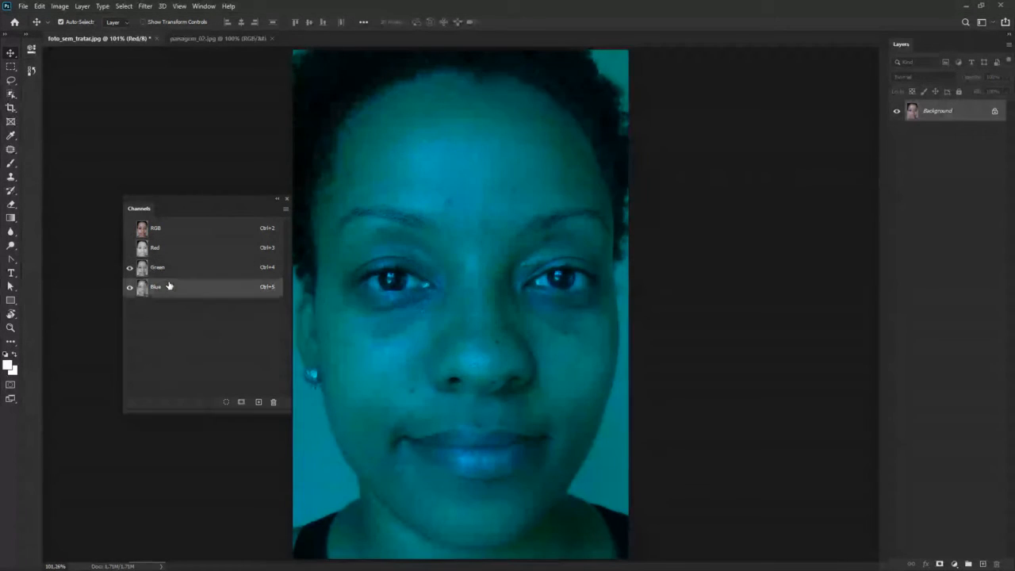
click(130, 248)
click(168, 232)
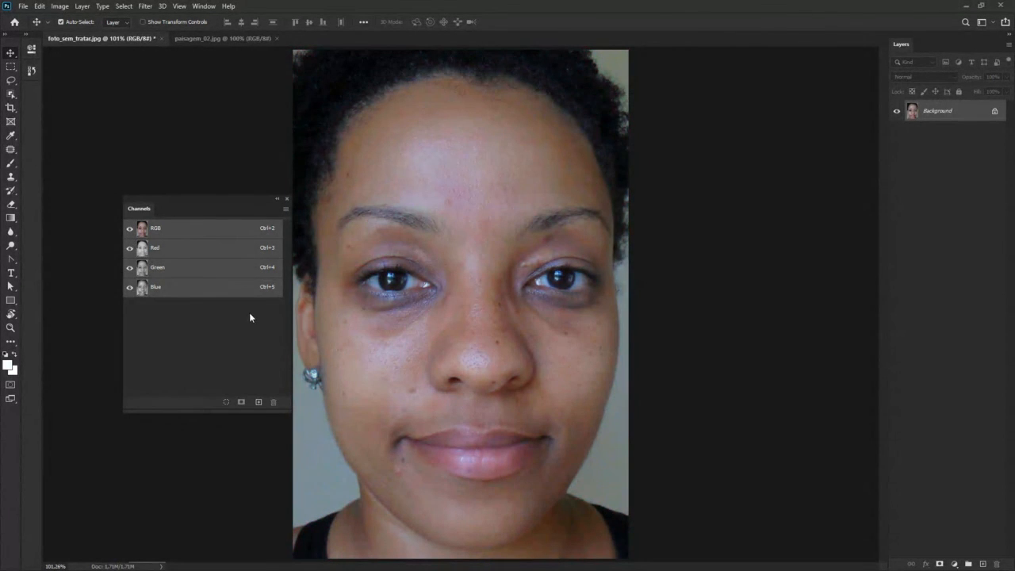
click(287, 198)
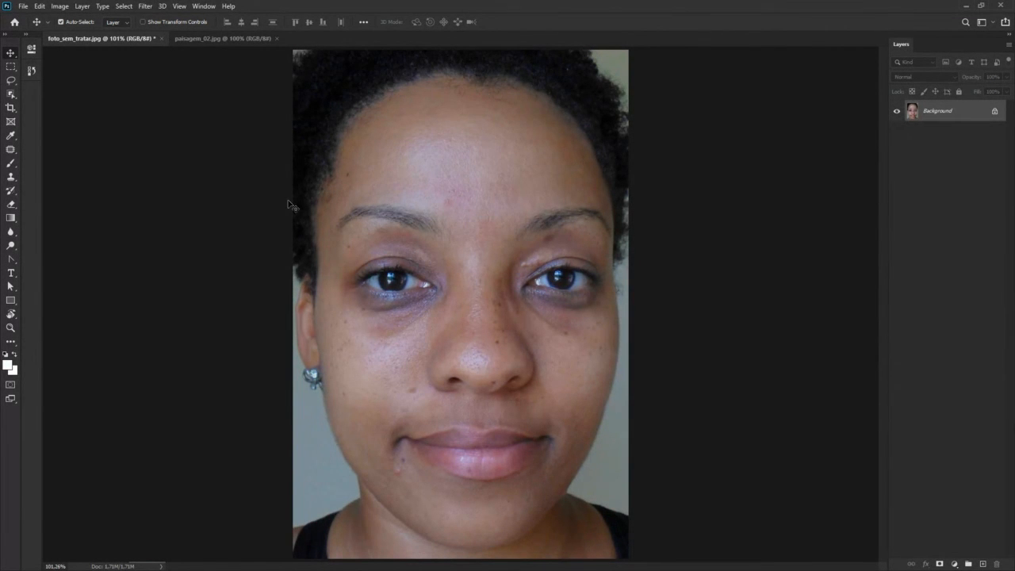
Step: Show the portrait's color channels and isolate Red, followed by Green on its own
click(204, 6)
click(222, 119)
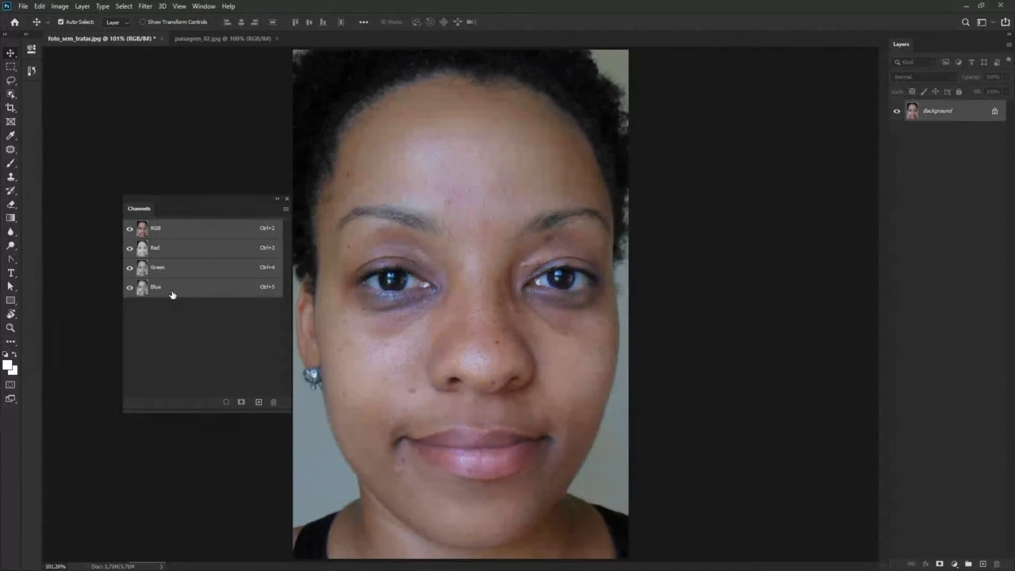
click(159, 248)
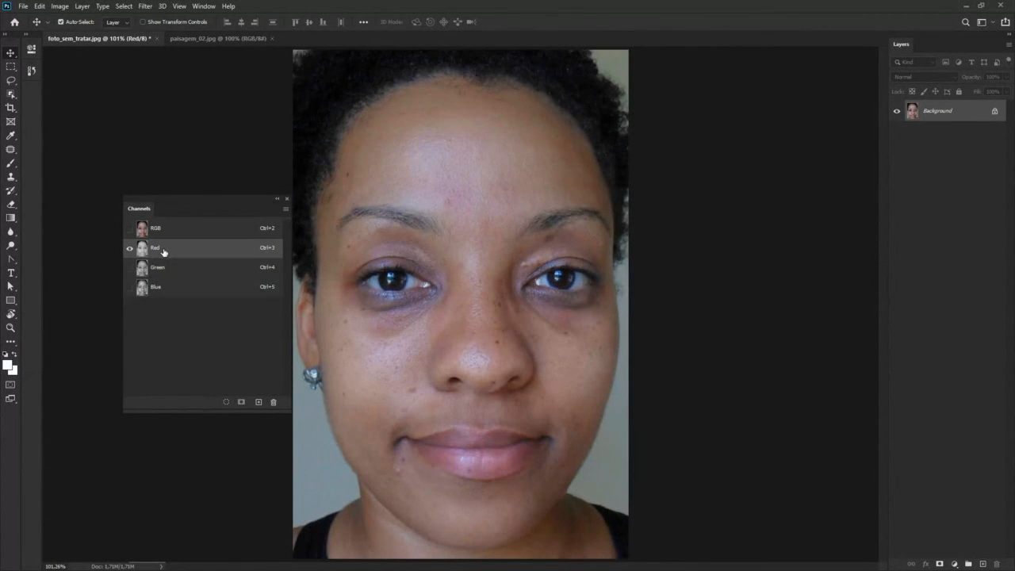
click(160, 269)
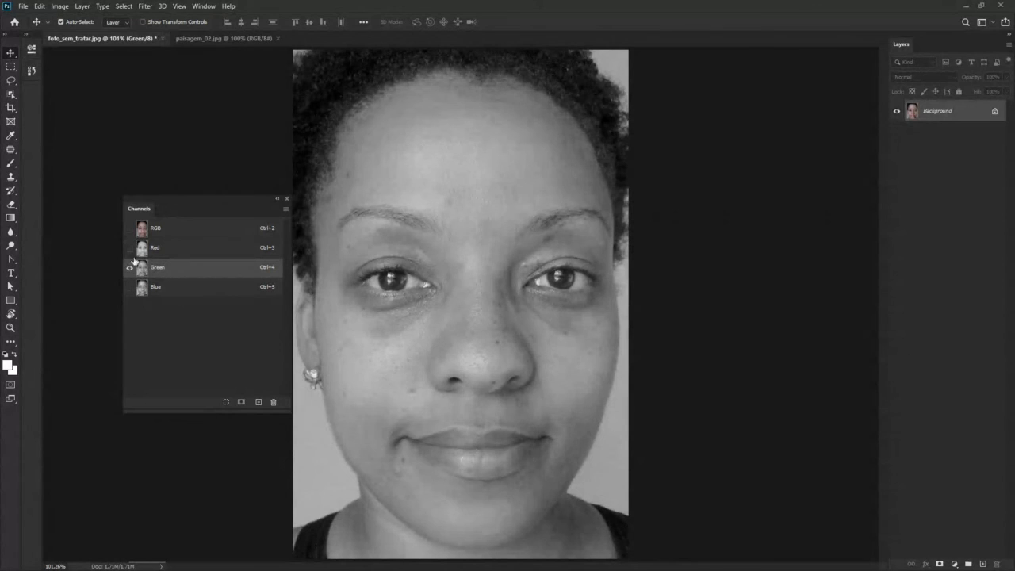
Step: Compare Red with Green and Red with Blue on the portrait, make all channels visible, and close the channel list
click(129, 247)
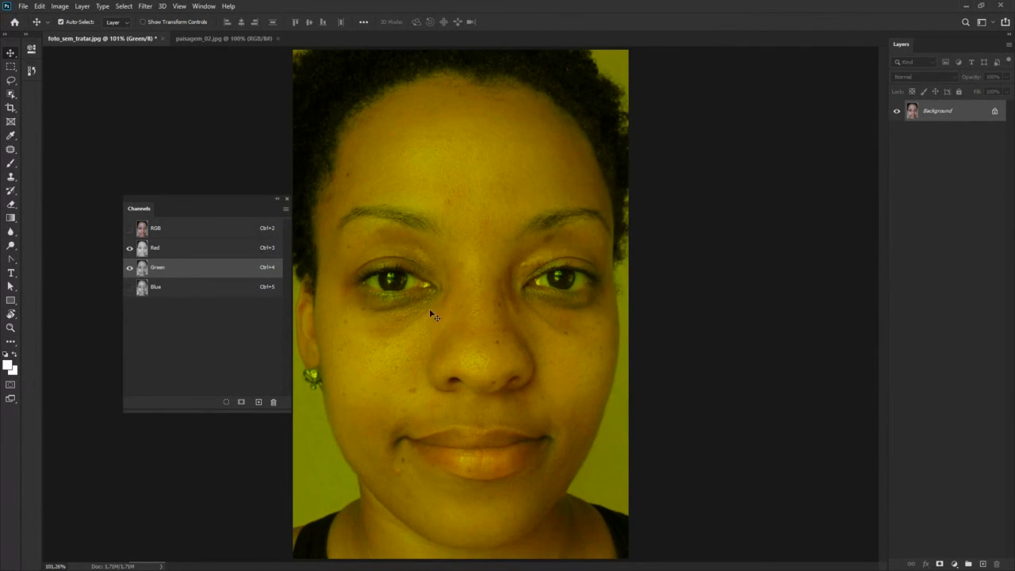
click(129, 267)
click(129, 286)
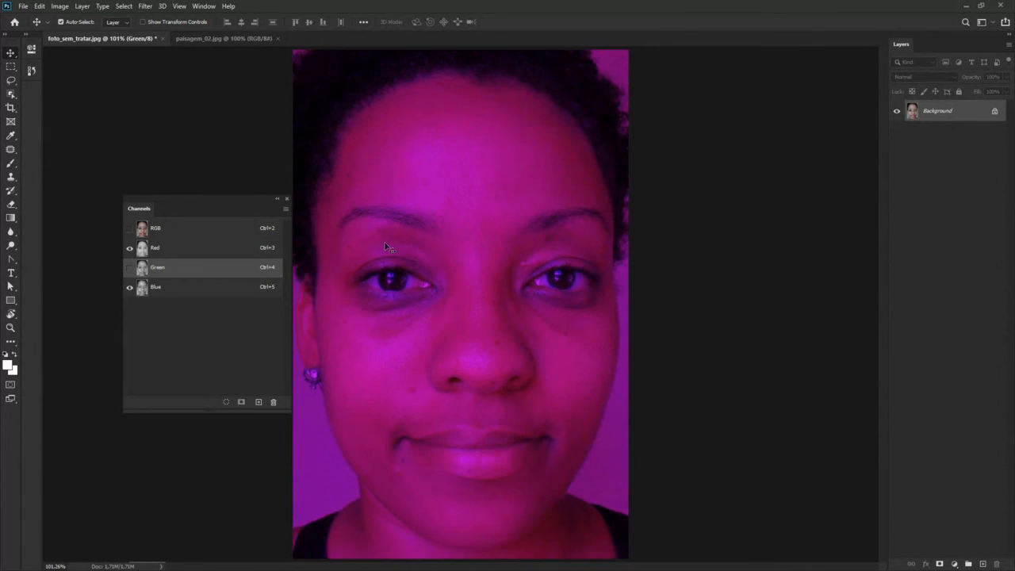
click(129, 267)
click(287, 198)
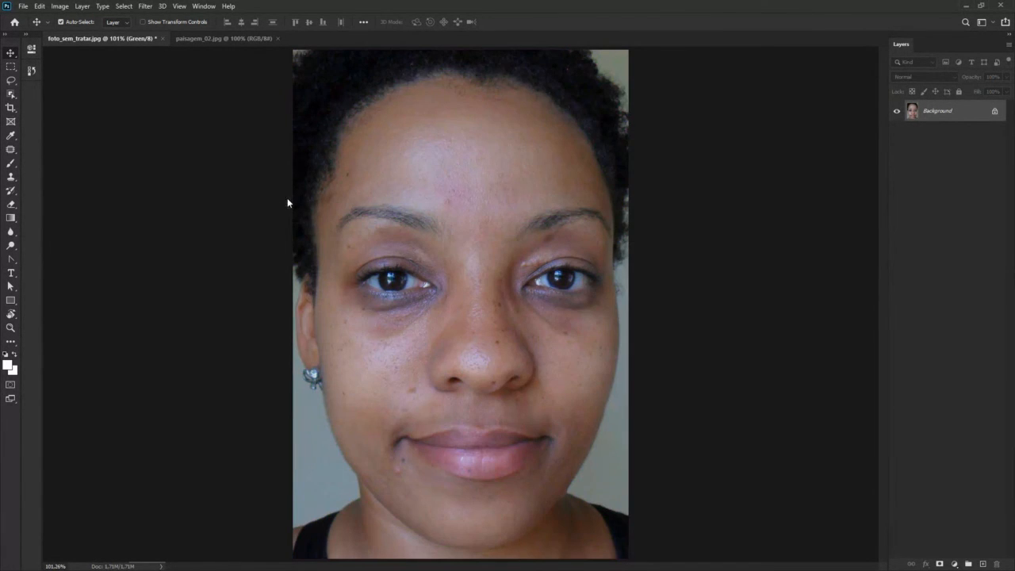
click(60, 7)
mouse_move(79, 33)
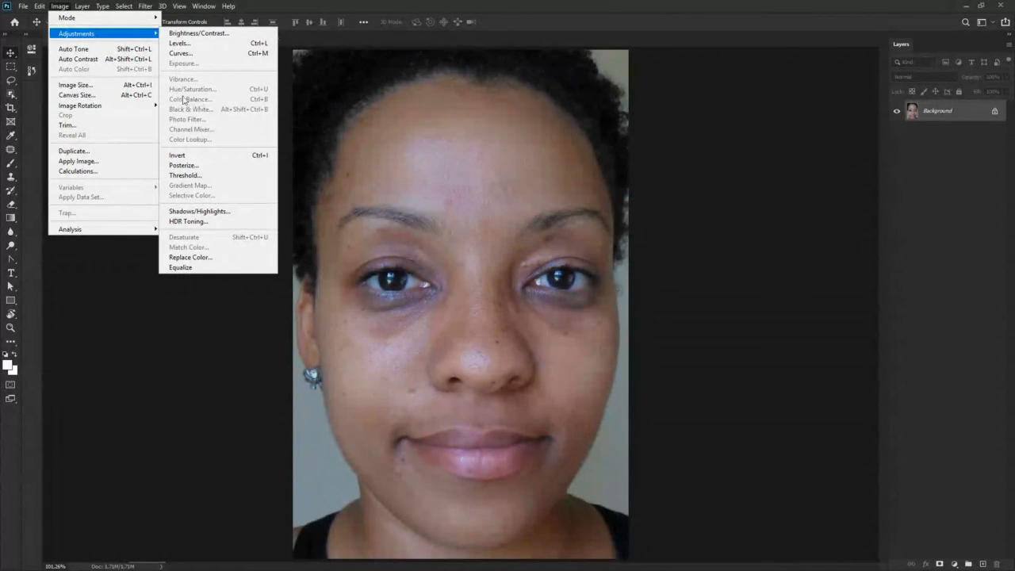
click(81, 6)
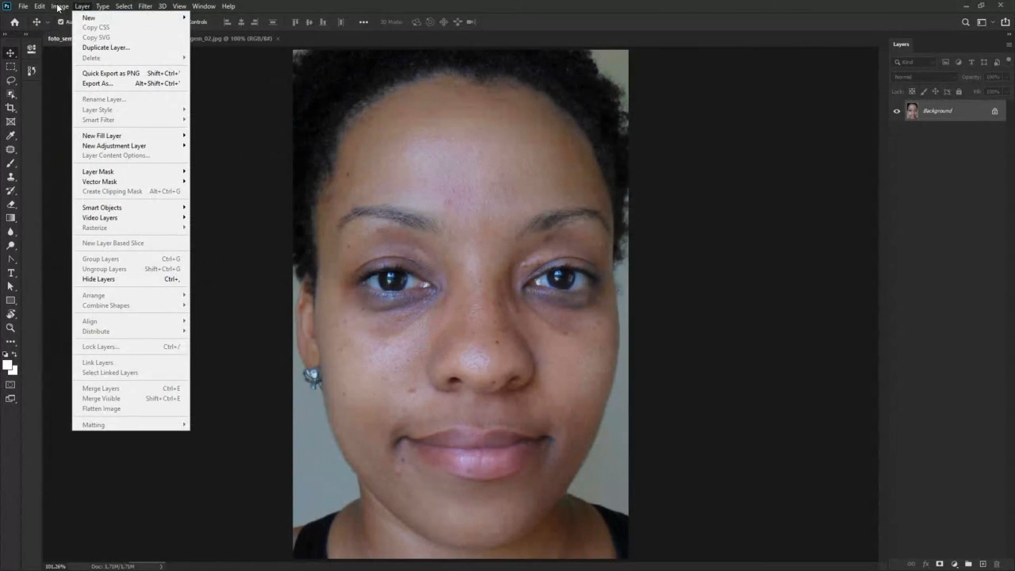
mouse_move(60, 7)
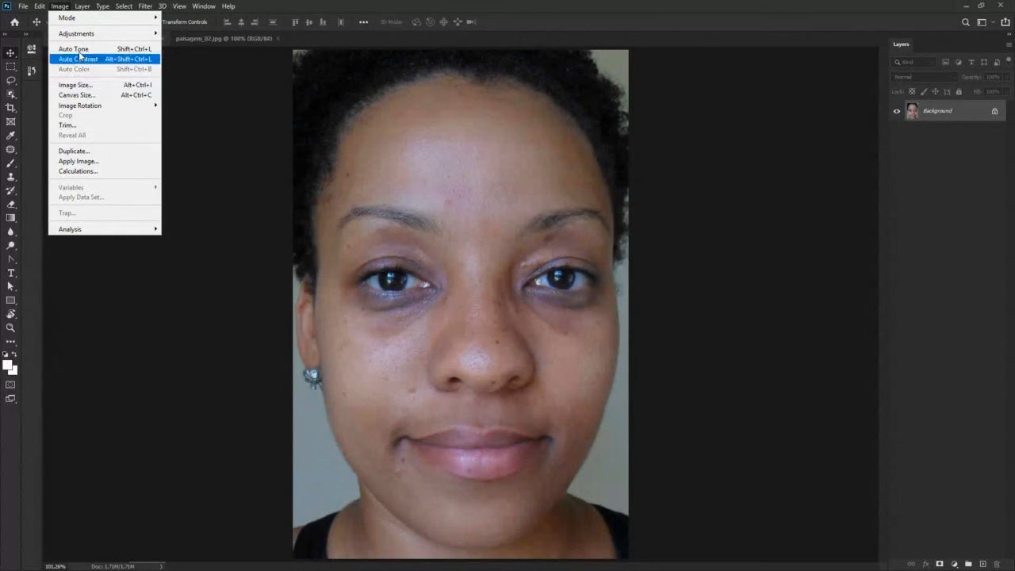
click(411, 335)
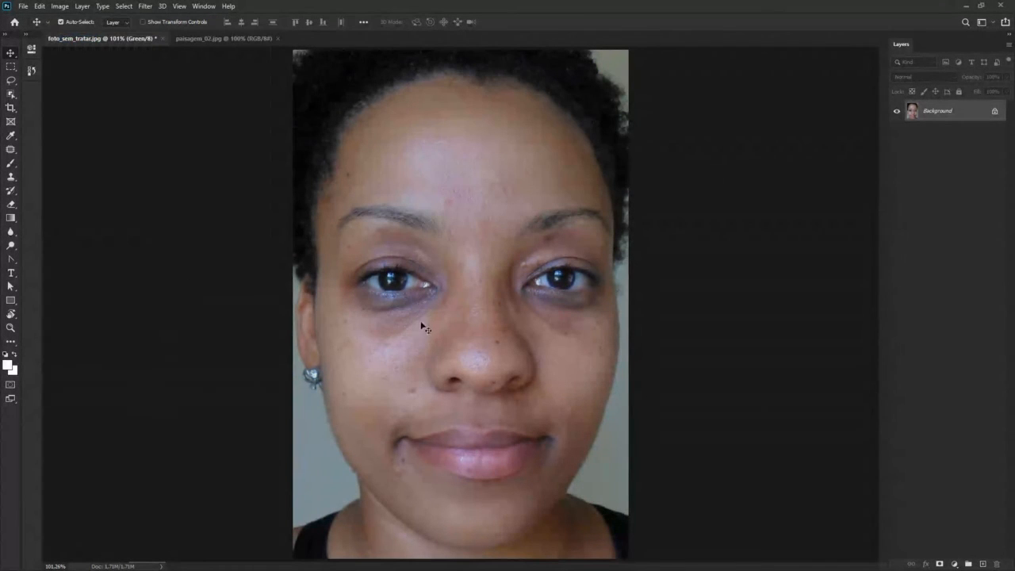
click(61, 6)
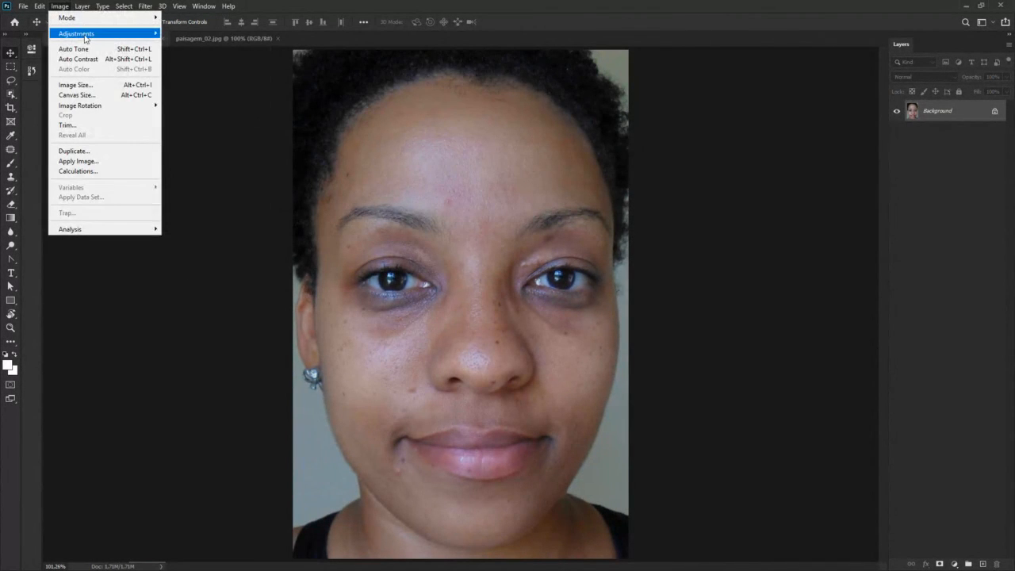
click(401, 390)
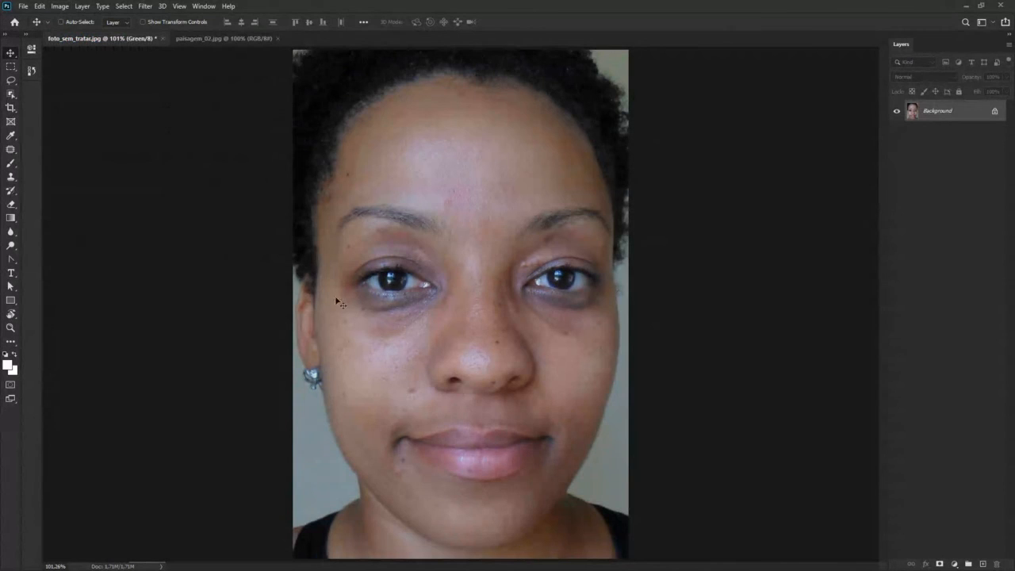
Step: Undo the last tonal correction on the portrait and reselect its RGB composite channel
key(ctrl+z)
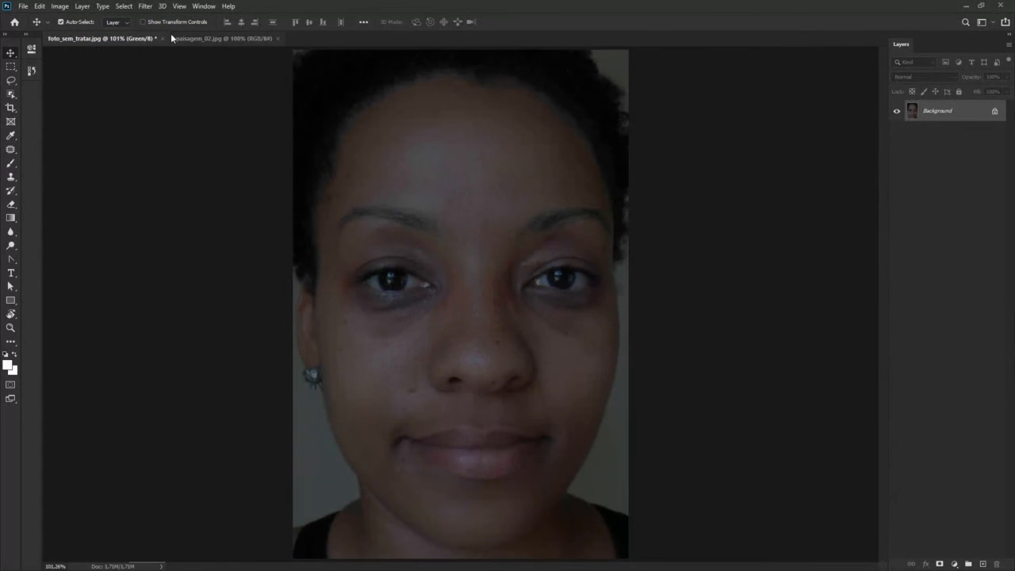
click(203, 6)
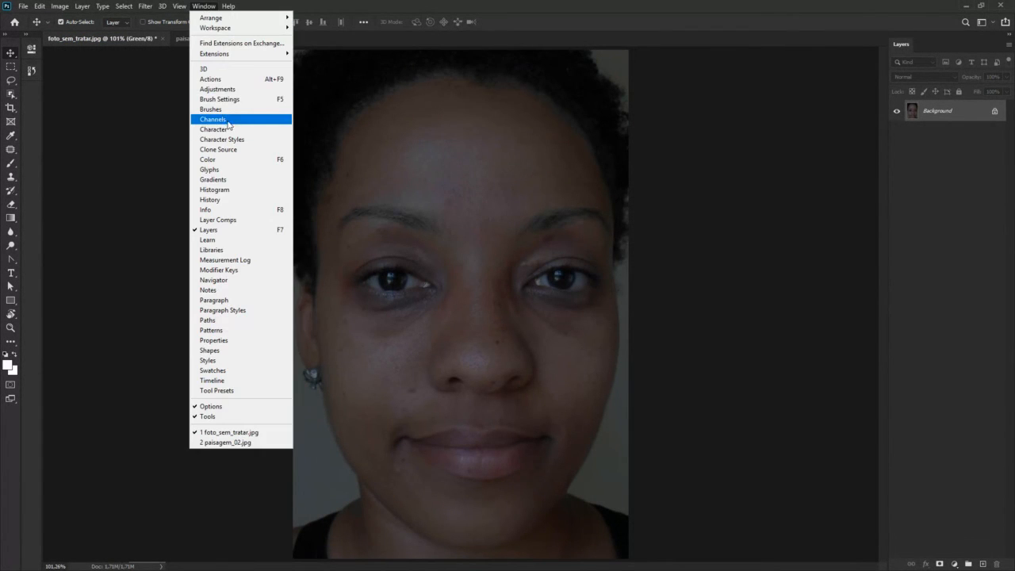
click(239, 121)
click(173, 229)
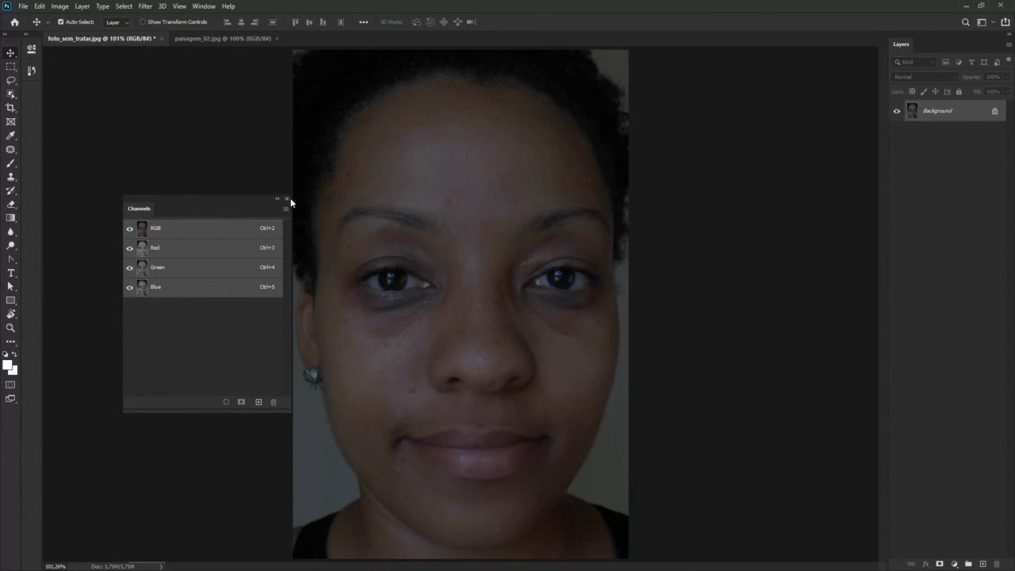
click(287, 198)
Step: Try a Color Balance on the dark portrait with the midtones' Cyan–Red level at +78
click(60, 6)
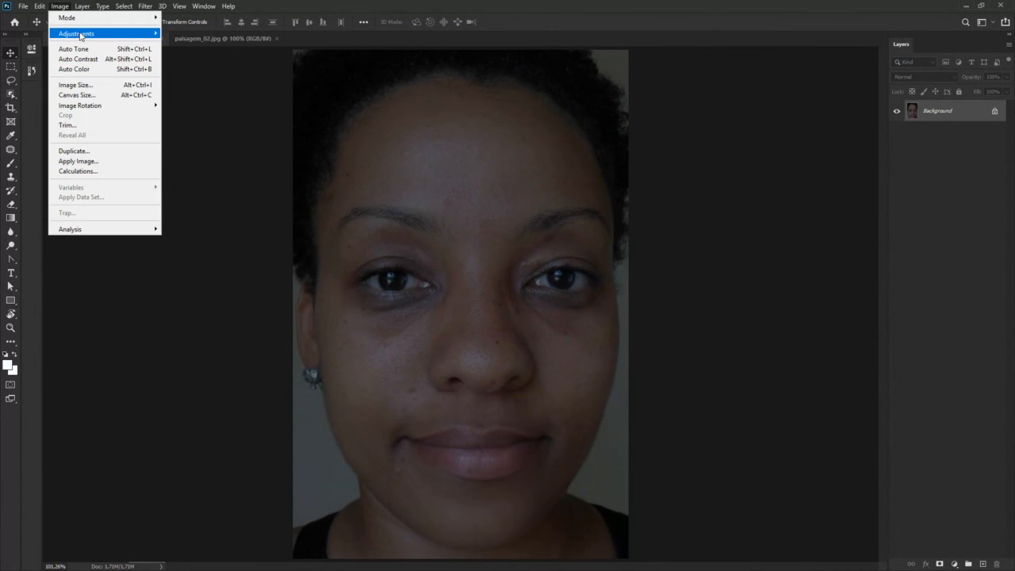
mouse_move(82, 34)
click(215, 99)
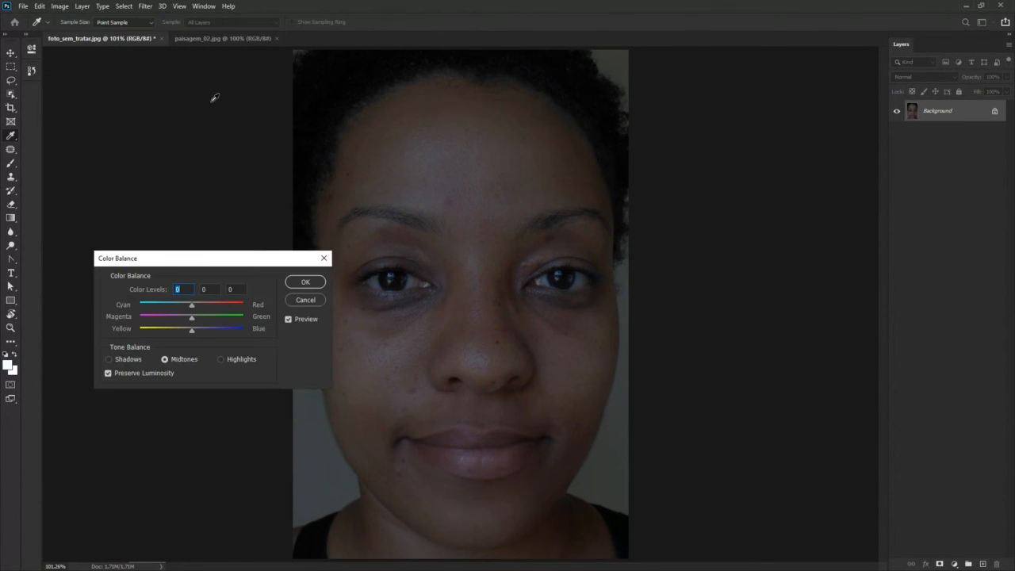
drag(261, 258, 272, 224)
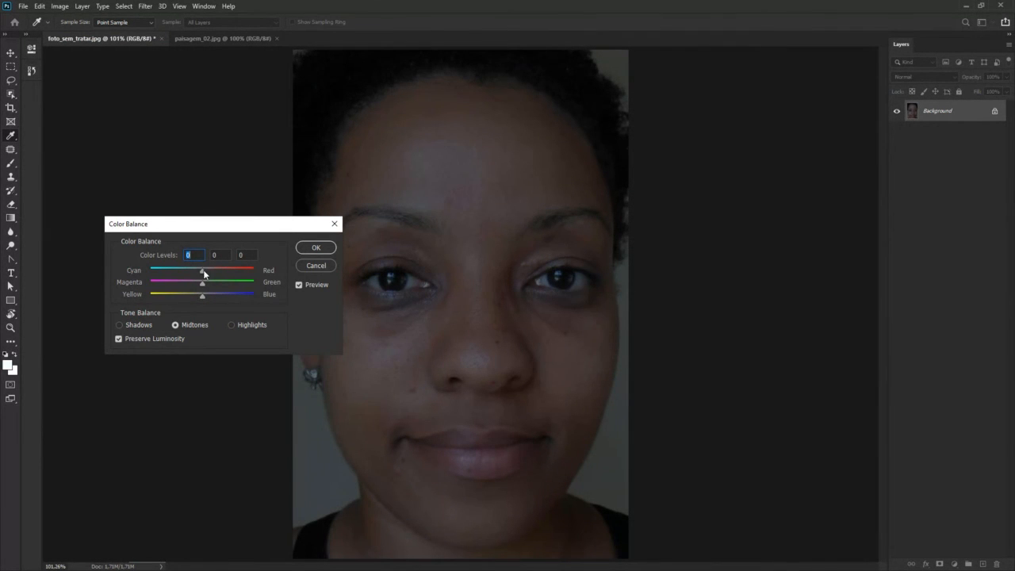
drag(203, 273, 244, 274)
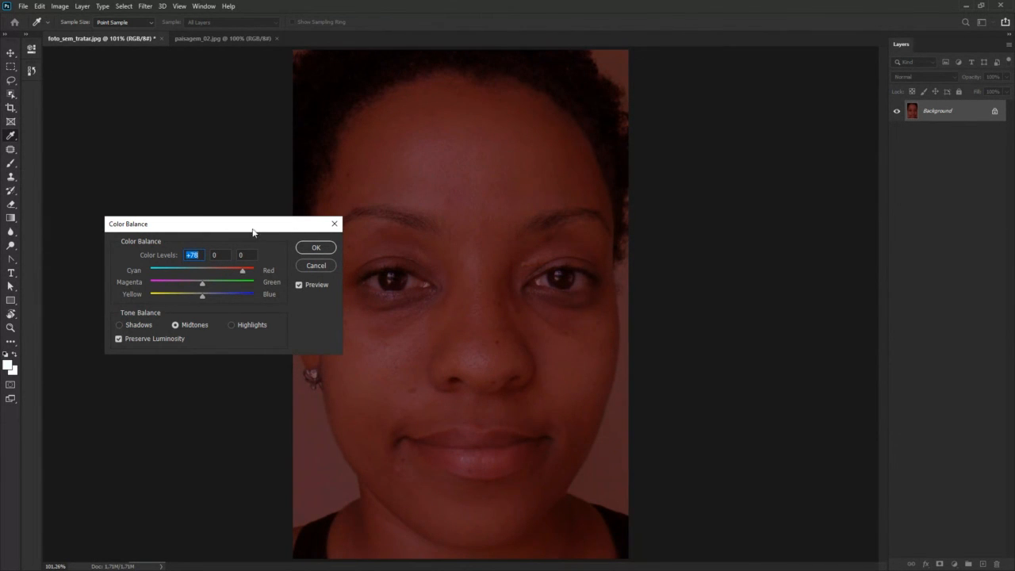
drag(252, 224, 231, 226)
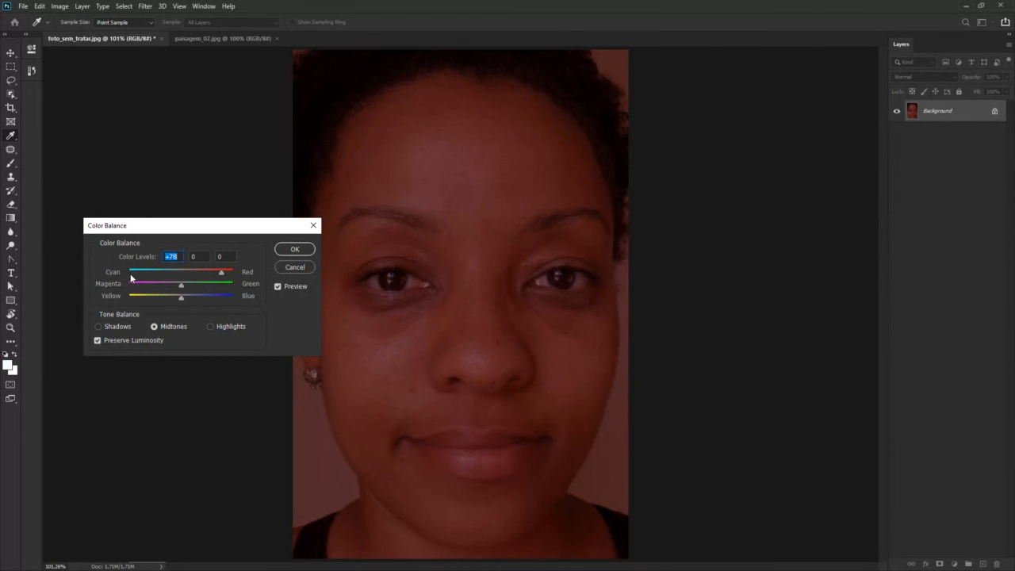
Step: Try the midtones' Cyan–Red level at -64, return it to 0, and discard the Color Balance adjustment
drag(223, 272, 149, 272)
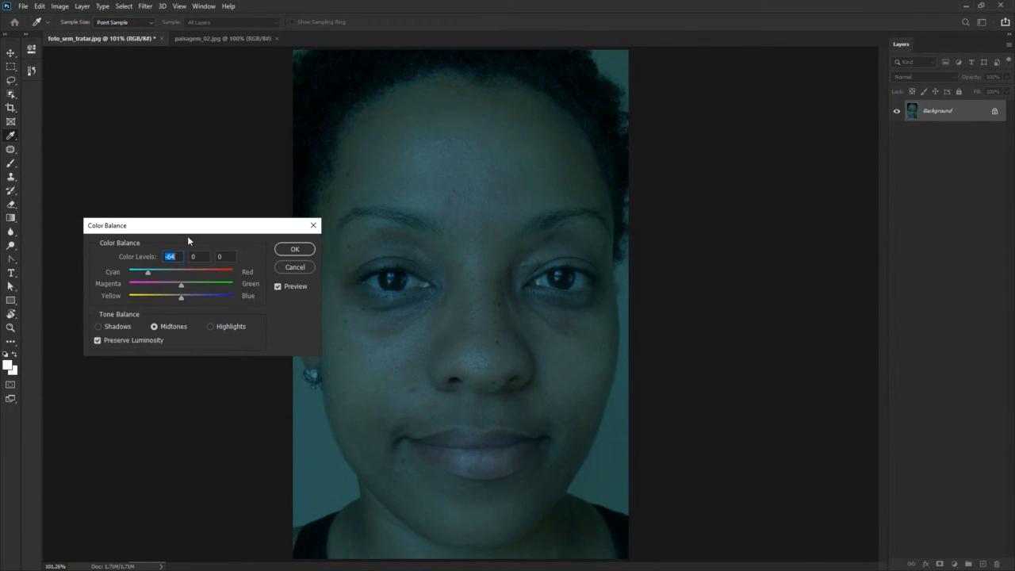
drag(190, 227, 182, 223)
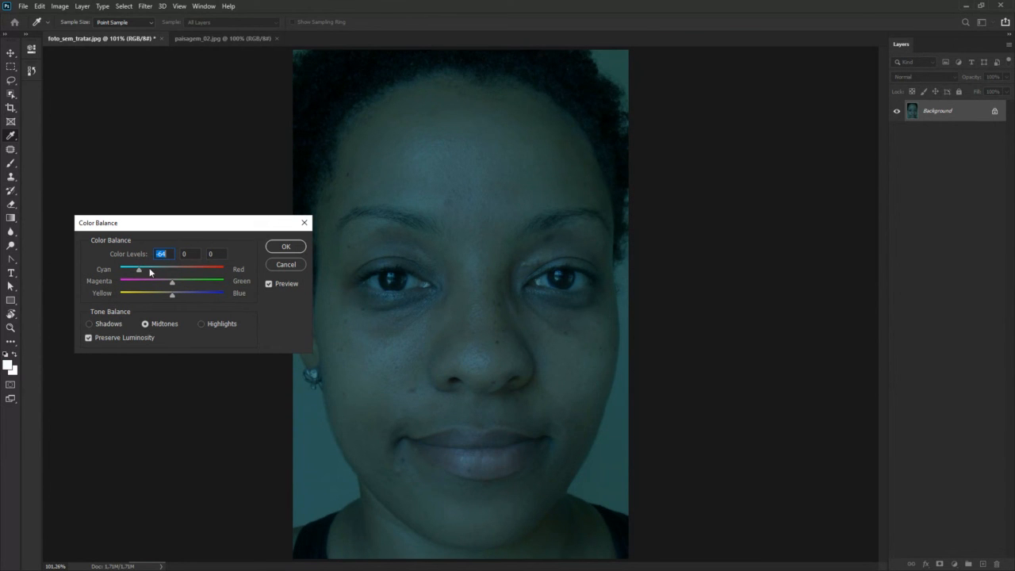
drag(139, 271, 178, 275)
drag(172, 277, 174, 277)
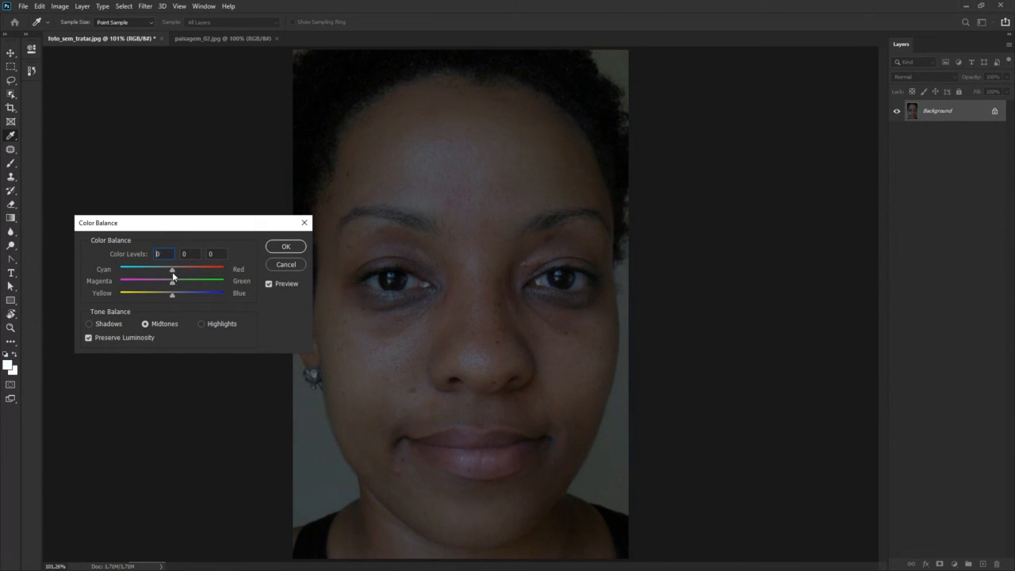
click(284, 266)
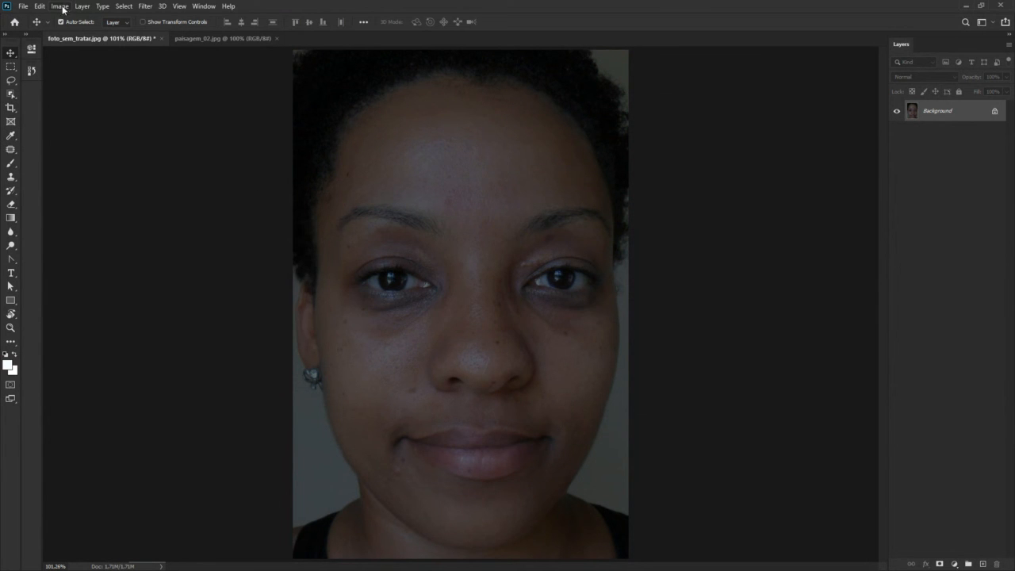
click(204, 6)
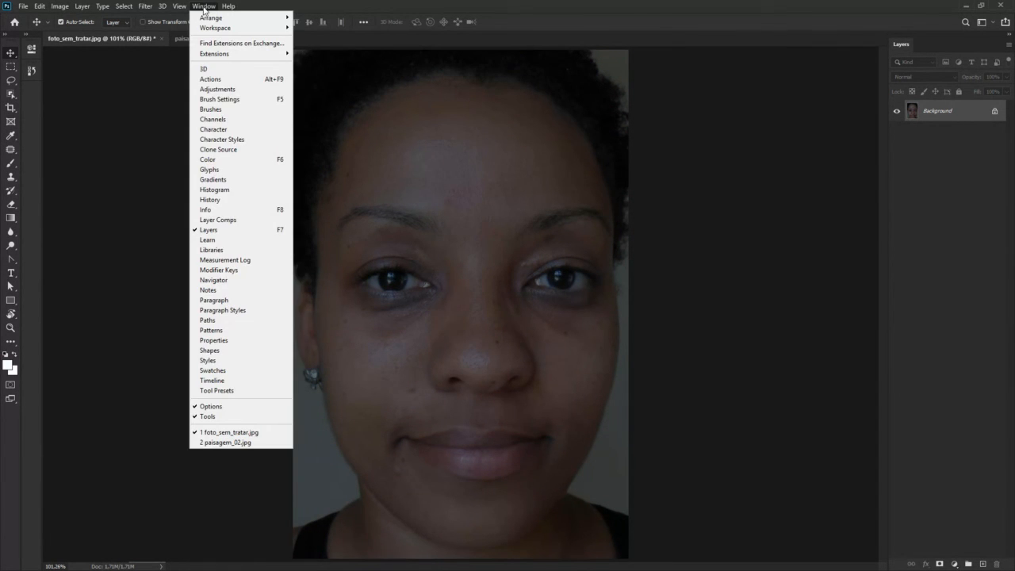
click(230, 208)
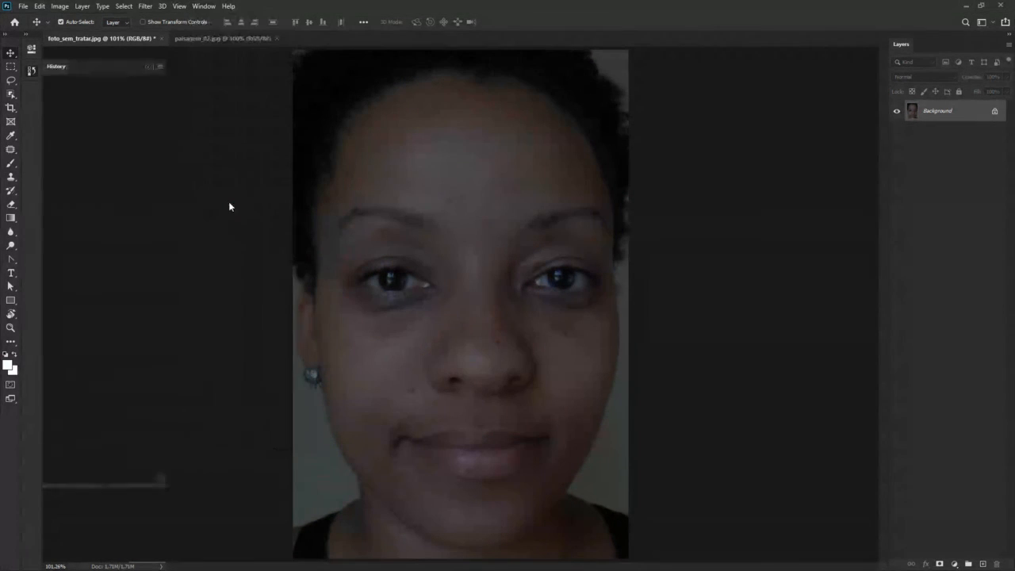
click(150, 66)
Step: Brighten the portrait with Levels, setting the input white point to 110 and slightly lowering the output white level
click(59, 6)
mouse_move(80, 34)
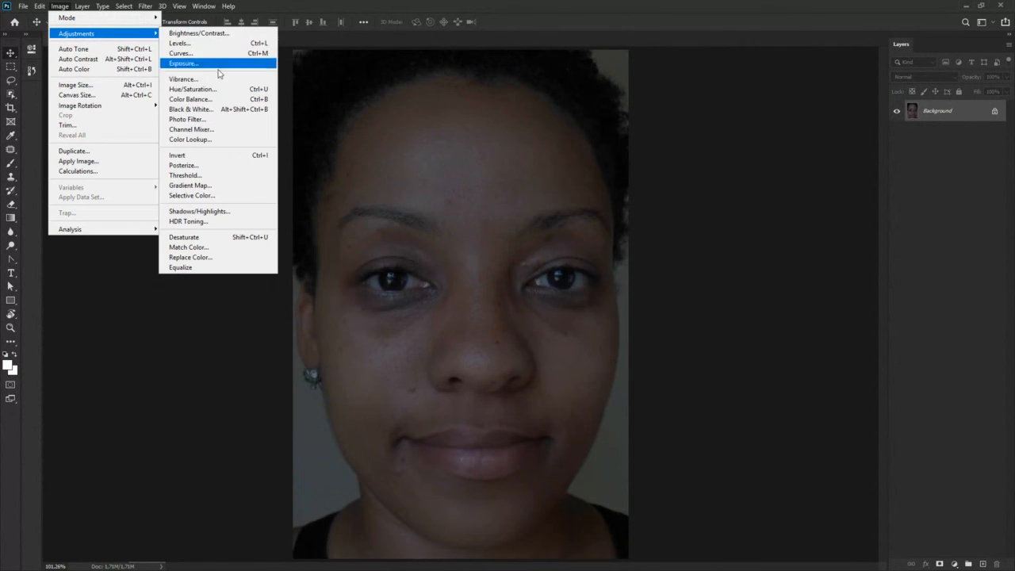
click(198, 42)
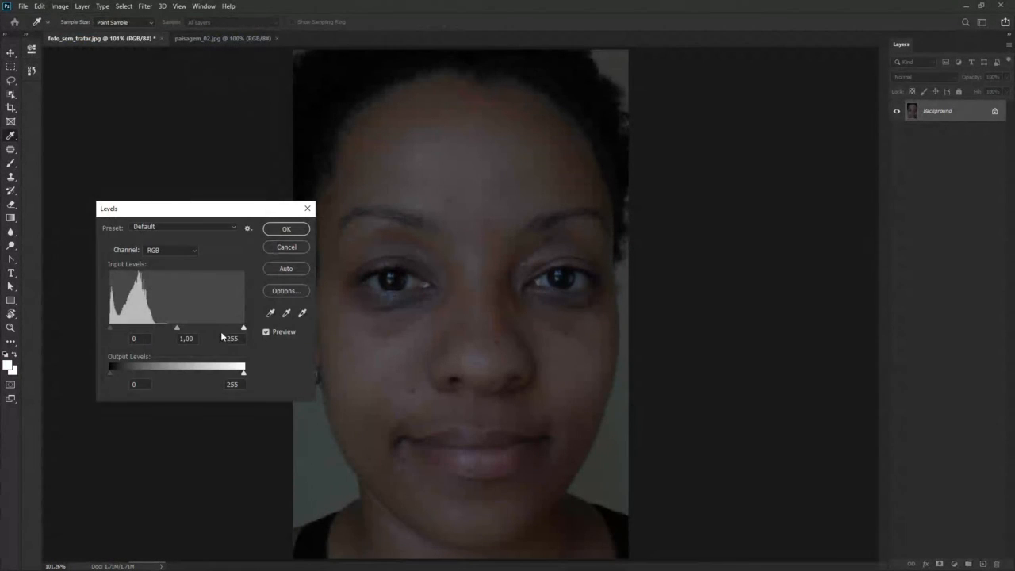
drag(244, 327, 167, 327)
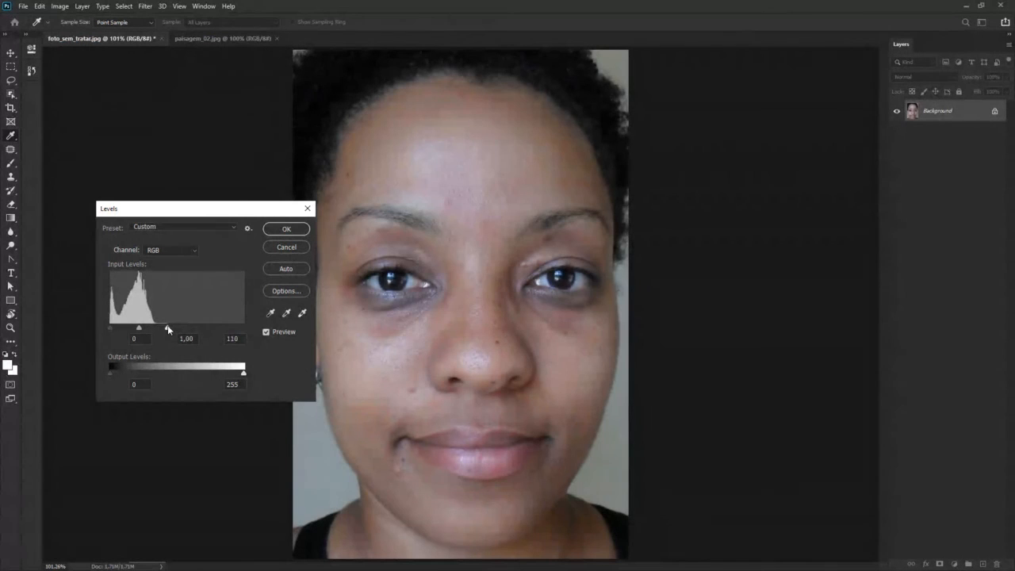
drag(243, 373, 227, 372)
click(283, 229)
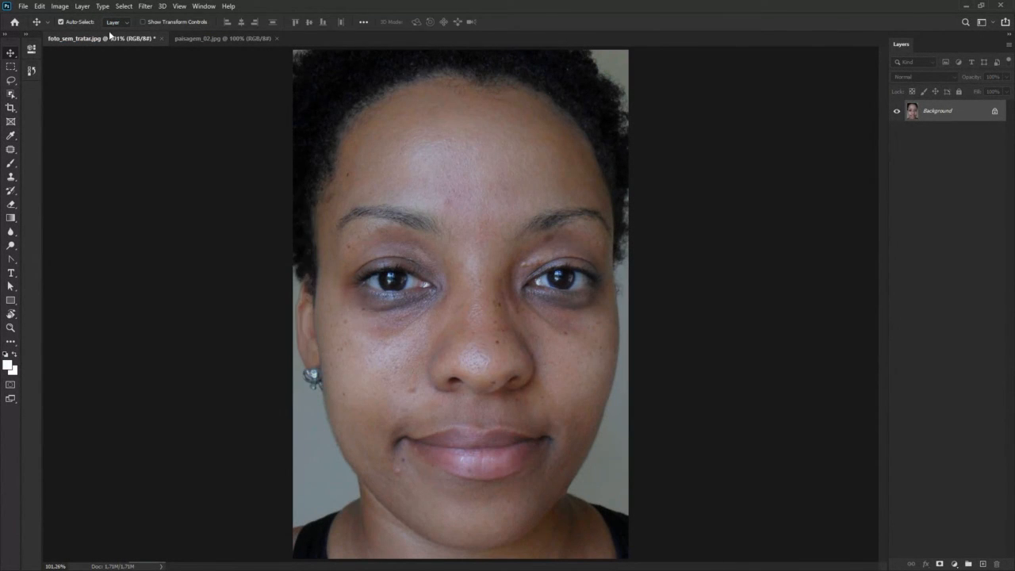
Step: Apply Color Balance to the portrait's midtones with Cyan–Red at +26 and Magenta–Green at -44
click(60, 7)
mouse_move(77, 33)
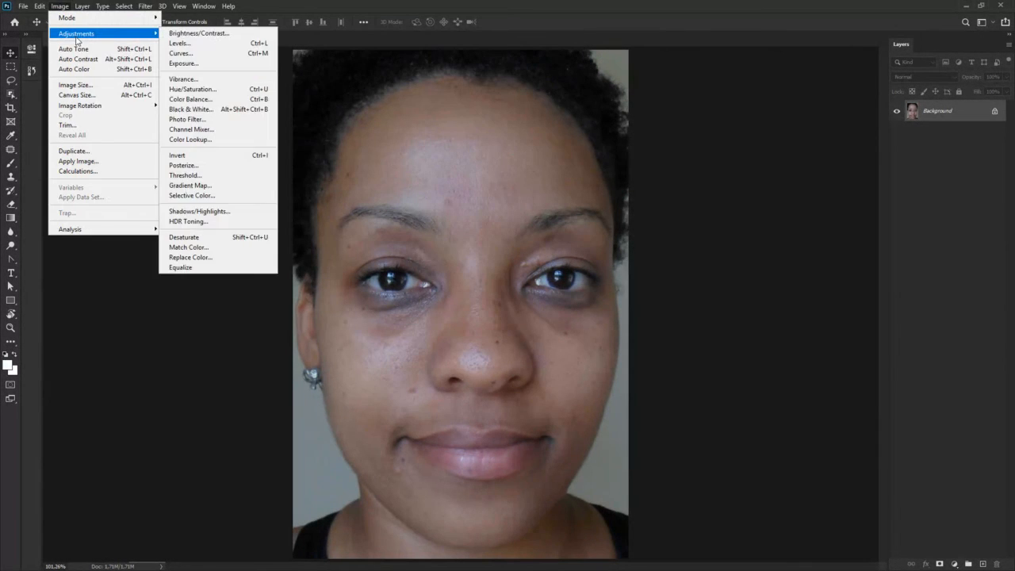
click(194, 100)
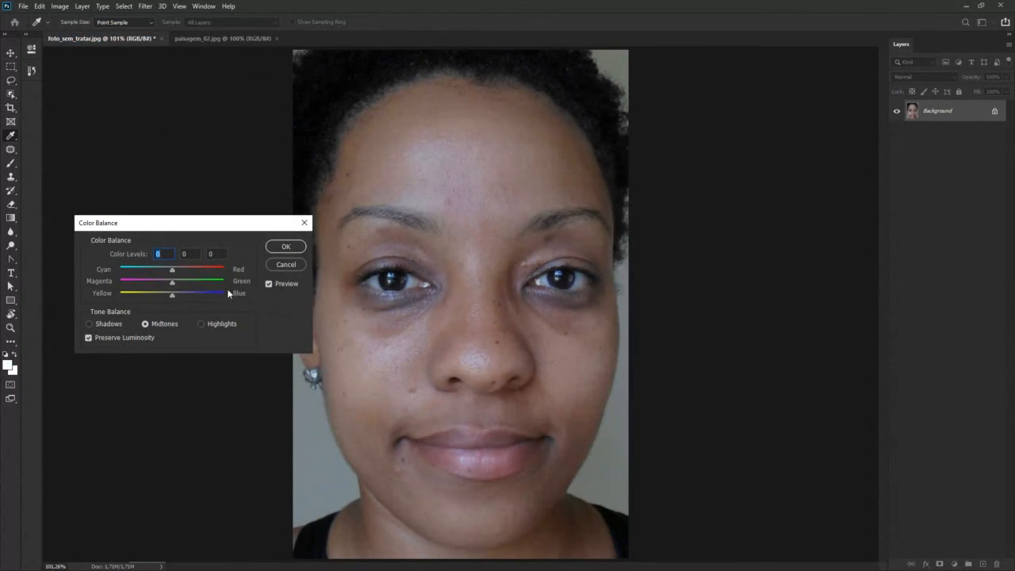
drag(174, 270, 183, 275)
drag(184, 273, 176, 272)
drag(183, 272, 185, 272)
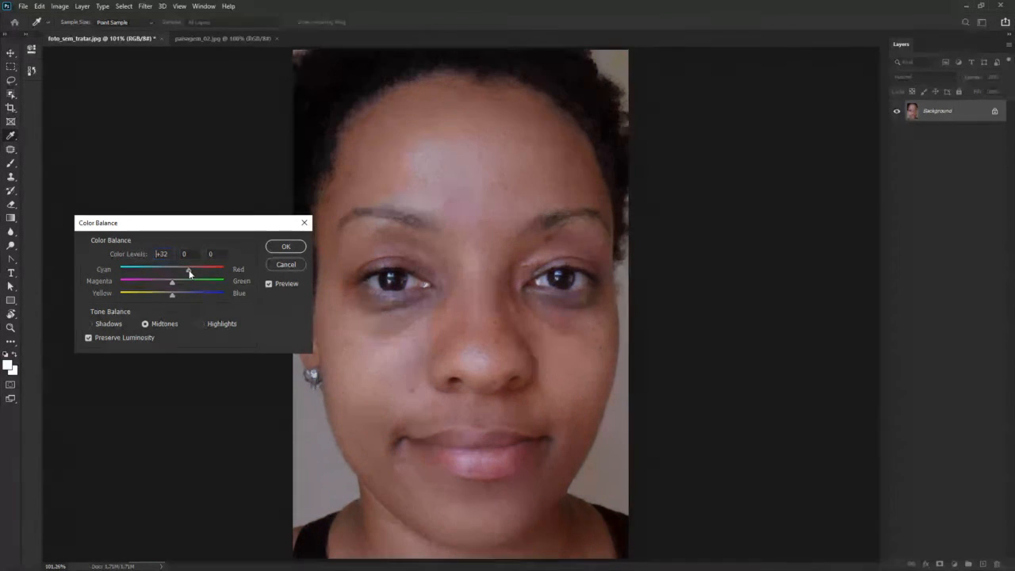
drag(189, 273, 150, 284)
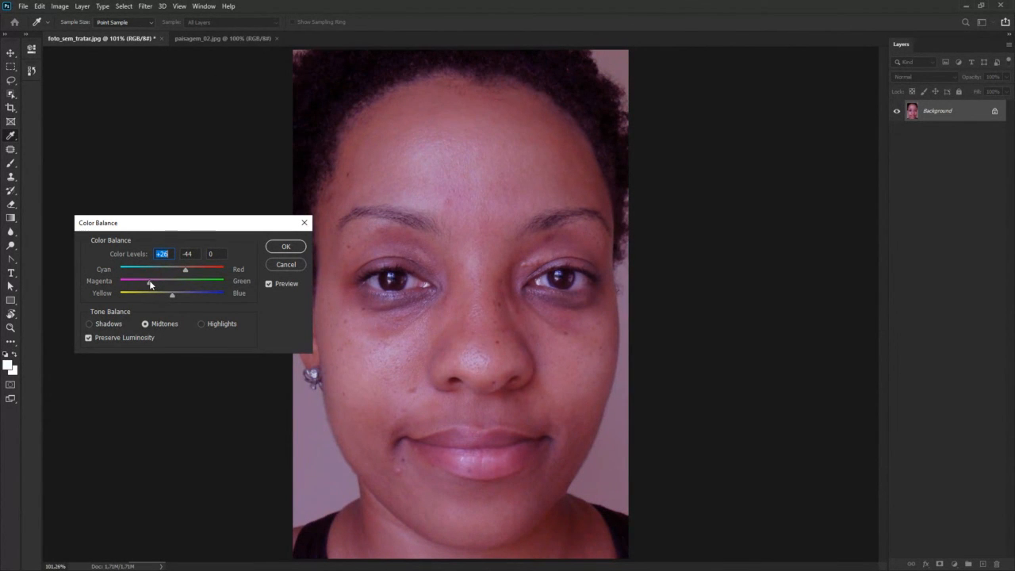
Step: Try shifting the midtones toward green and reset their Magenta–Green level to 0
drag(150, 284, 195, 286)
click(187, 254)
text(0)
Step: Try the midtones' Yellow–Blue level at -66 and +49, and return it to 0
click(212, 253)
drag(170, 295, 138, 298)
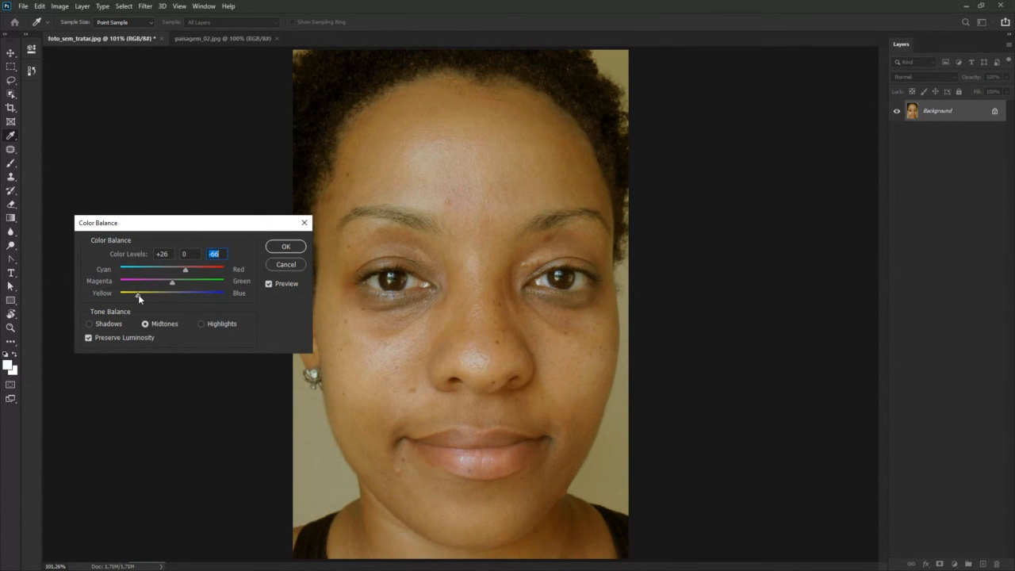
drag(138, 294, 182, 293)
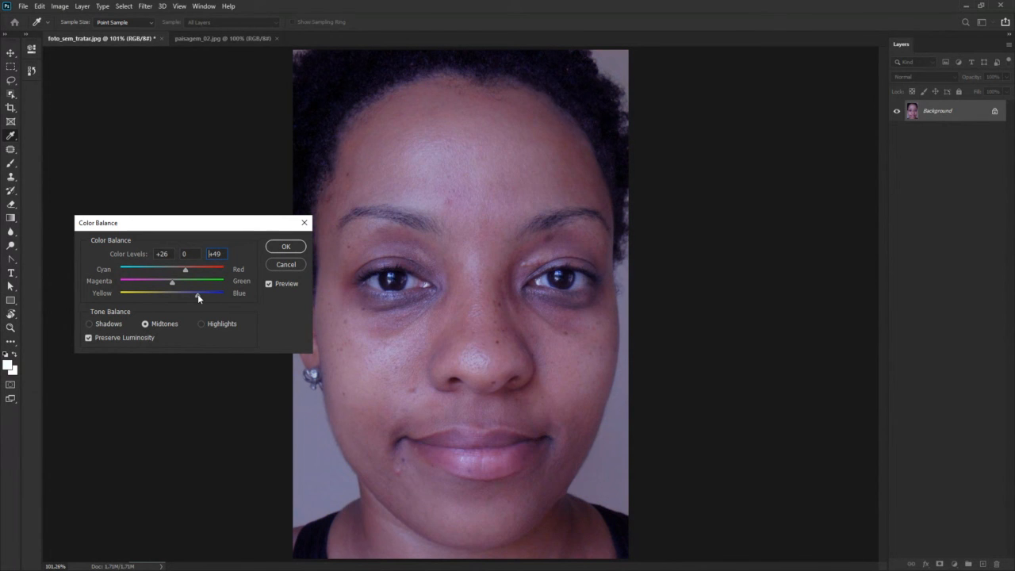
mouse_move(197, 294)
mouse_down()
mouse_move(220, 298)
mouse_move(179, 291)
mouse_up()
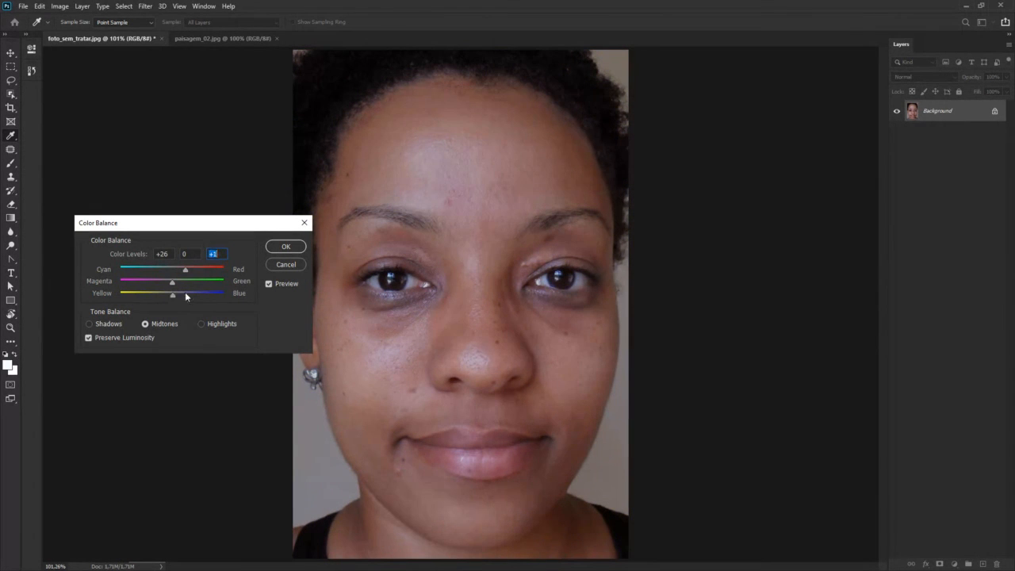
double_click(217, 254)
text(0)
Step: Look through the Shadows and Highlights tone ranges with Yellow–Blue kept at 0, and apply the Color Balance adjustment
click(113, 325)
click(220, 322)
click(111, 323)
mouse_move(171, 293)
mouse_down()
mouse_move(186, 294)
mouse_move(147, 291)
mouse_move(171, 293)
mouse_up()
double_click(211, 254)
text(0)
click(159, 325)
click(286, 246)
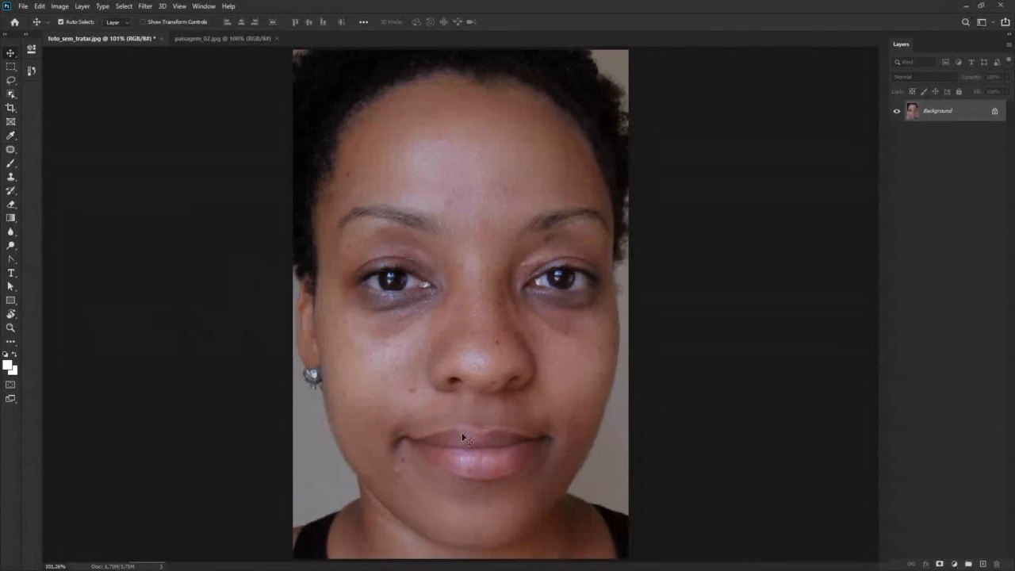
Step: Try a Black & White adjustment on the portrait with Reds at 72% and Yellows at 123%
click(60, 6)
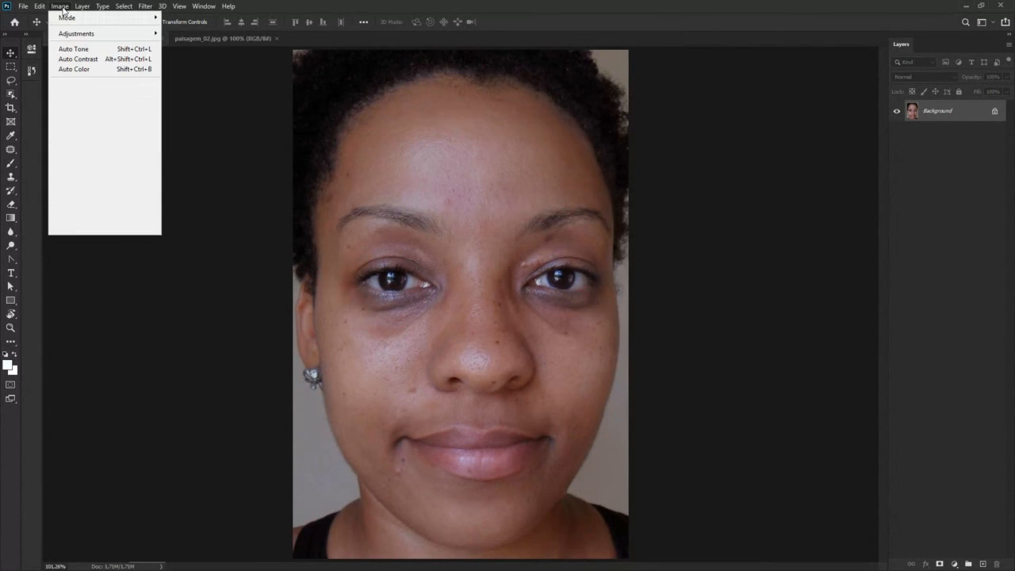
mouse_move(76, 36)
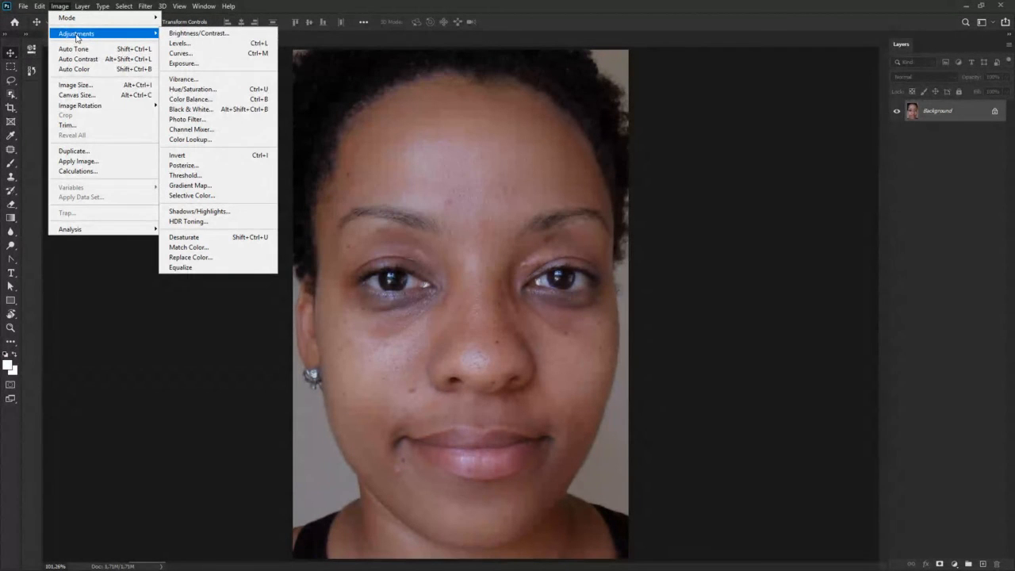
click(189, 109)
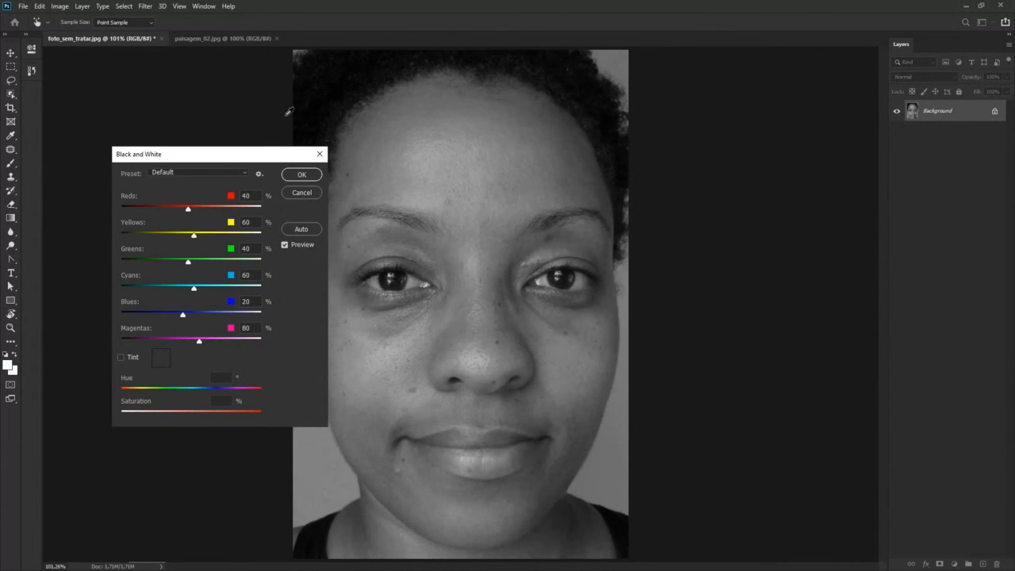
mouse_move(279, 160)
mouse_down()
mouse_move(260, 162)
mouse_move(270, 165)
mouse_up()
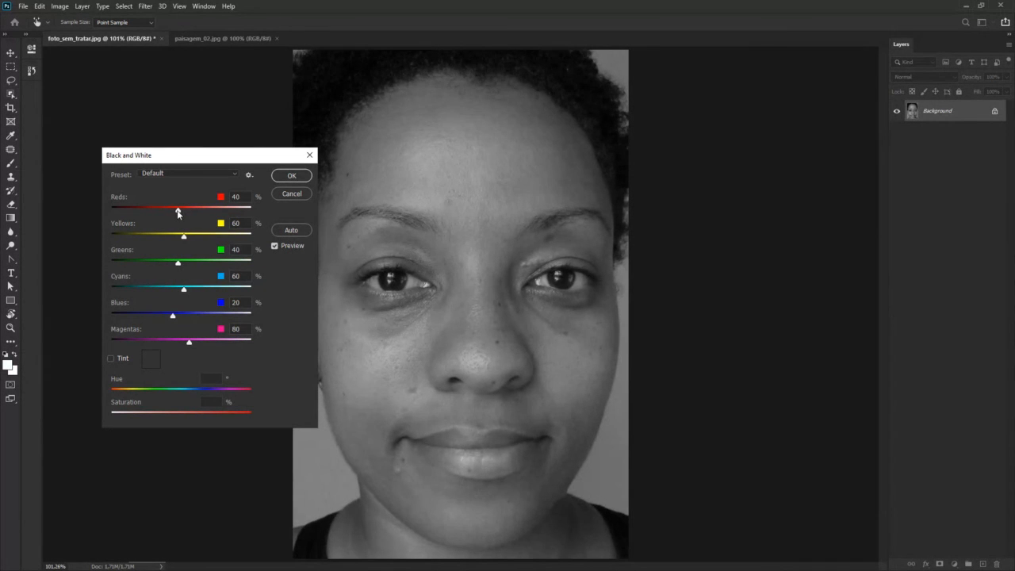
drag(178, 211, 177, 212)
mouse_move(217, 156)
mouse_down()
mouse_move(204, 157)
mouse_move(219, 155)
mouse_up()
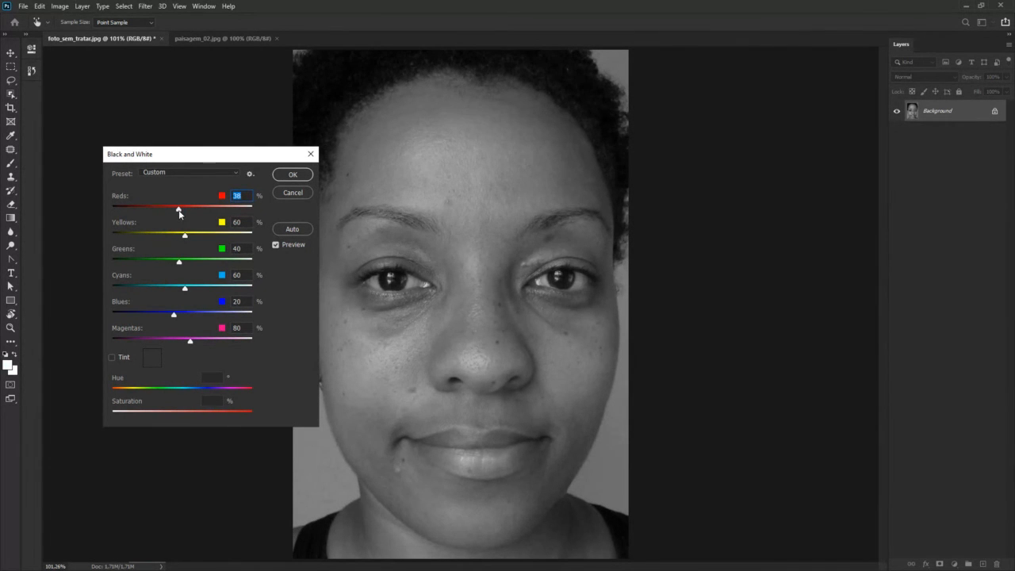
drag(179, 212, 178, 243)
drag(255, 158, 233, 158)
drag(156, 236, 165, 211)
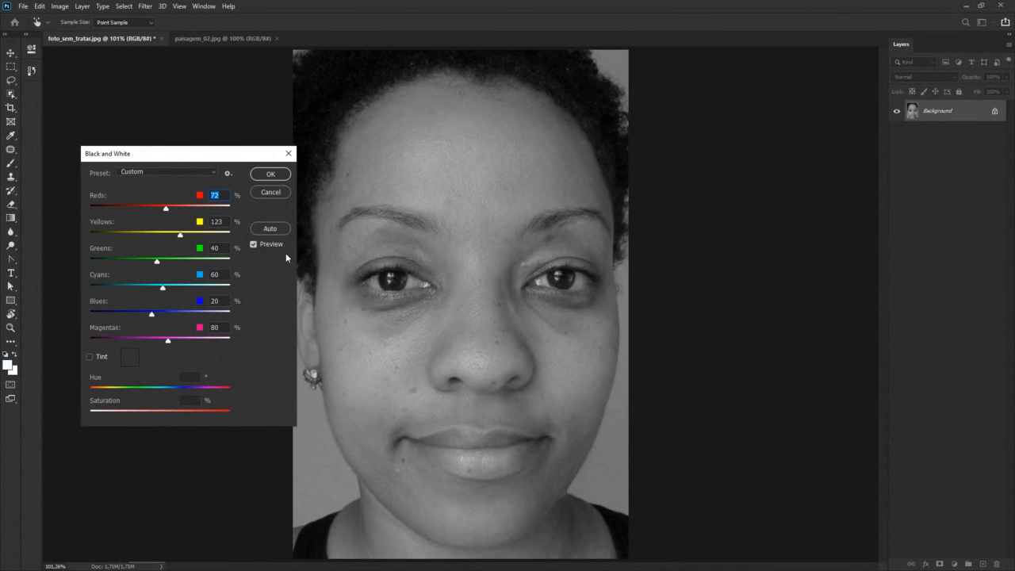
Step: Compare the black-and-white preview with the color portrait
click(270, 244)
click(269, 244)
click(269, 244)
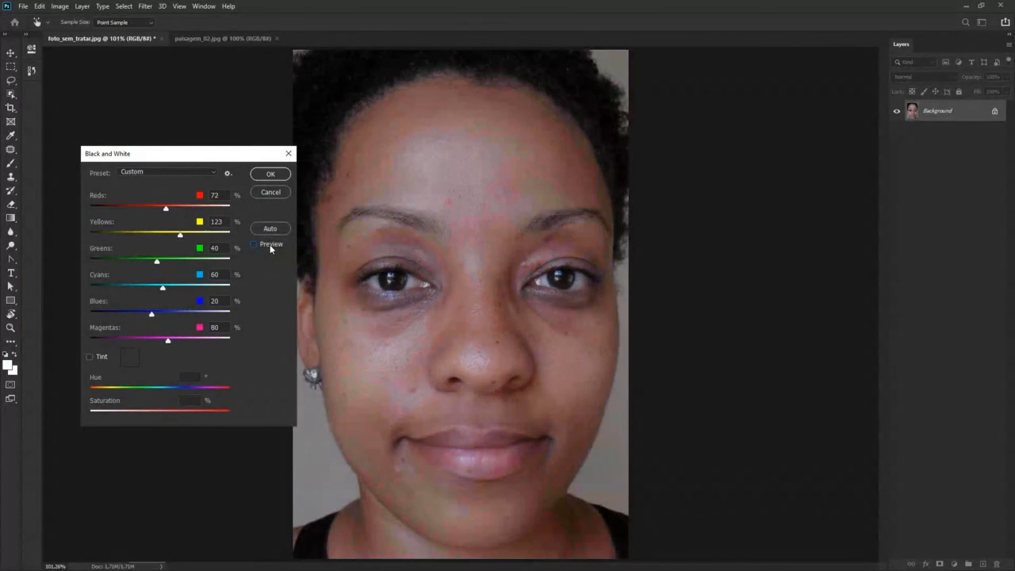
click(270, 244)
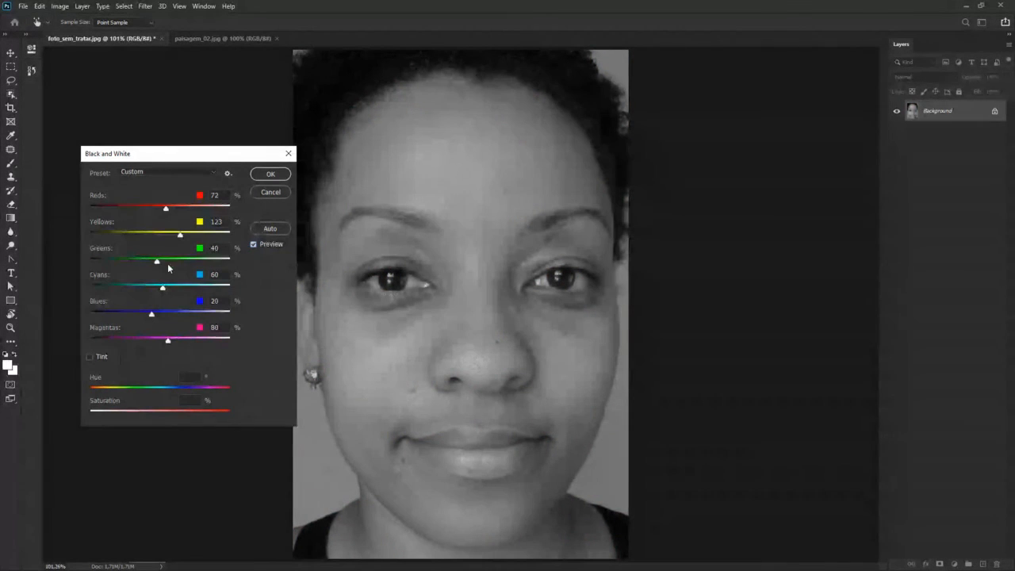
Step: Try Greens at 23%, Cyans at 130% and a tint of hue 125° with 32% saturation, and discard the Black & White adjustment
drag(156, 262, 183, 287)
click(89, 356)
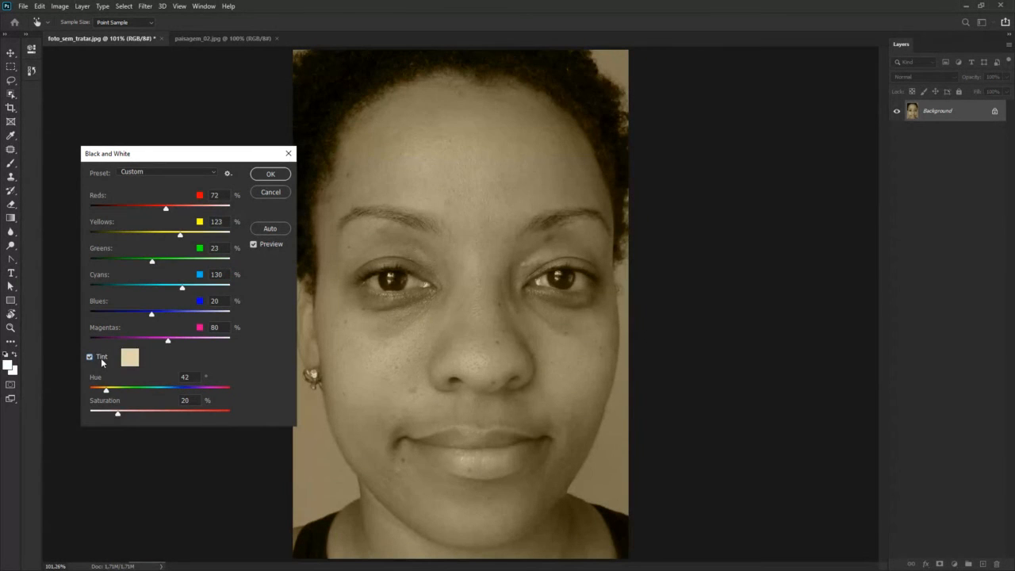
click(101, 358)
click(100, 357)
drag(115, 414, 140, 400)
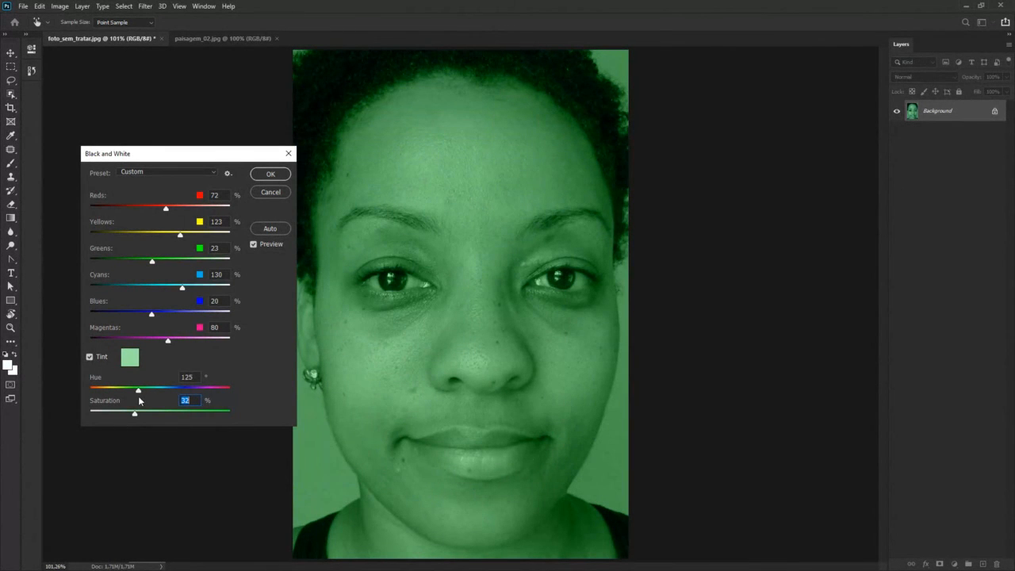
click(90, 357)
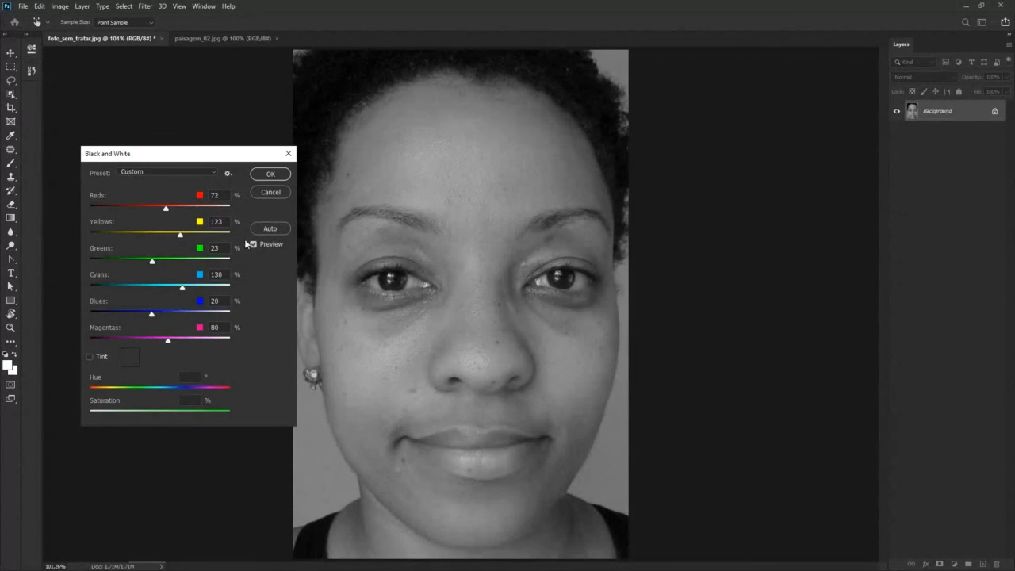
click(270, 192)
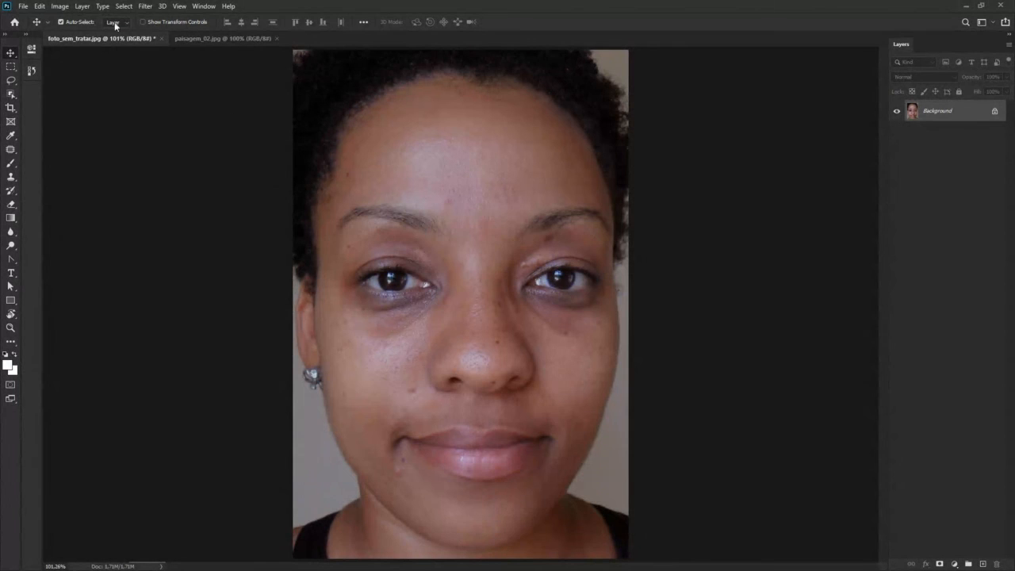
Step: Start a Photo Filter on the portrait with Warming Filter (LBA) and a density of 100%
click(61, 6)
mouse_move(87, 35)
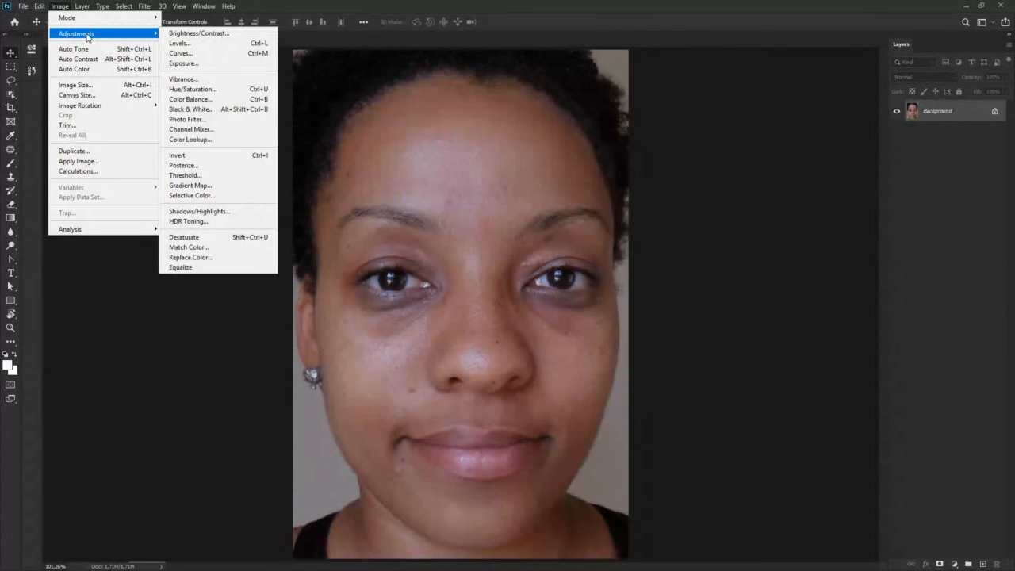
click(225, 119)
drag(528, 141, 248, 244)
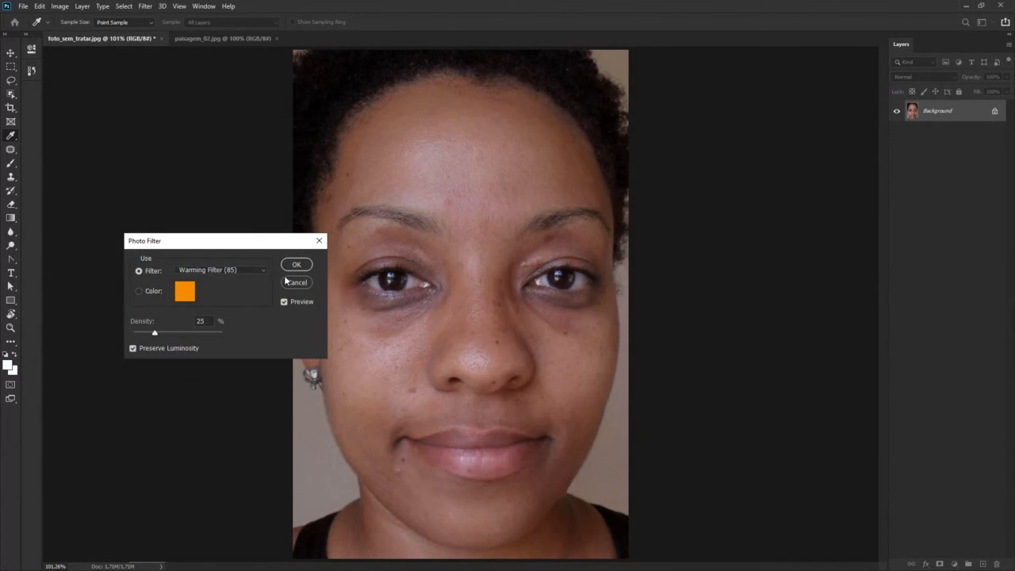
drag(265, 243, 294, 283)
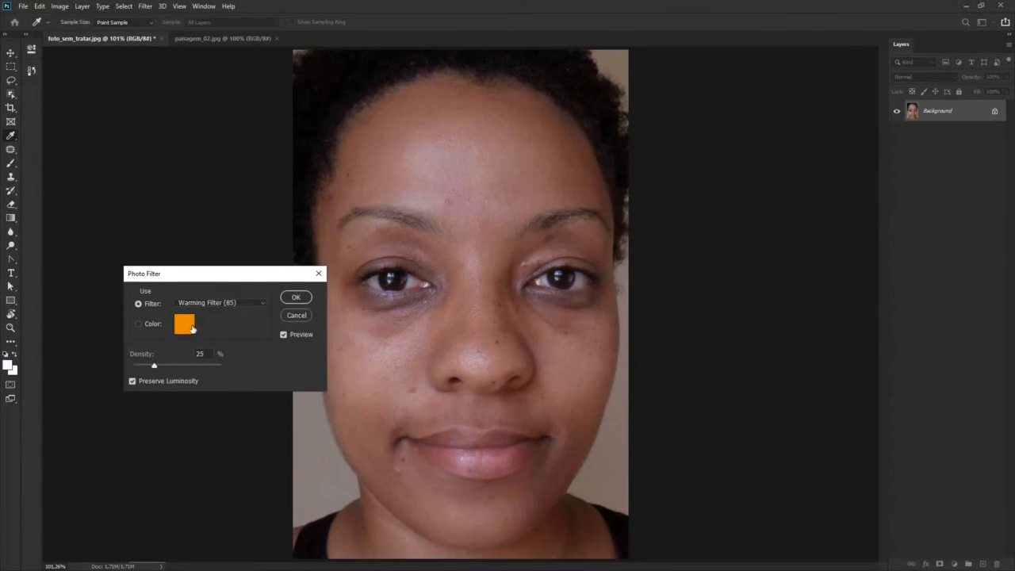
click(226, 303)
click(216, 321)
drag(176, 364, 238, 368)
Step: Try Warming Filter (81) and the Cooling Filters (80), (LBB) and (82) on the portrait
click(228, 304)
click(212, 332)
click(219, 303)
click(222, 336)
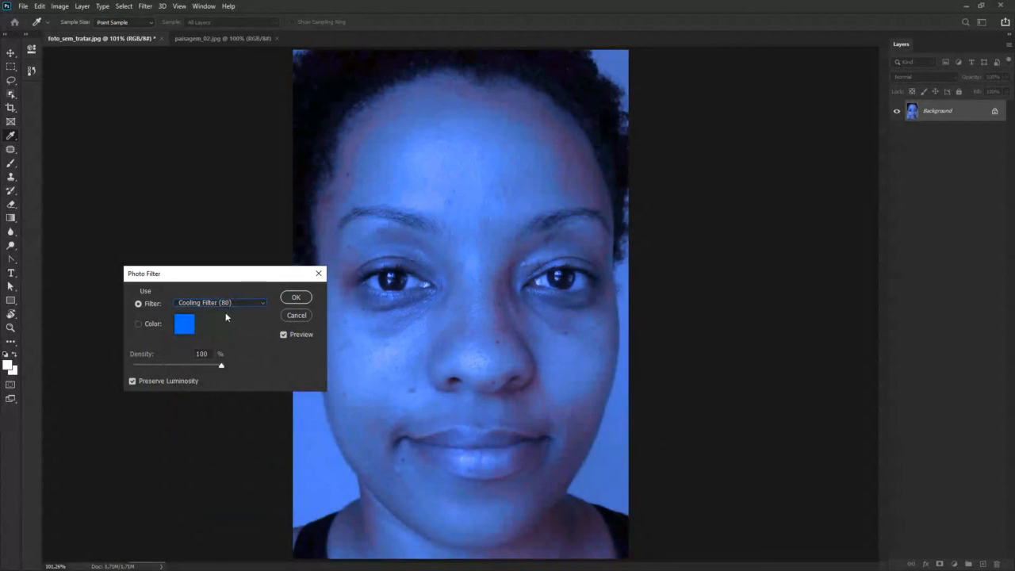
click(224, 304)
click(219, 350)
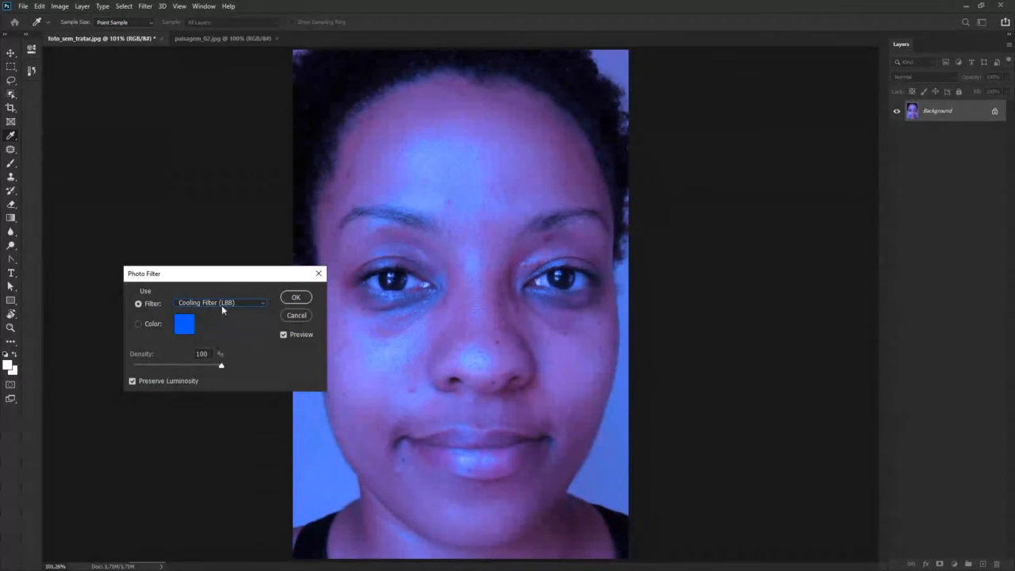
click(222, 304)
click(209, 362)
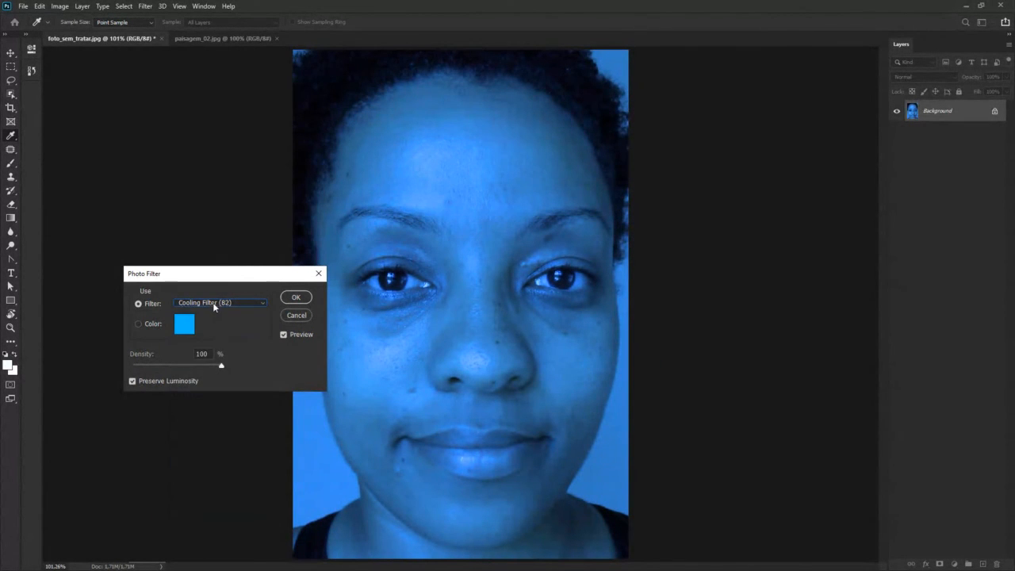
Step: Try the Red, Orange, Blue, Sepia and Deep Red photo filters, and return to Warming Filter (85)
click(212, 302)
click(205, 370)
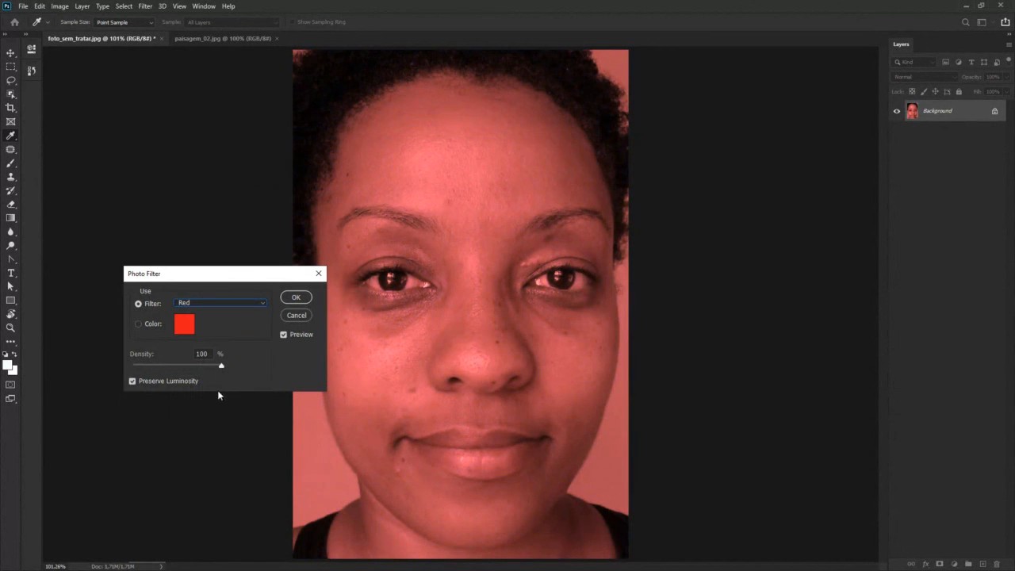
click(222, 303)
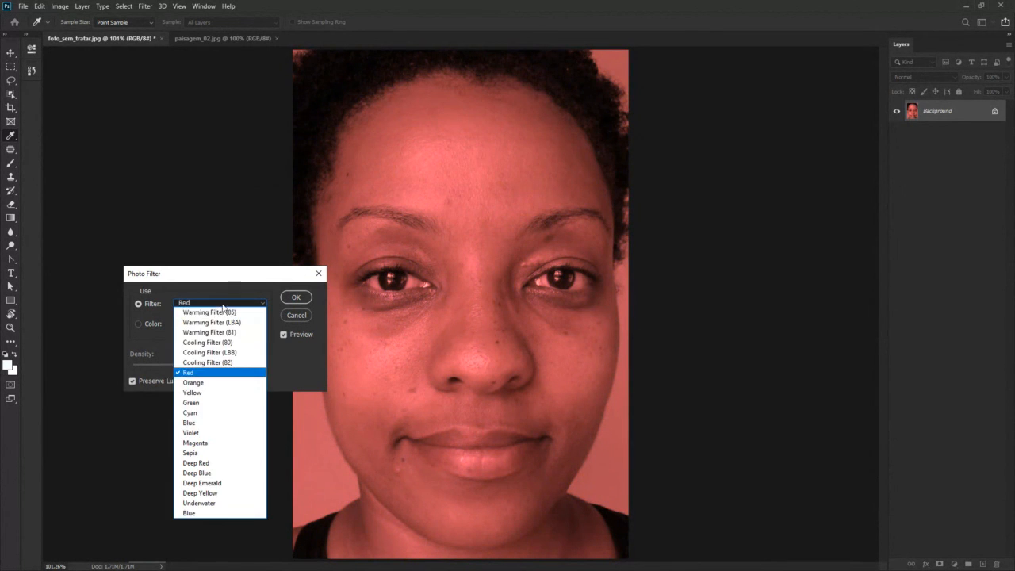
click(209, 382)
click(211, 303)
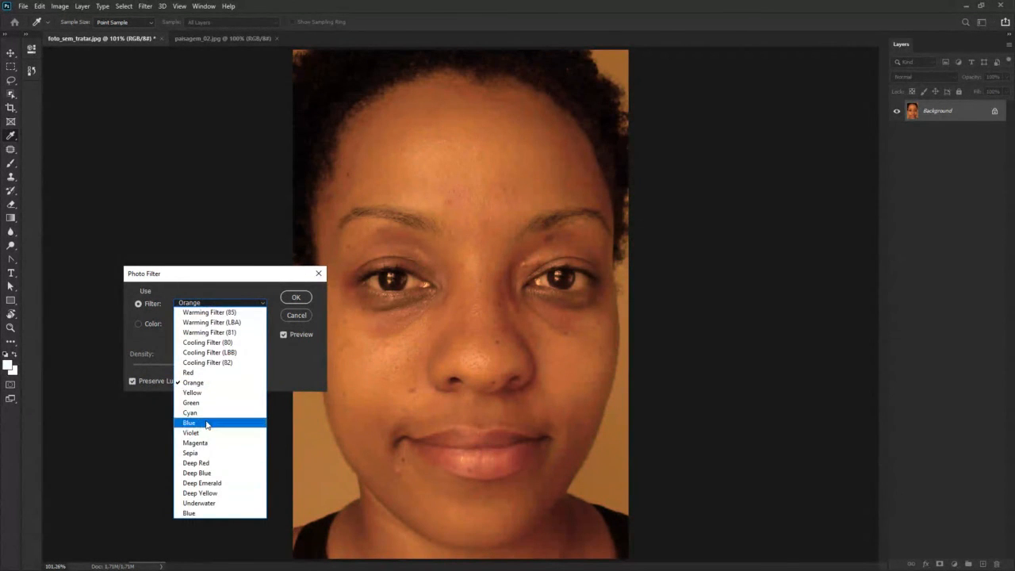
click(207, 423)
click(219, 303)
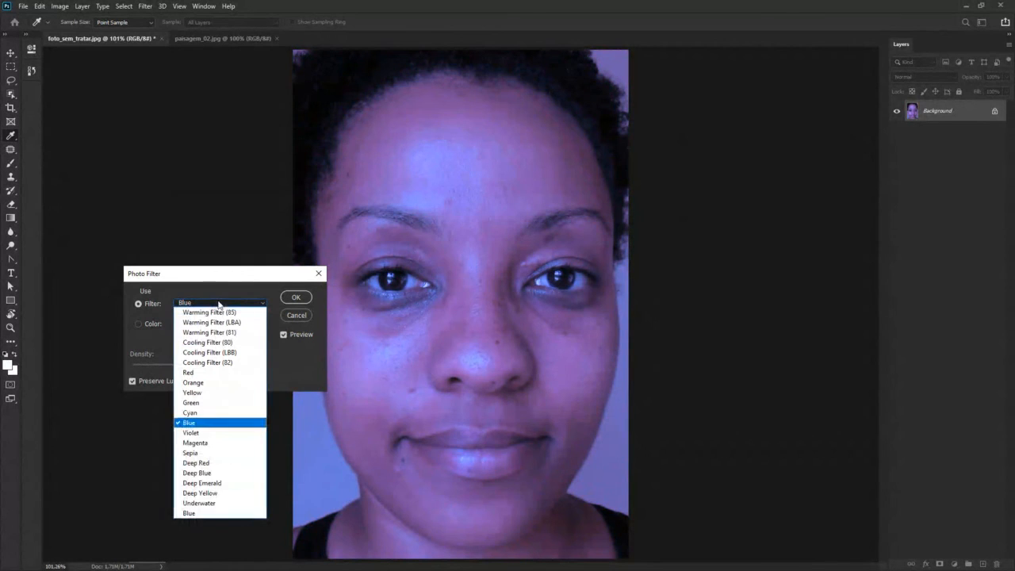
click(198, 452)
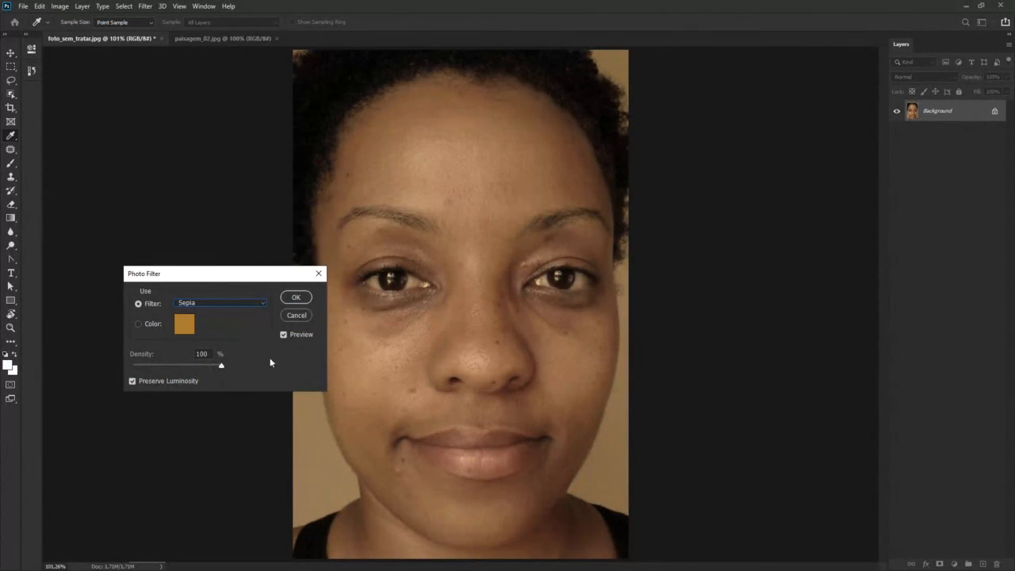
click(227, 302)
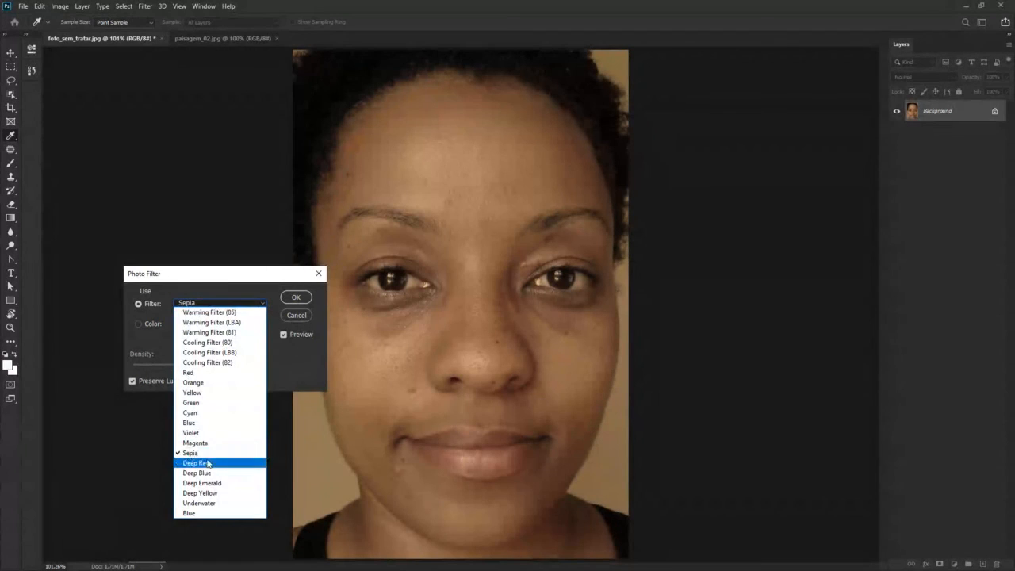
click(209, 458)
click(228, 303)
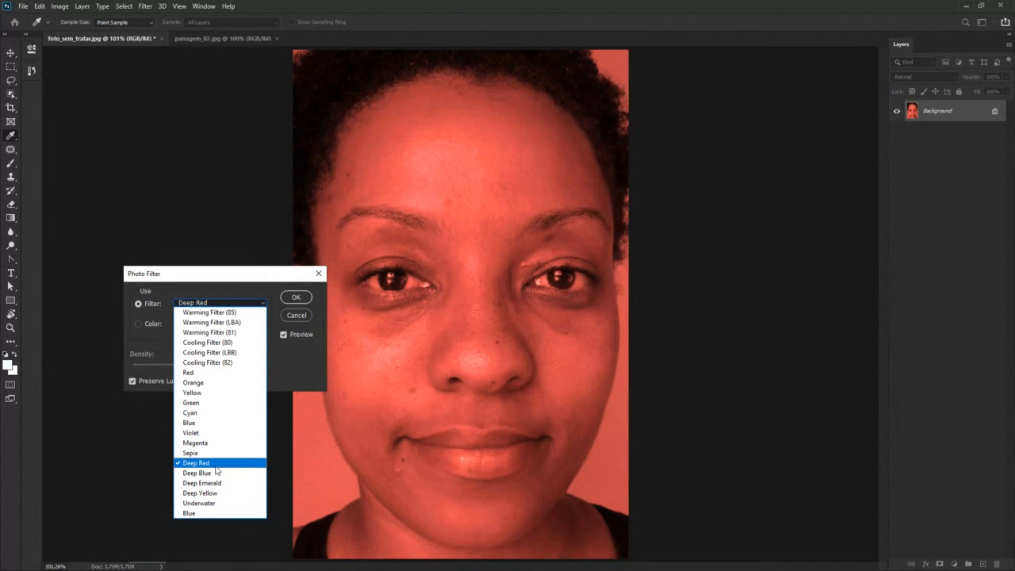
click(157, 321)
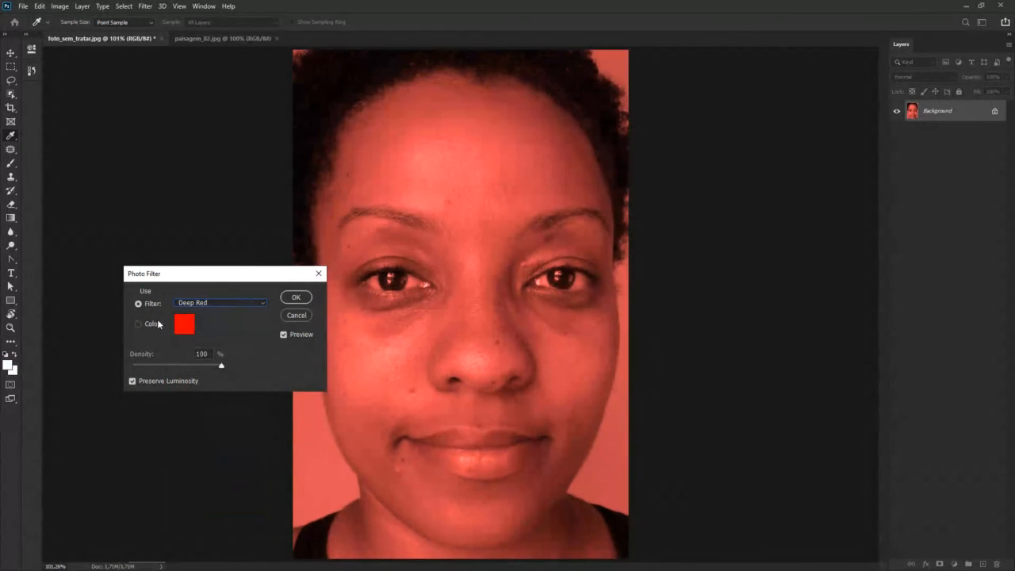
click(191, 304)
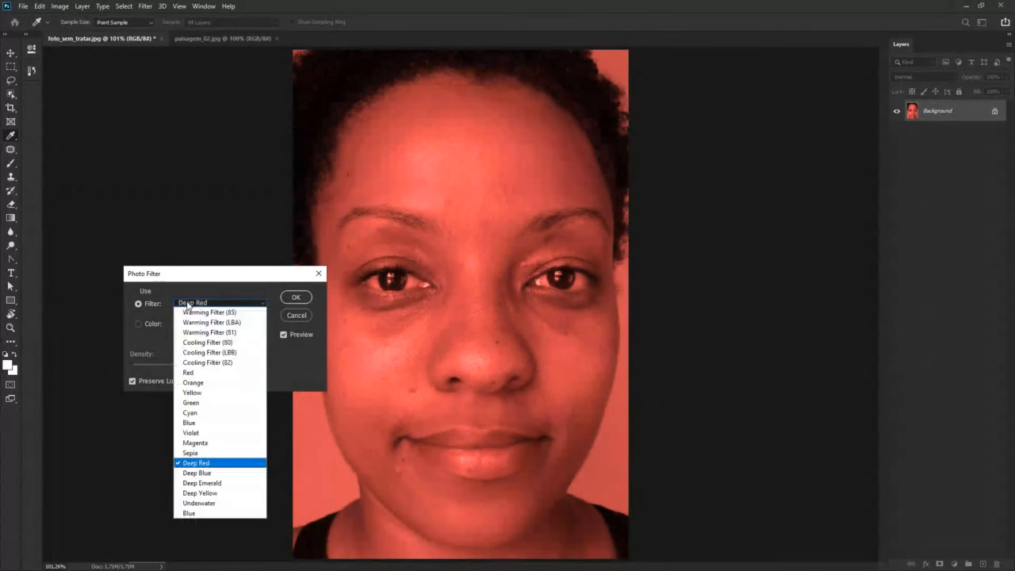
click(194, 314)
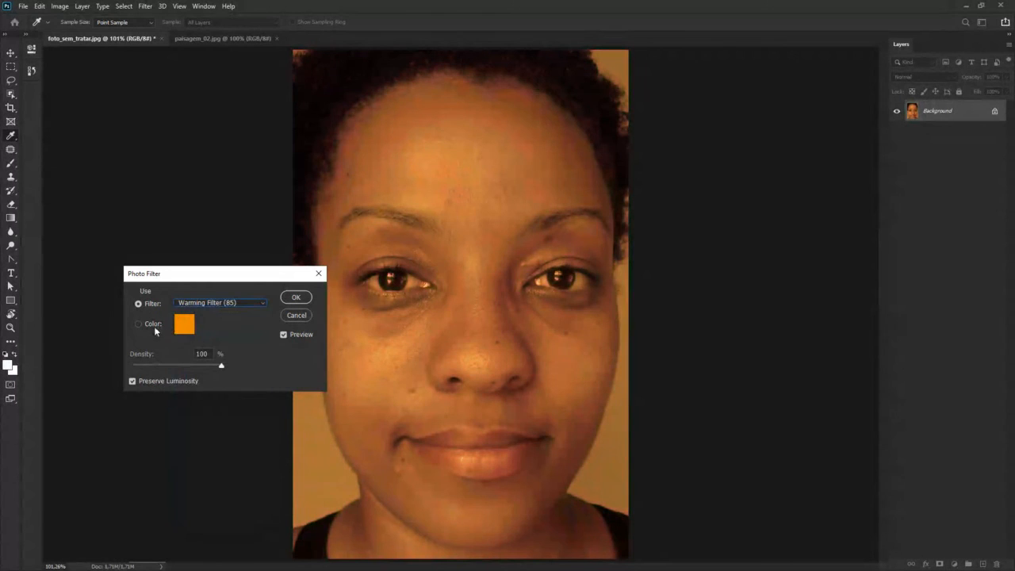
Step: Switch the photo filter to a custom color and try magenta #ec00d9 on the portrait
click(152, 324)
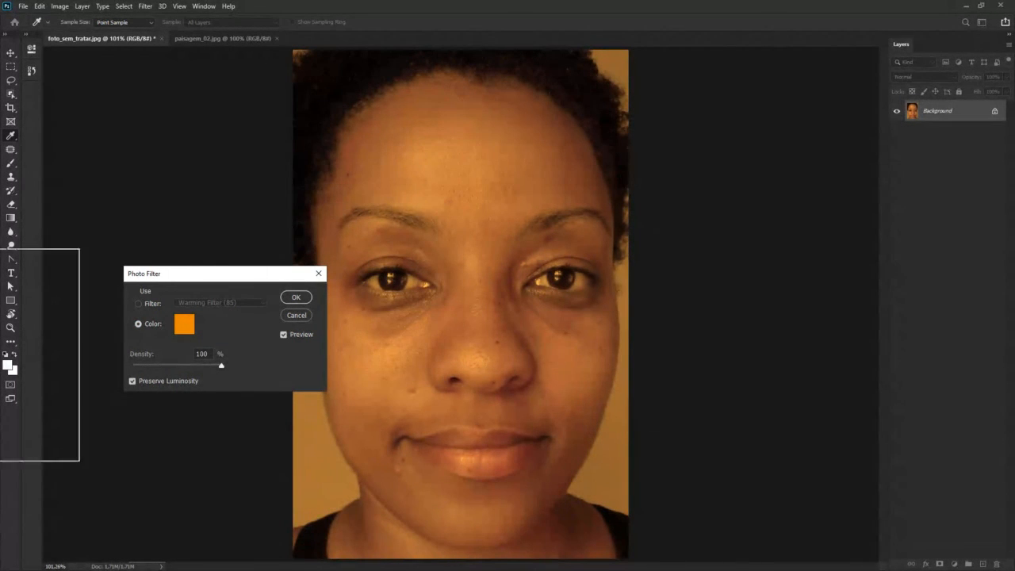
drag(400, 140, 573, 227)
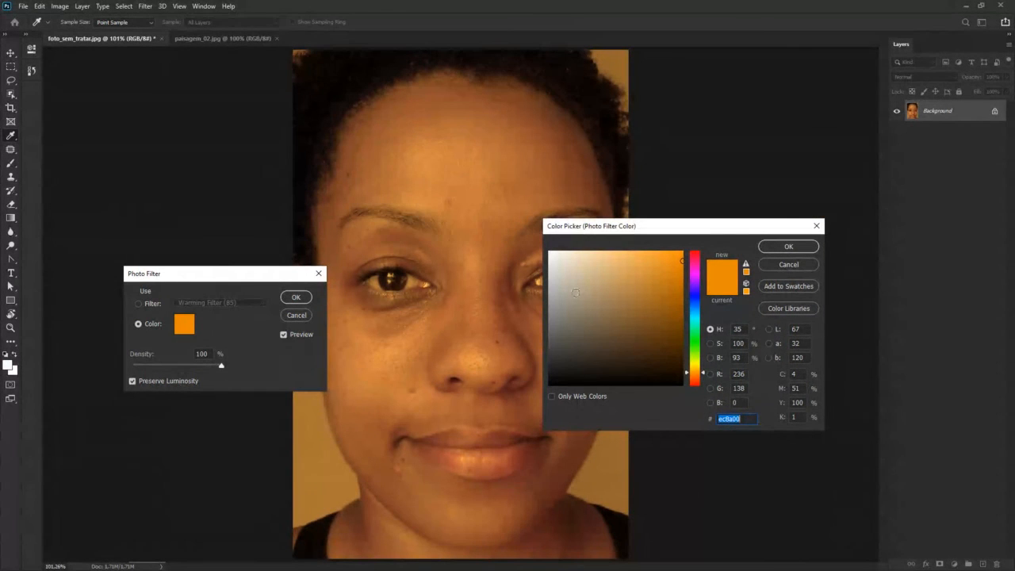
drag(703, 293, 698, 276)
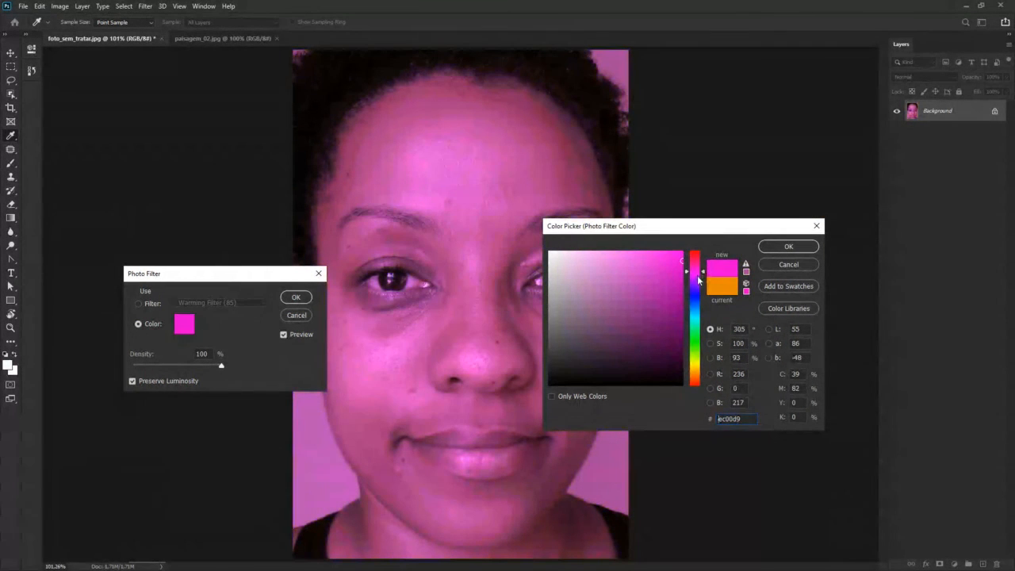
drag(710, 228, 739, 228)
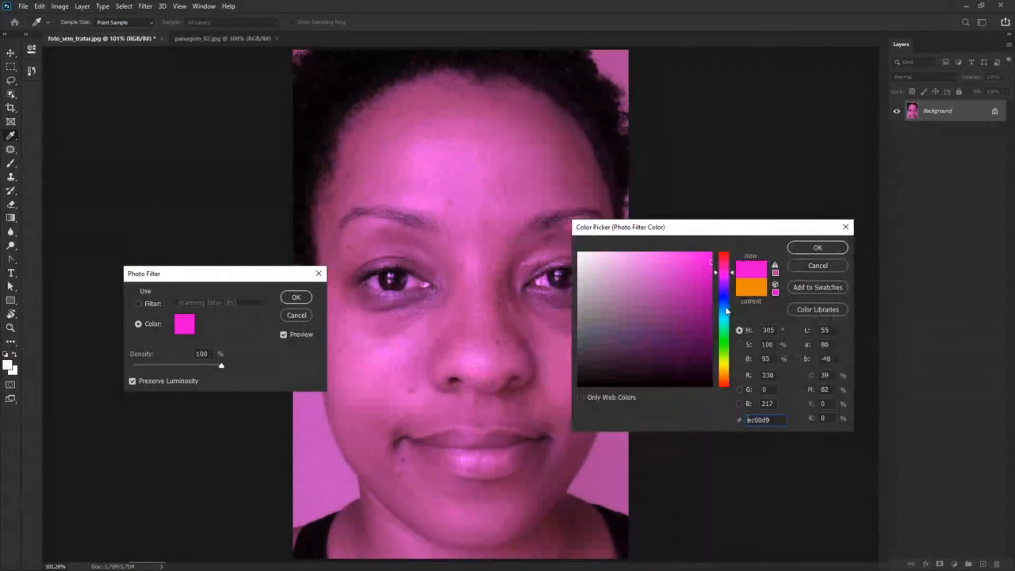
Step: Try other hues for the filter color and apply dark green #075107
click(724, 307)
mouse_move(699, 316)
mouse_down()
mouse_move(633, 314)
mouse_move(654, 354)
mouse_move(681, 343)
mouse_up()
drag(724, 379, 729, 344)
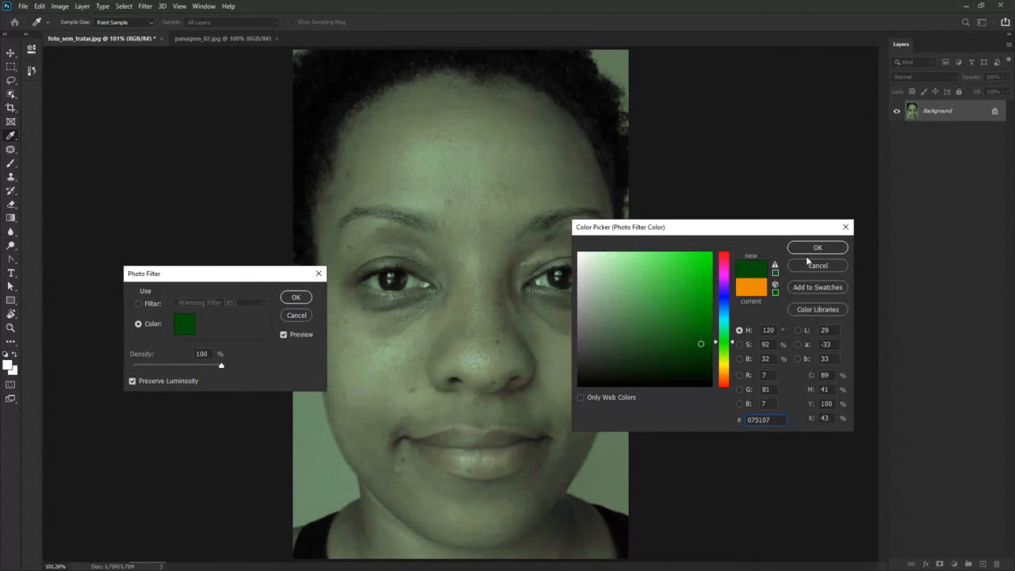
click(810, 249)
Step: Compare the green filter with Preserve Luminosity off and on, and try a density of 52% before restoring 100%
click(171, 378)
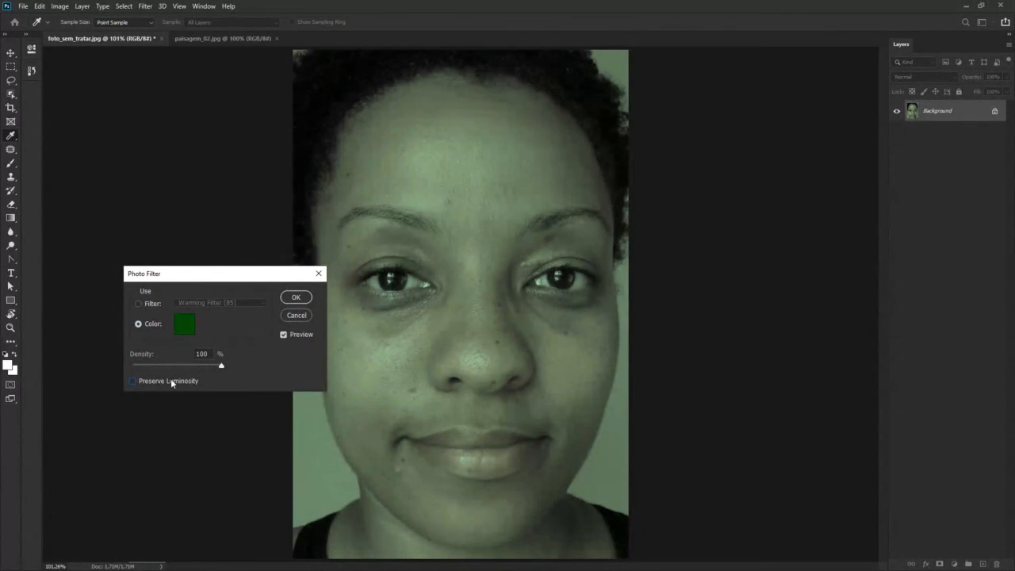
click(166, 382)
click(166, 384)
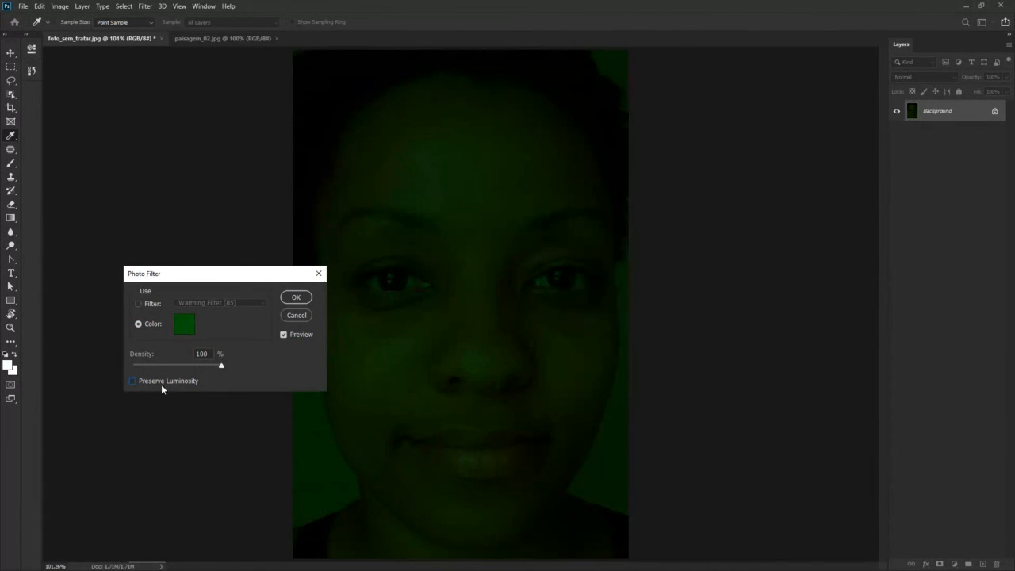
click(159, 379)
click(161, 384)
drag(221, 366, 176, 367)
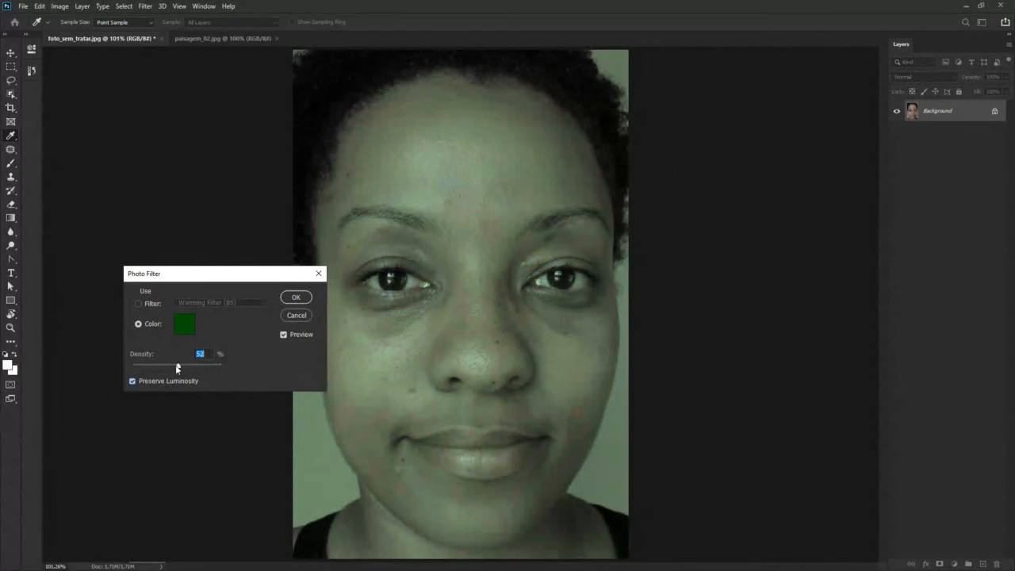
Step: Change the custom filter color to bright green #18ff00
click(183, 325)
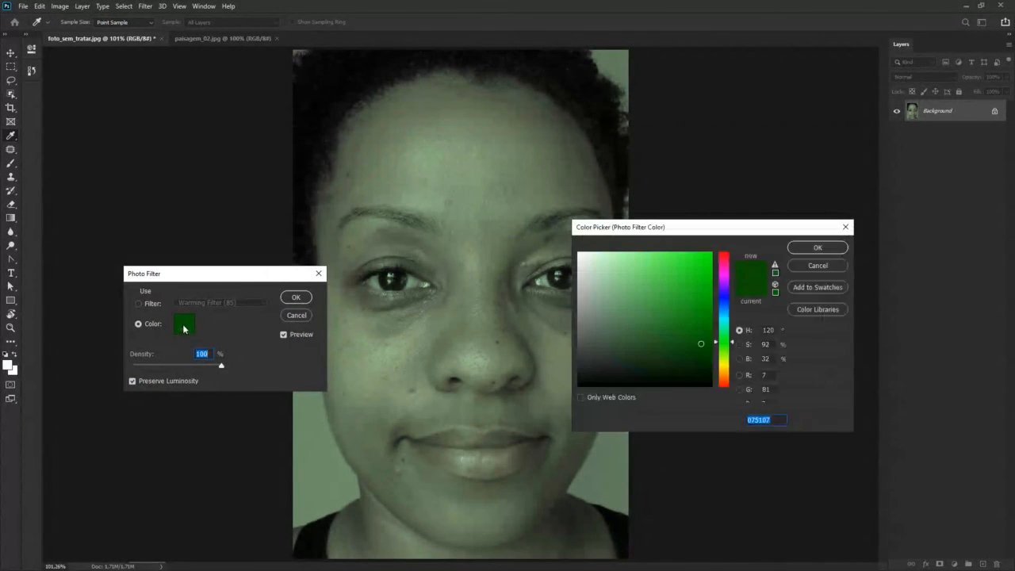
text(18ff00)
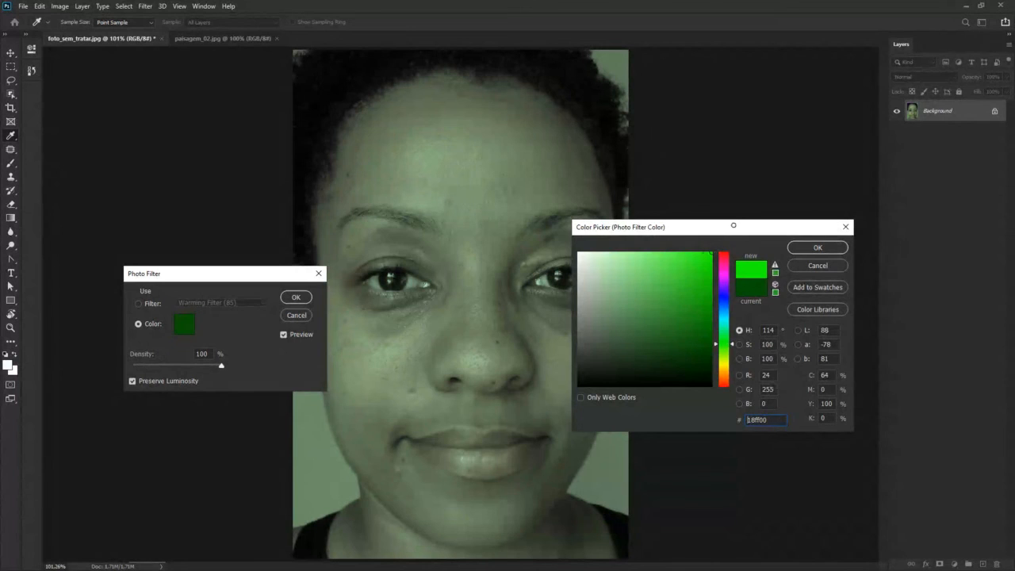
click(831, 252)
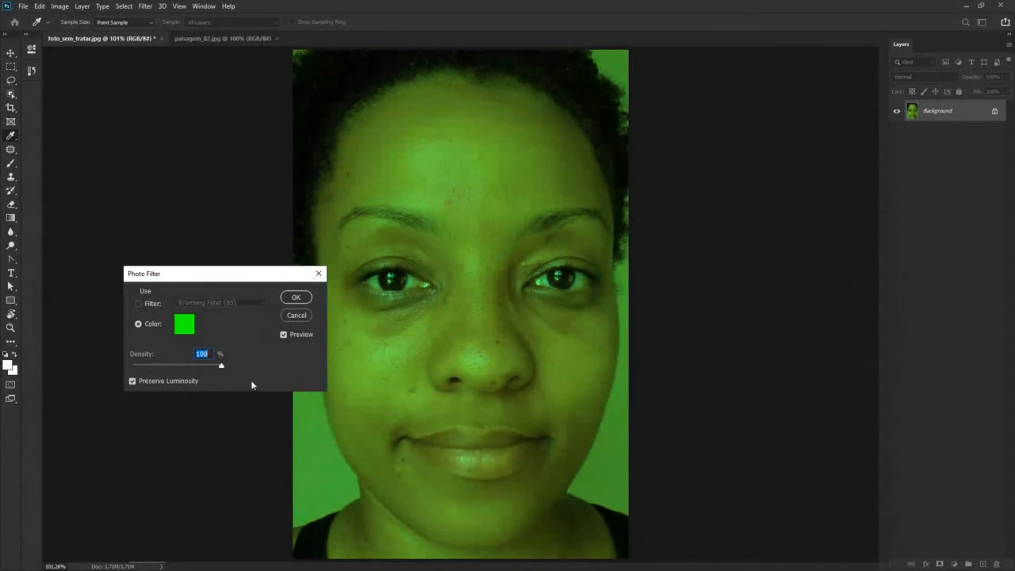